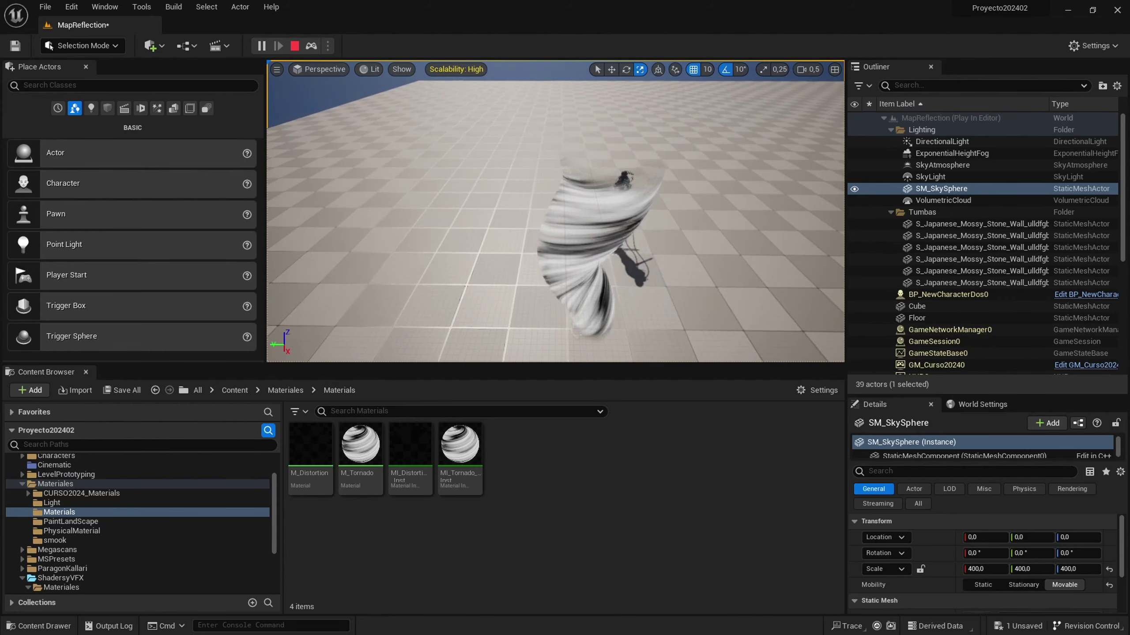
Step: In Play-In-Editor, run the character up to, beside and into the tornado to watch its animated material
{"action": "key", "text": "w"}
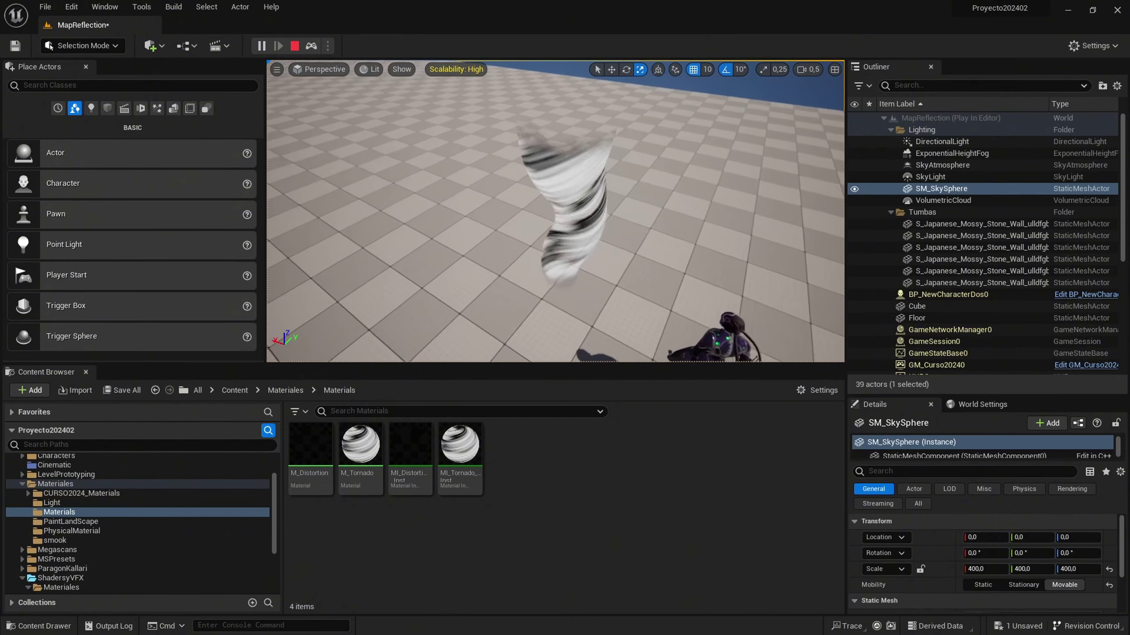
{"action": "key", "text": "w"}
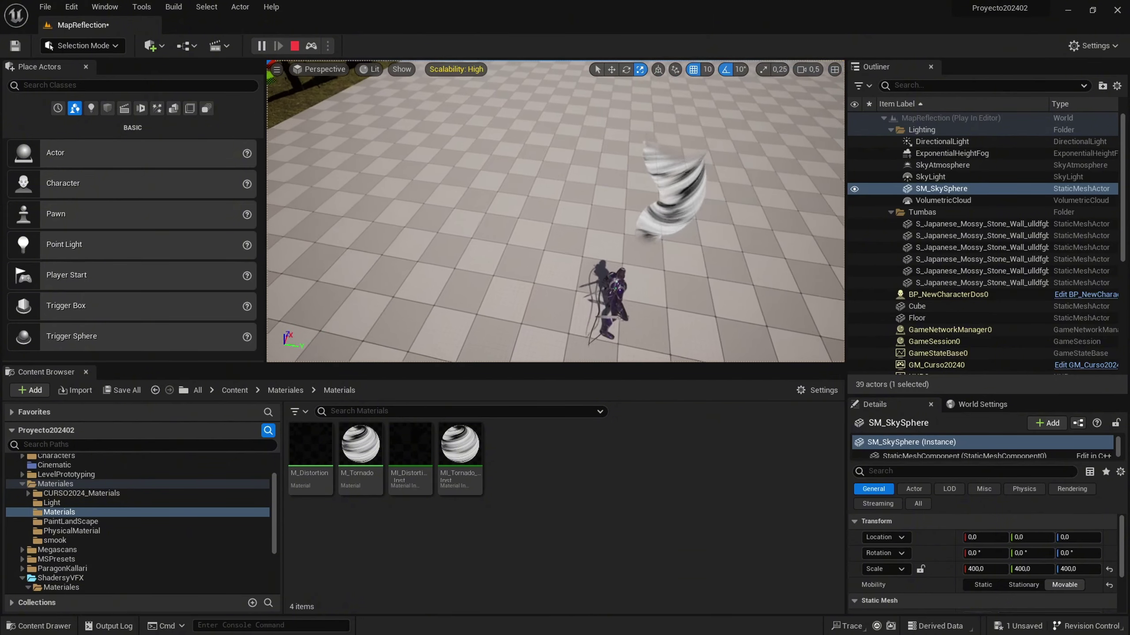
{"action": "key", "text": "w"}
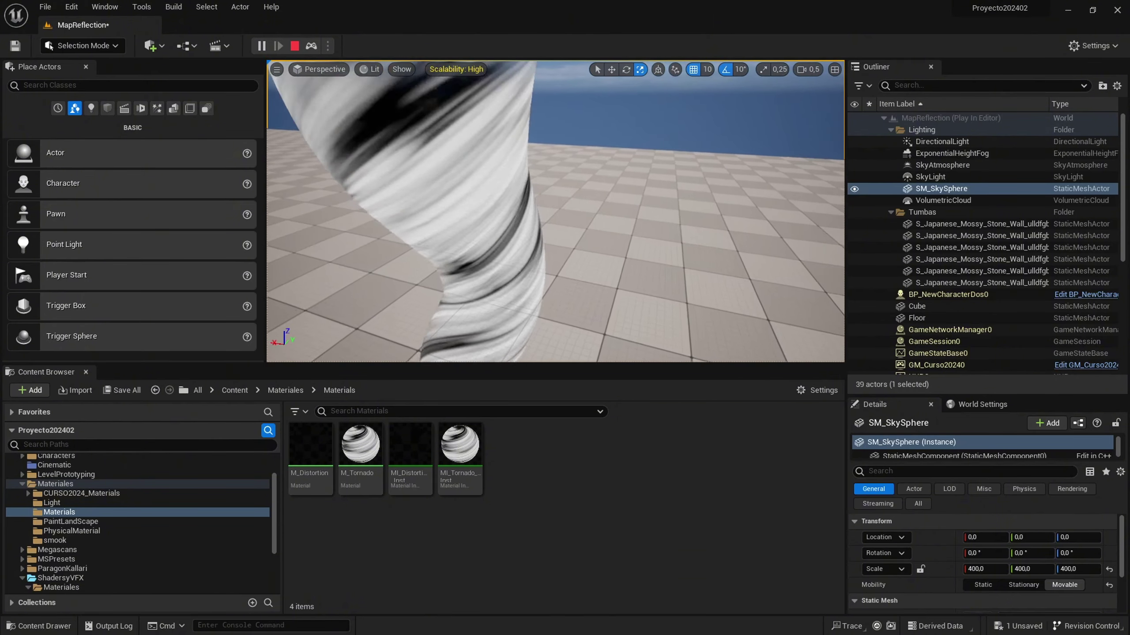
{"action": "key", "text": "w"}
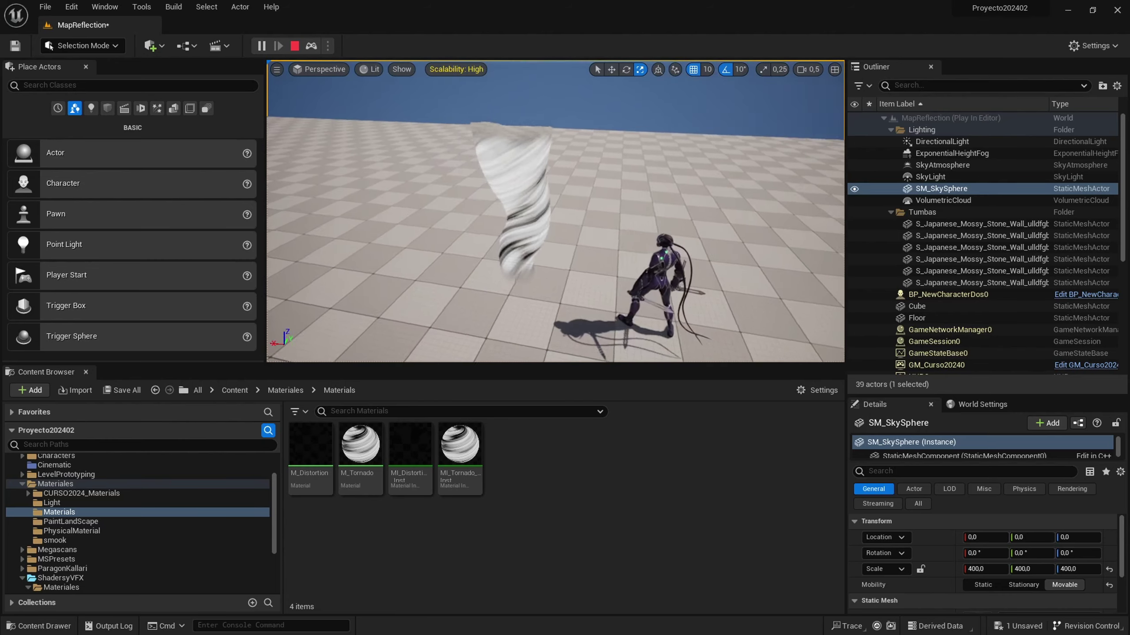
{"action": "key", "text": "w"}
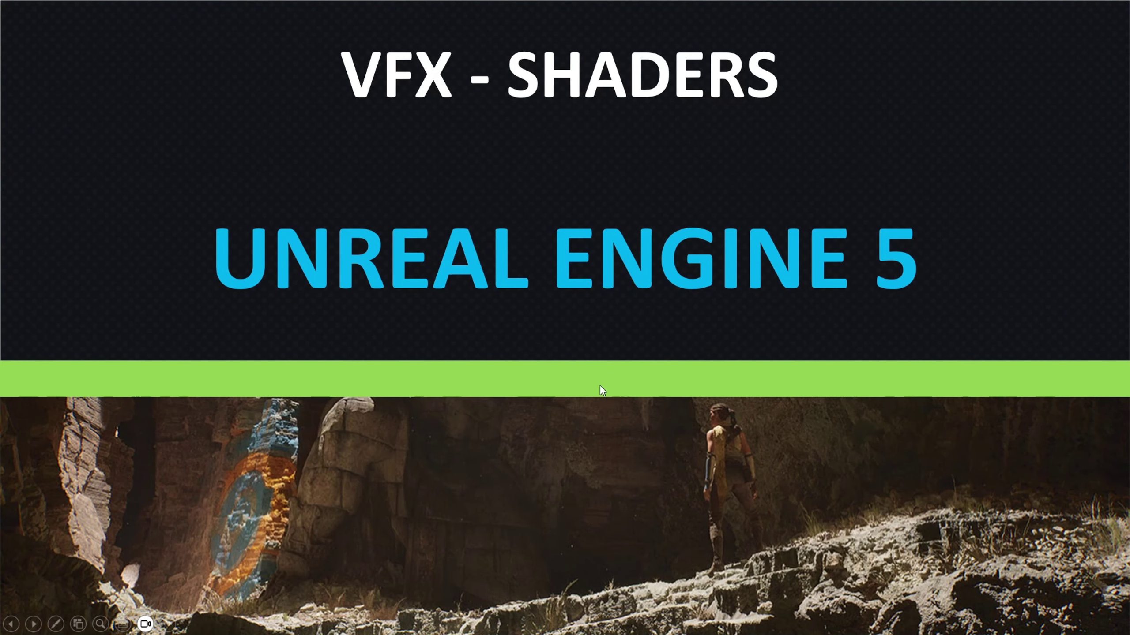
Step: Advance the slideshow from the 'VFX - SHADERS' title slide to the 'AGENDA — Crear un shader' slide
{"action": "left_click", "coordinate": [590, 405]}
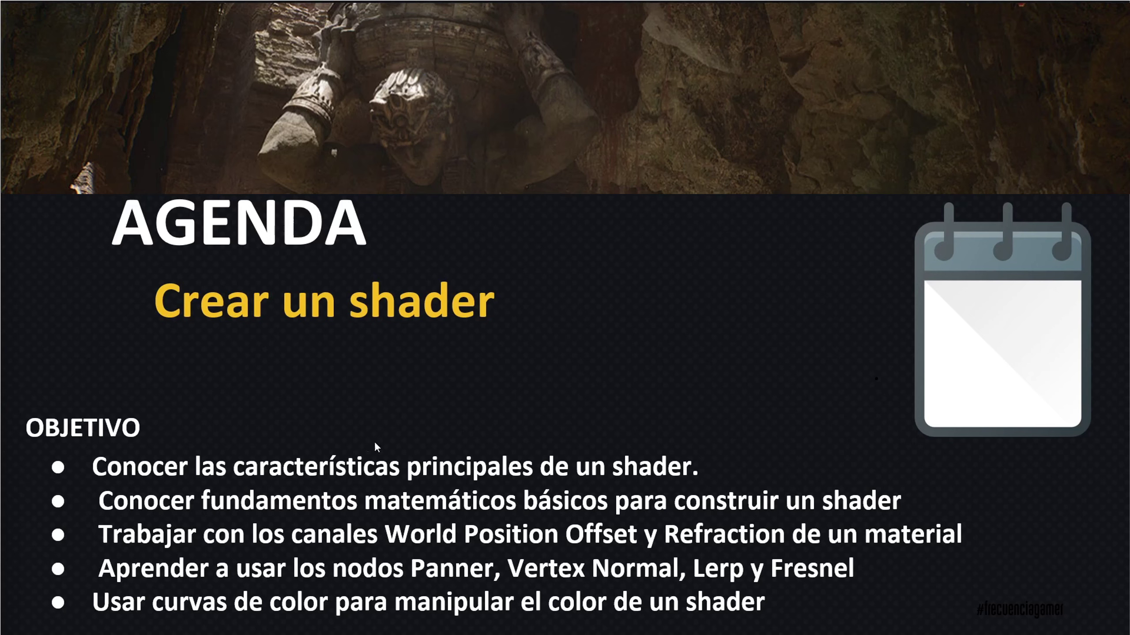
Step: Advance the slideshow to the 'Anatomía de VFX para videojuegos' pipeline diagram slide
{"action": "left_click", "coordinate": [508, 406]}
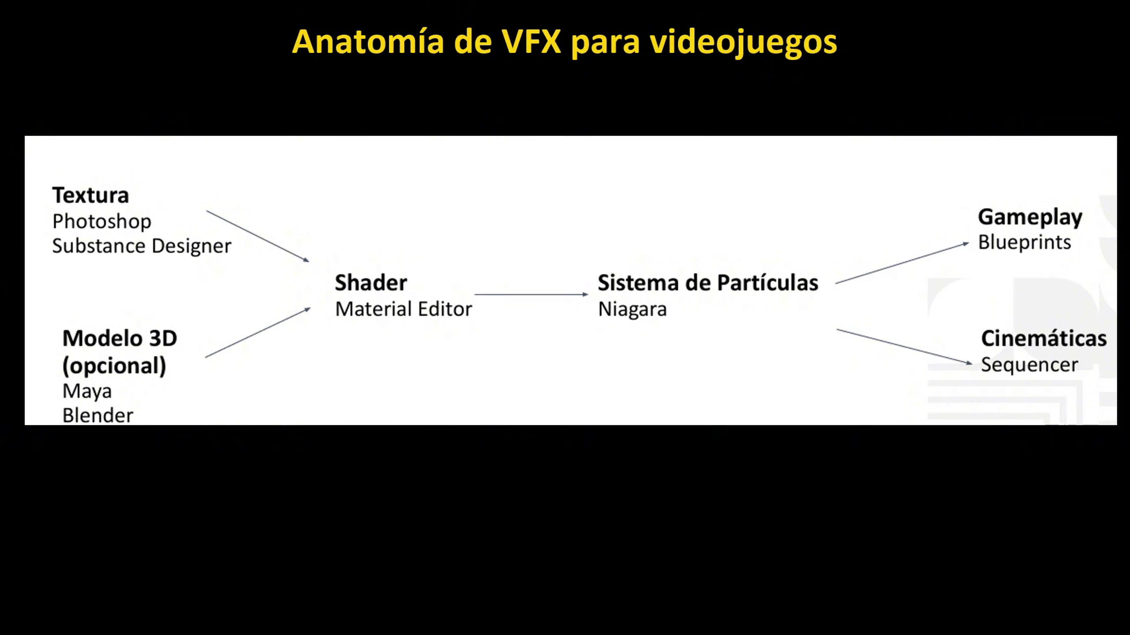
Step: Advance the slideshow to the 'Buenas prácticas con shaders' slide
{"action": "mouse_move", "coordinate": [145, 624]}
{"action": "key", "text": "Right"}
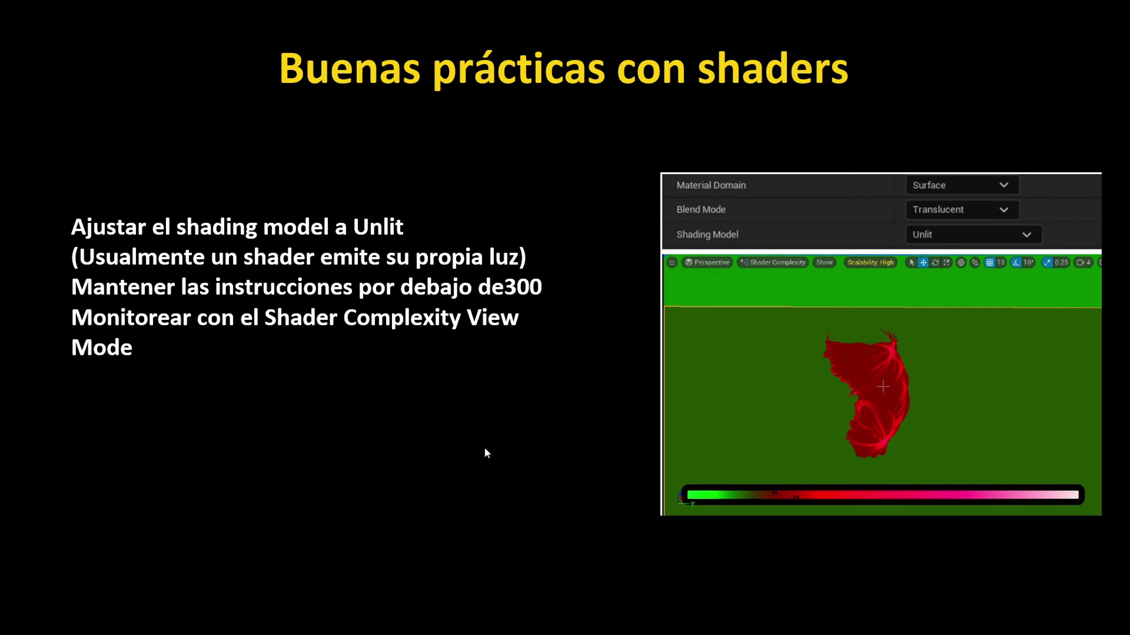
Step: Advance the slideshow to the 'Matemática básica' node-graph slide
{"action": "left_click", "coordinate": [522, 437]}
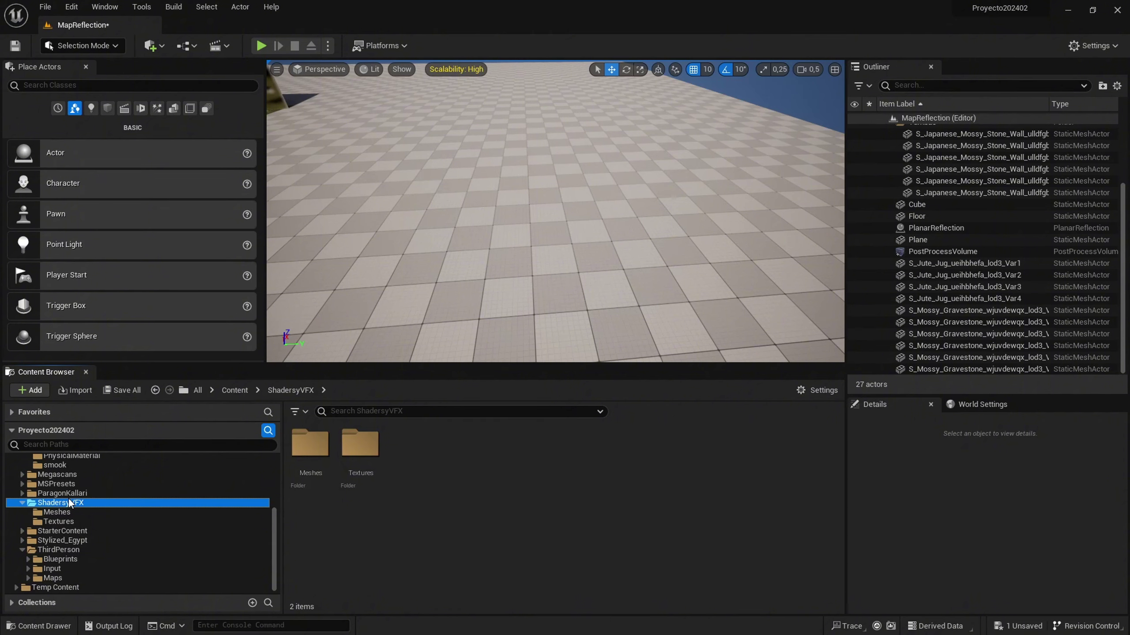
Step: Place the Tornado3 mesh from ShadersyVFX > Meshes at the level centre and fly the view closer
{"action": "scroll", "coordinate": [178, 501], "scroll_direction": "up", "scroll_amount": 5}
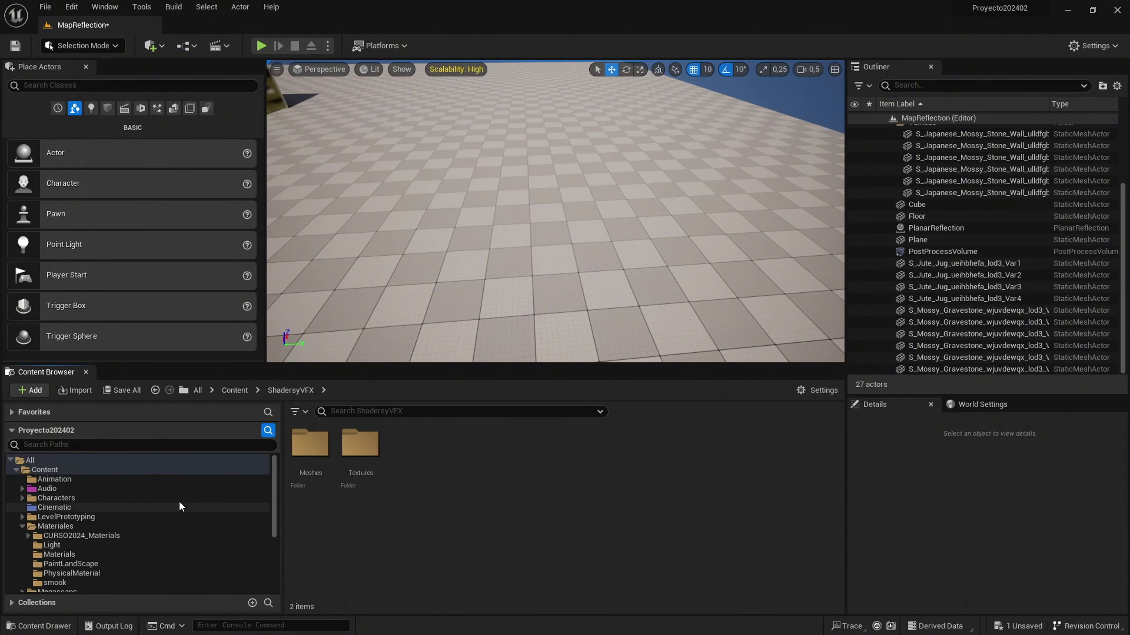
{"action": "left_click", "coordinate": [45, 470]}
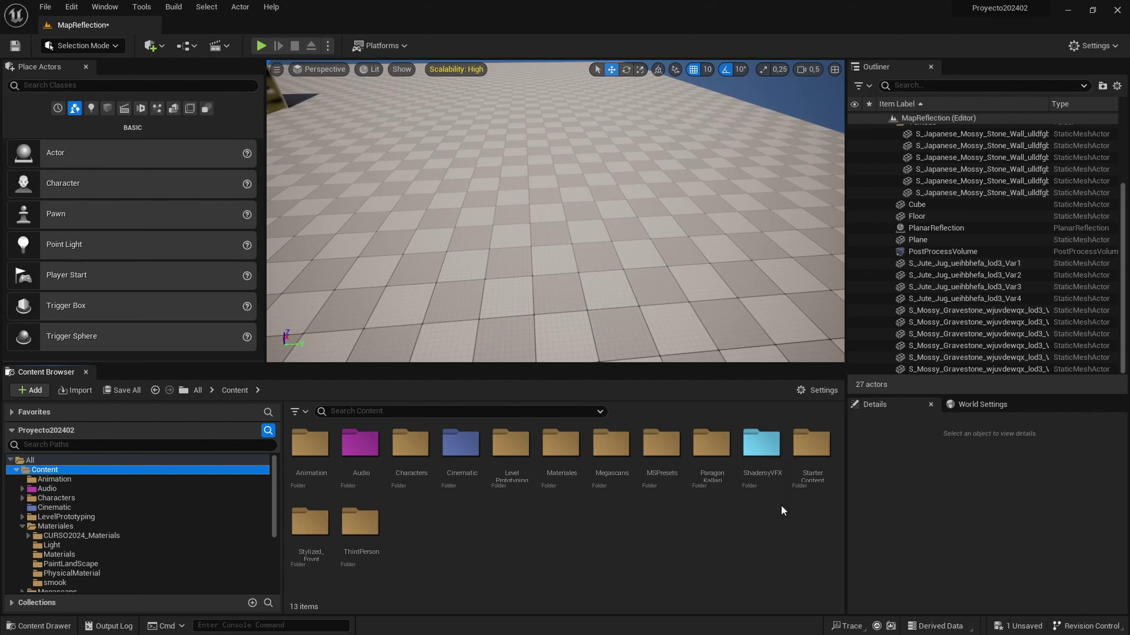
{"action": "left_click", "coordinate": [773, 485]}
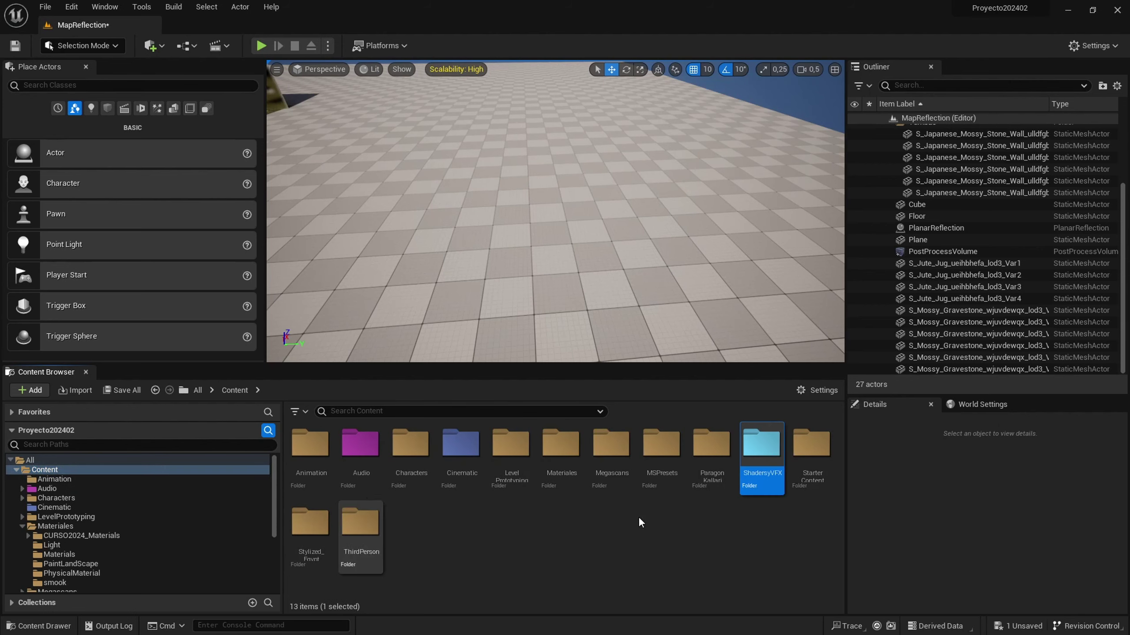
{"action": "double_click", "coordinate": [762, 441]}
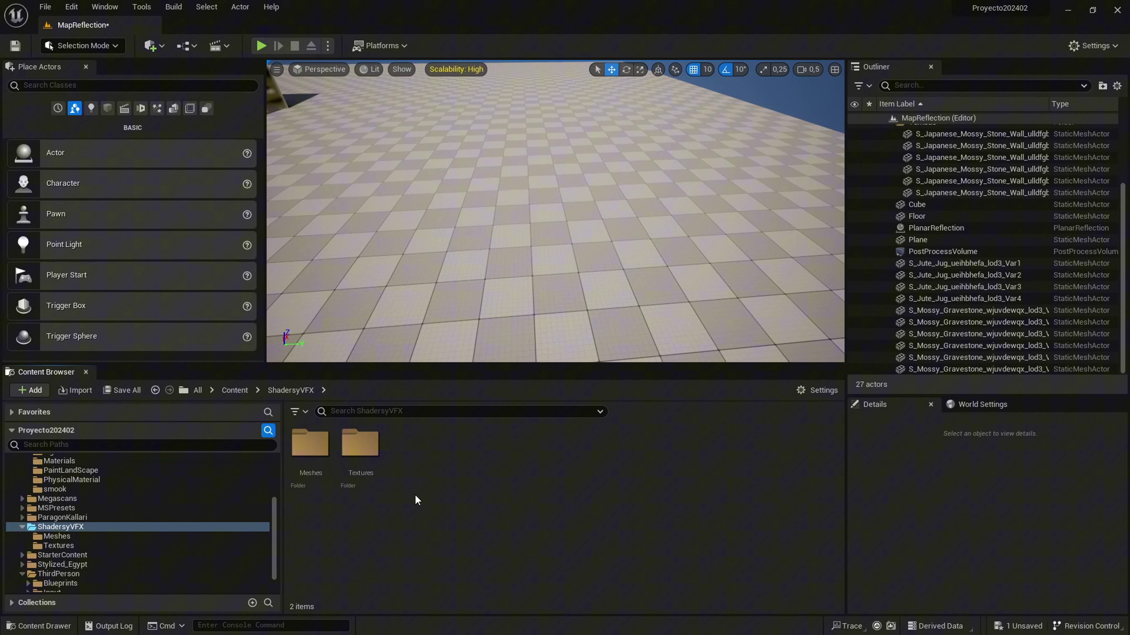
{"action": "double_click", "coordinate": [315, 459]}
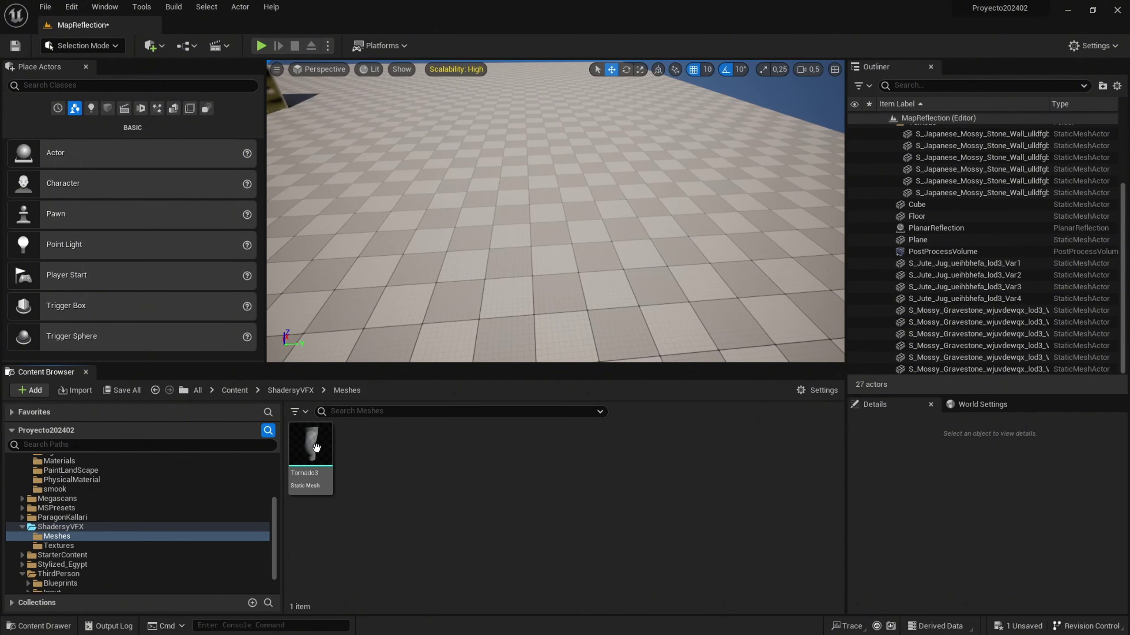
{"action": "mouse_move", "coordinate": [311, 445]}
{"action": "left_mouse_down"}
{"action": "mouse_move", "coordinate": [490, 214]}
{"action": "mouse_move", "coordinate": [497, 248]}
{"action": "left_mouse_up"}
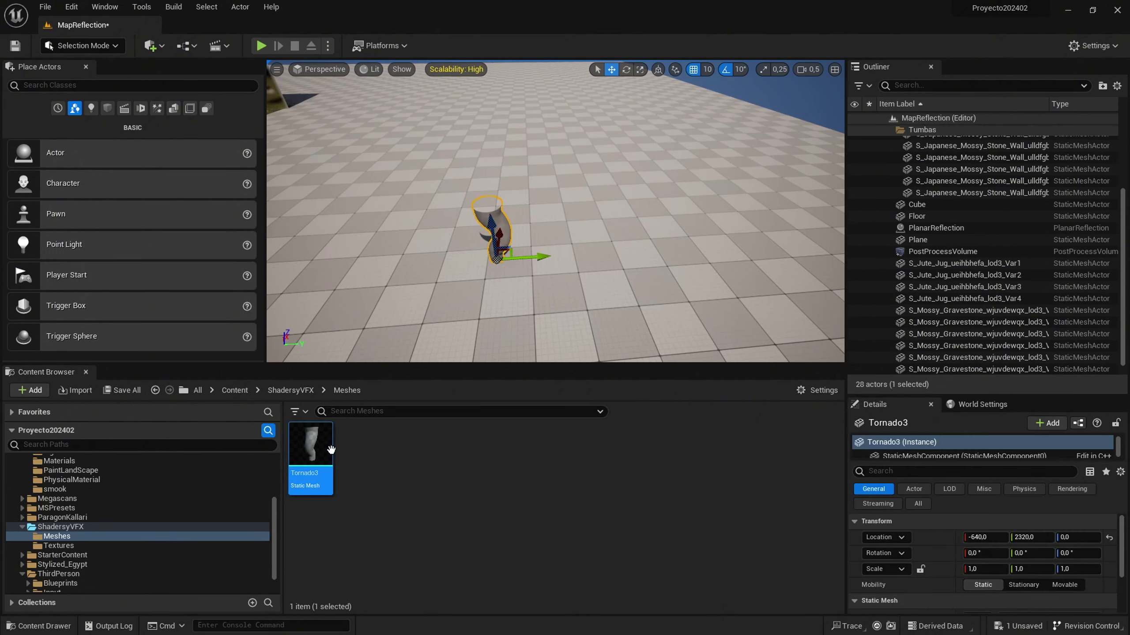
{"action": "right_click_drag", "start_coordinate": [520, 279], "coordinate": [489, 267]}
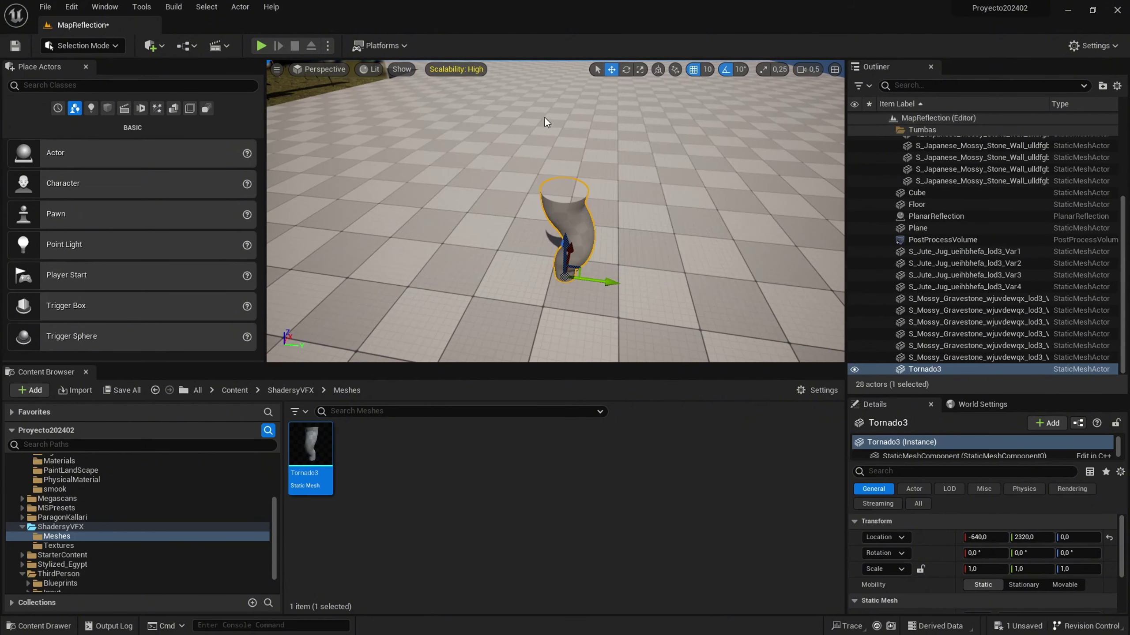
Step: Dock the Tornado3 mesh editor, orbit out to see the whole mesh, then go back to MapReflection
{"action": "left_click_drag", "start_coordinate": [473, 111], "coordinate": [249, 28]}
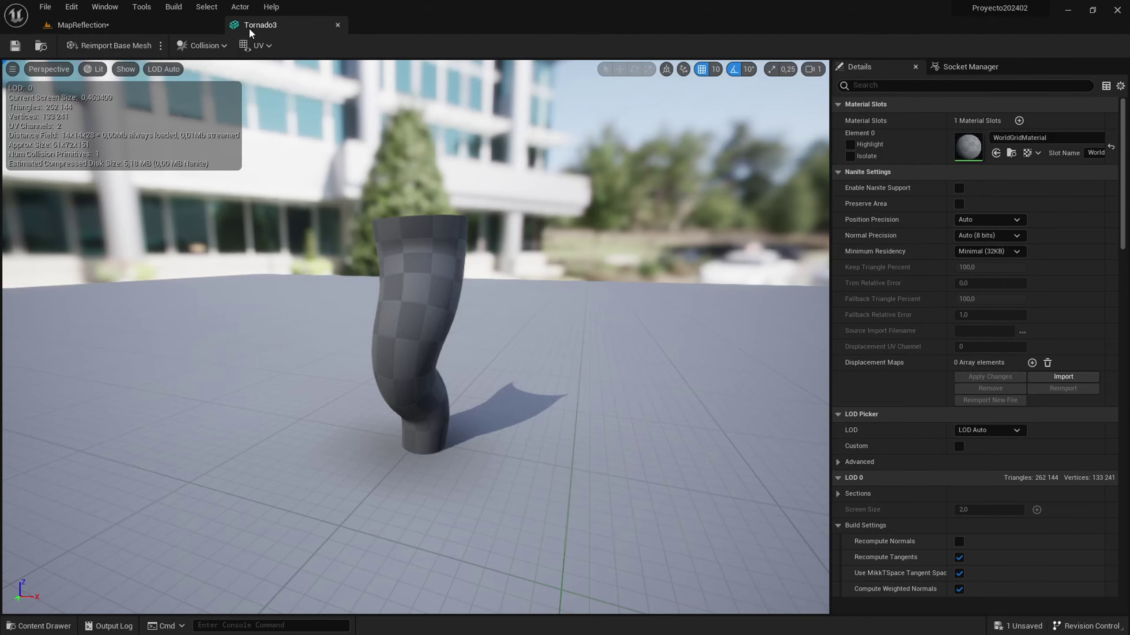
{"action": "mouse_move", "coordinate": [413, 338]}
{"action": "left_mouse_down"}
{"action": "mouse_move", "coordinate": [449, 330]}
{"action": "mouse_move", "coordinate": [85, 309]}
{"action": "left_mouse_up"}
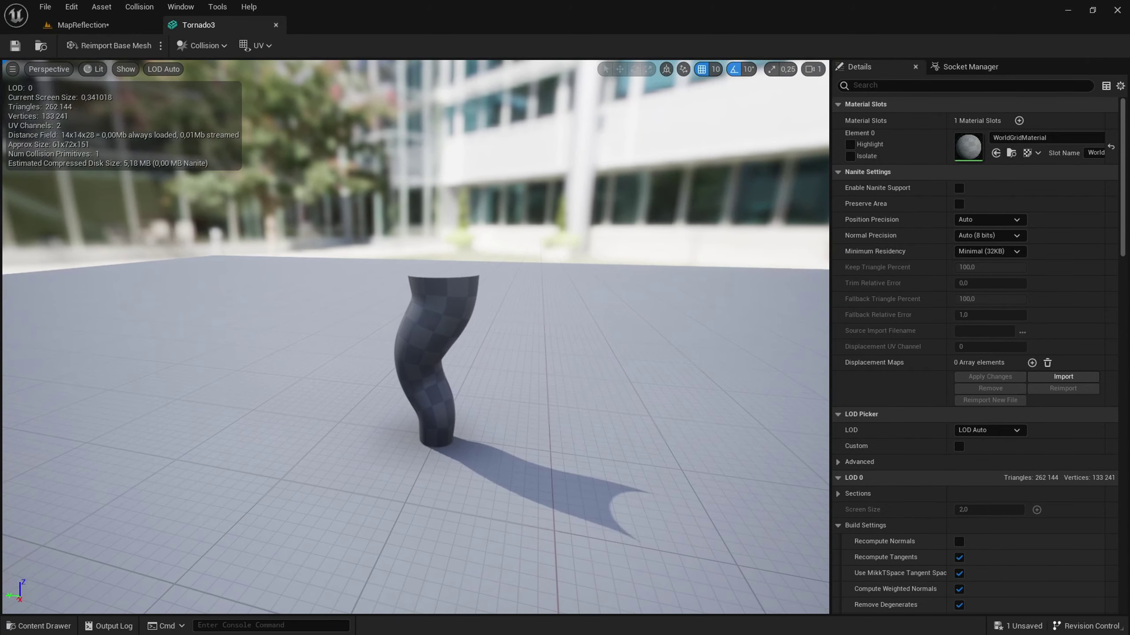
{"action": "left_click", "coordinate": [112, 24]}
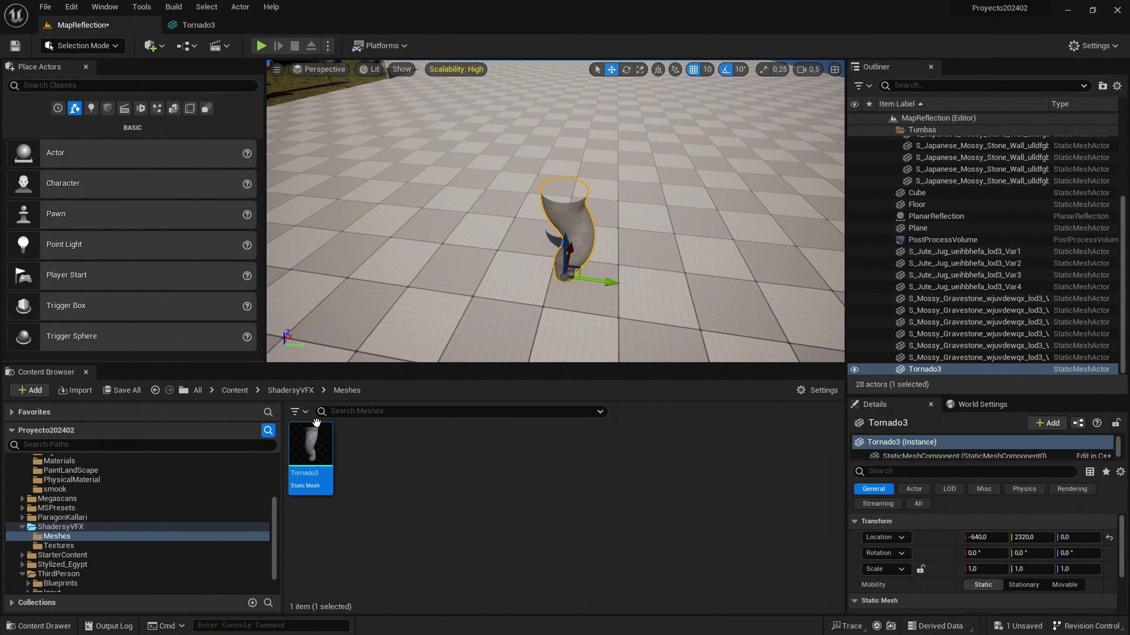
Step: Browse the tornado textures in ShadersyVFX > Textures, then go back up to ShadersyVFX
{"action": "left_click", "coordinate": [62, 527]}
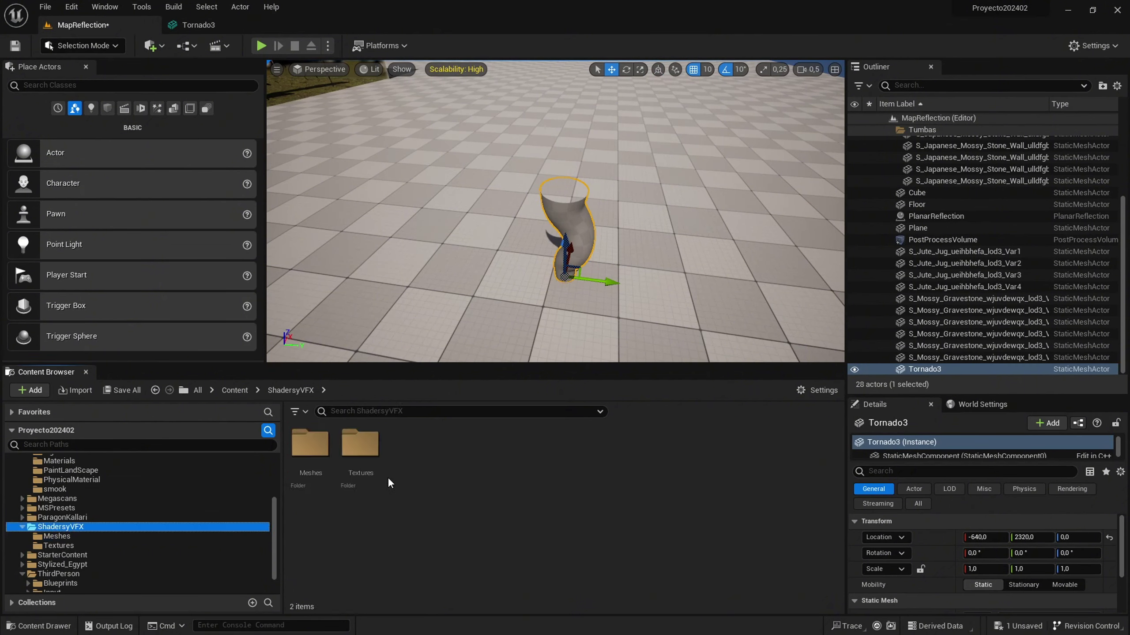
{"action": "double_click", "coordinate": [372, 445]}
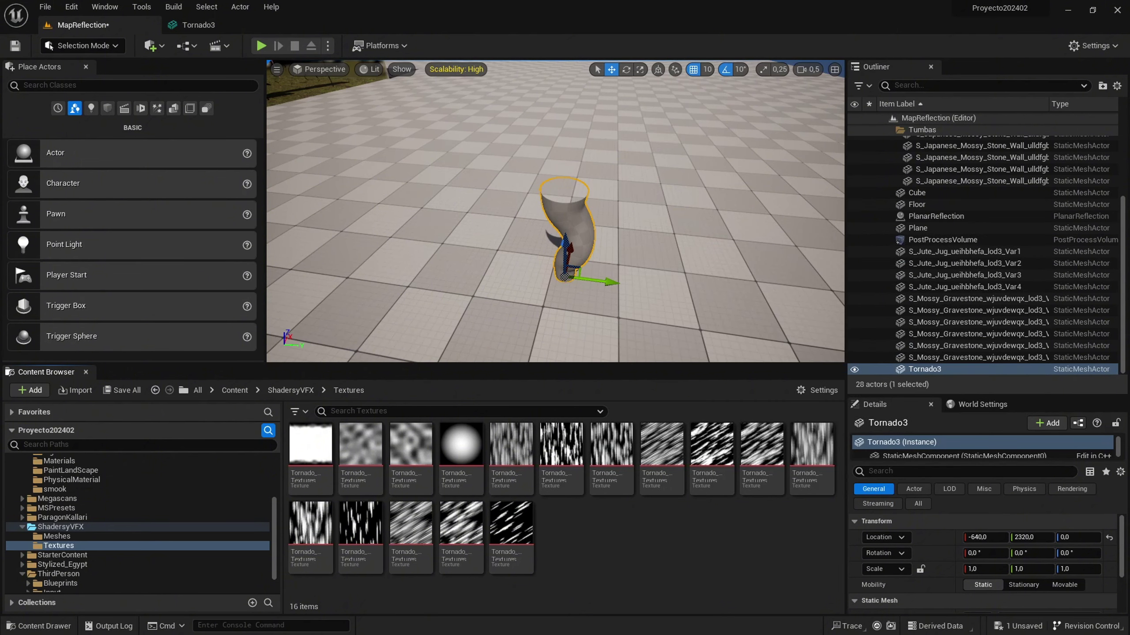
{"action": "key", "text": "alt+Left"}
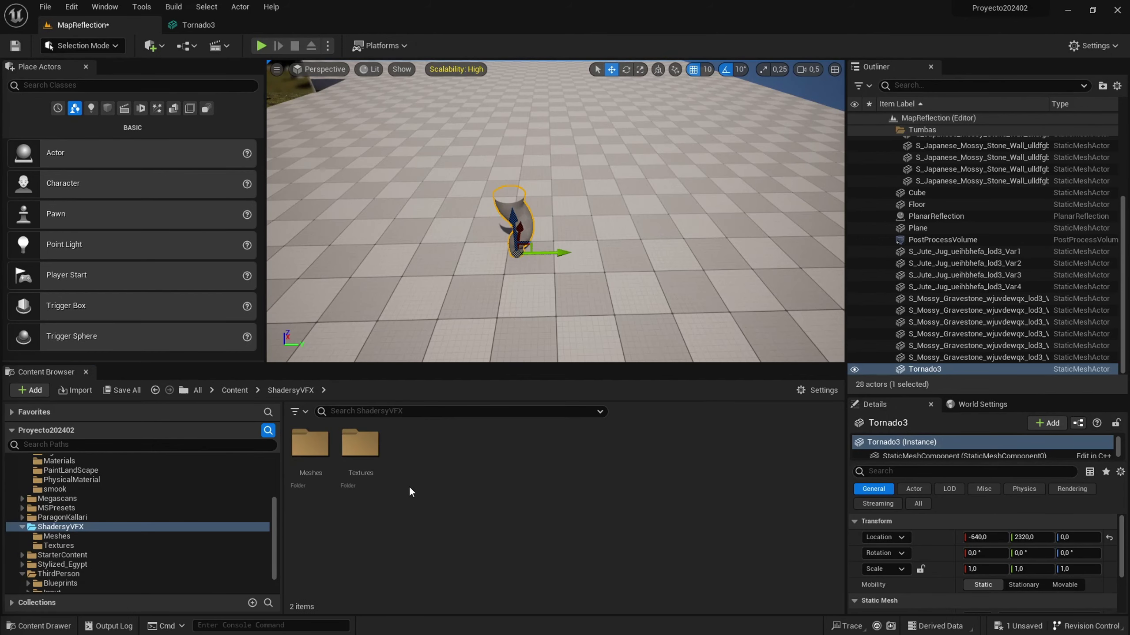
Step: Create a new folder named 'Materials' inside ShadersyVFX and open it
{"action": "right_click", "coordinate": [401, 500]}
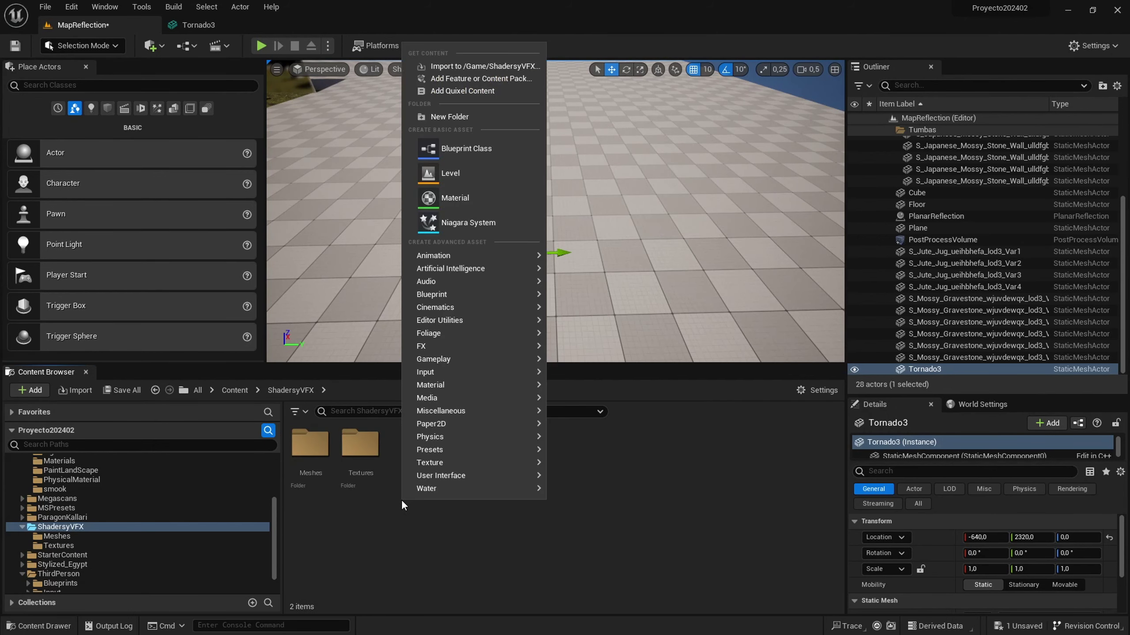
{"action": "left_click", "coordinate": [452, 121]}
{"action": "type", "text": "Materi"}
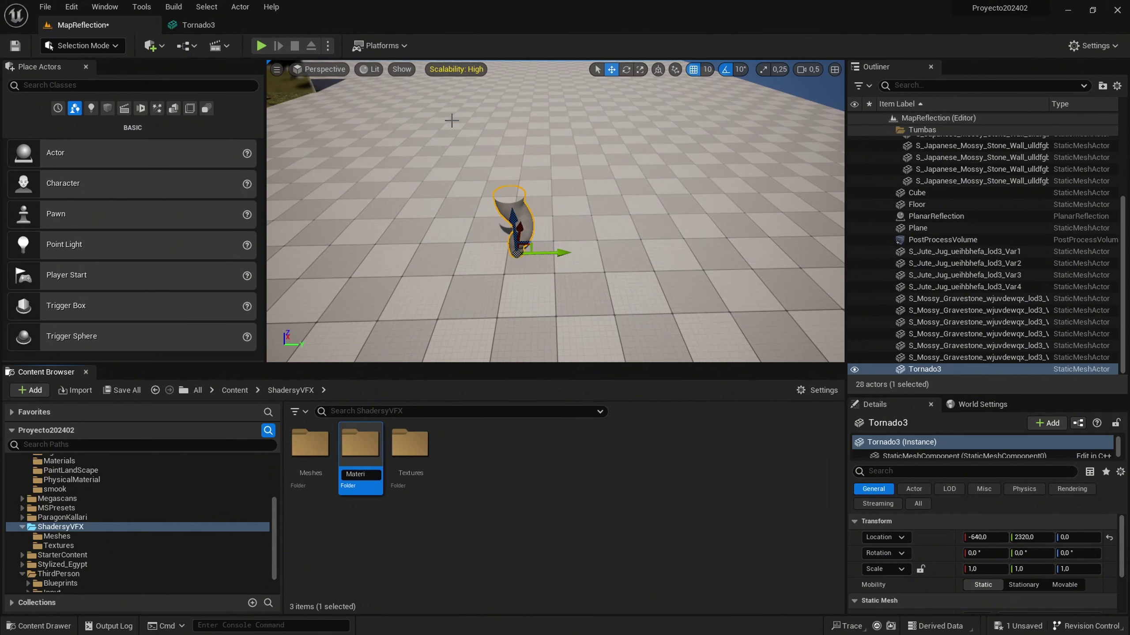
{"action": "type", "text": "als"}
{"action": "key", "text": "Return"}
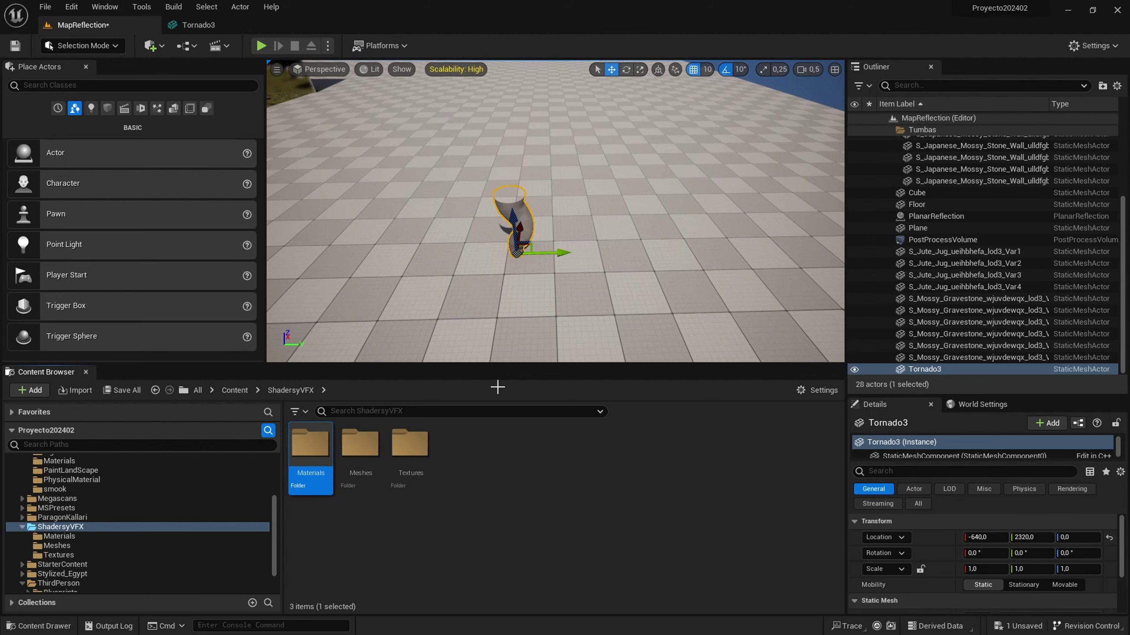
{"action": "double_click", "coordinate": [309, 449]}
Step: Create a new material named M_TornadoTest in the Materials folder and open it in the Material Editor
{"action": "right_click", "coordinate": [317, 441]}
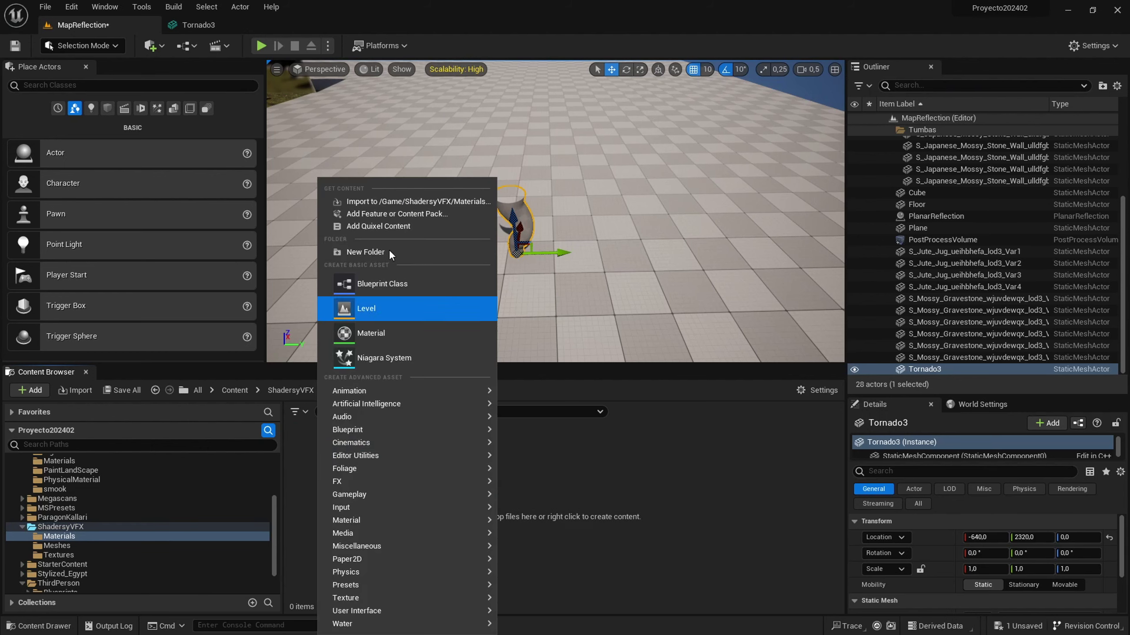
{"action": "left_click", "coordinate": [372, 332]}
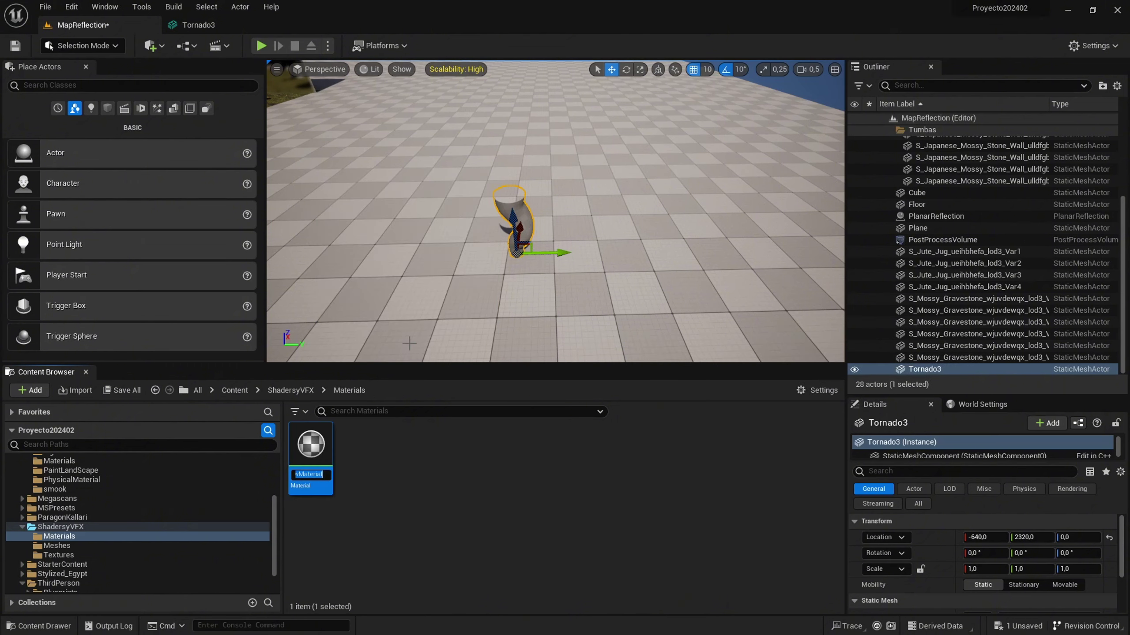
{"action": "key", "text": "End"}
{"action": "key", "text": "BackSpace"}
{"action": "key", "text": "BackSpace"}
{"action": "key", "text": "BackSpace"}
{"action": "key", "text": "BackSpace"}
{"action": "key", "text": "BackSpace"}
{"action": "key", "text": "BackSpace"}
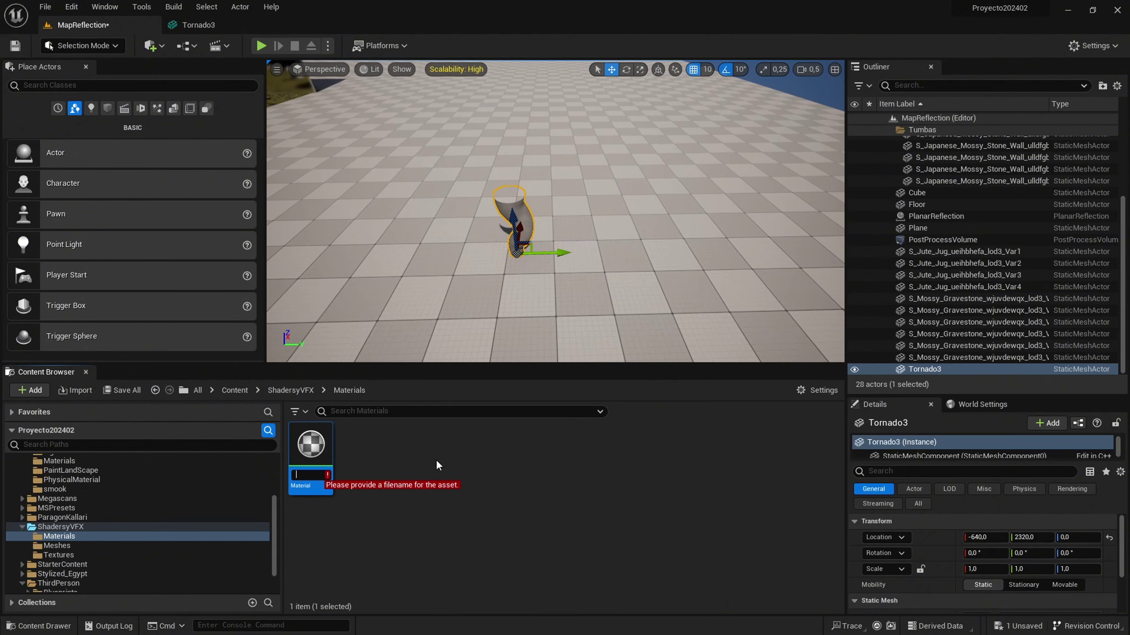
{"action": "type", "text": "M_"}
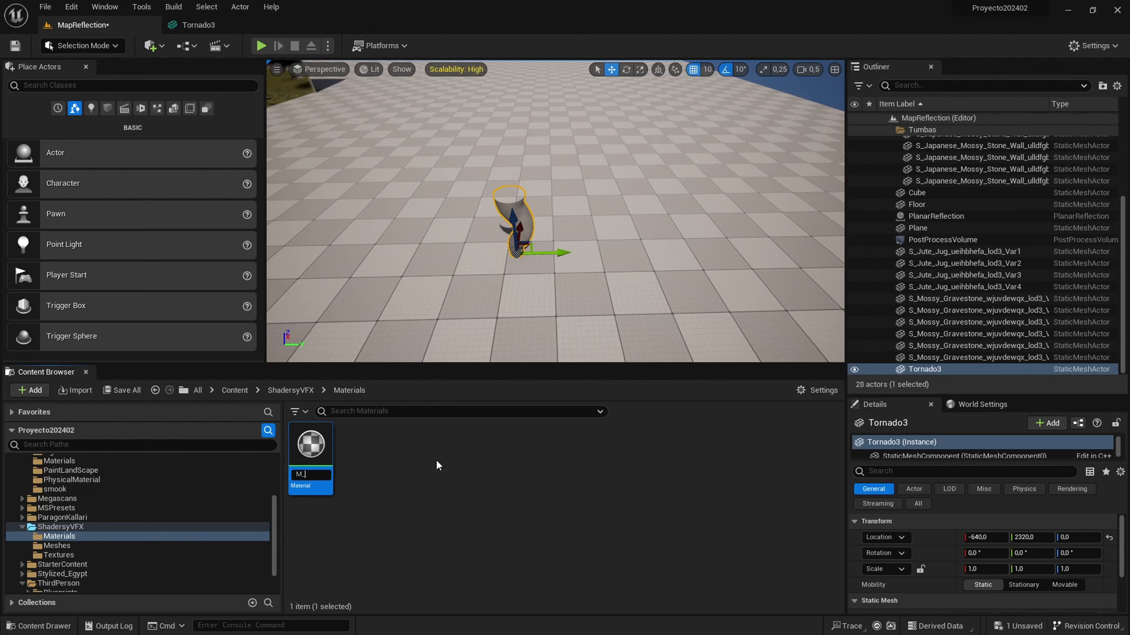
{"action": "type", "text": "TornadoTest"}
{"action": "key", "text": "Return"}
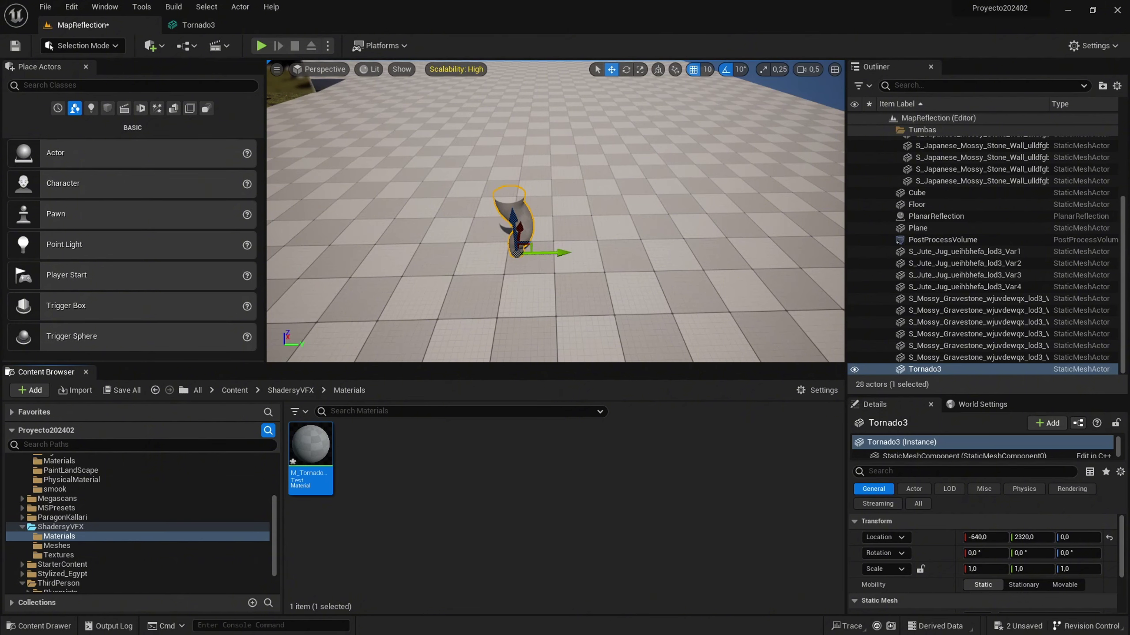
{"action": "double_click", "coordinate": [312, 445]}
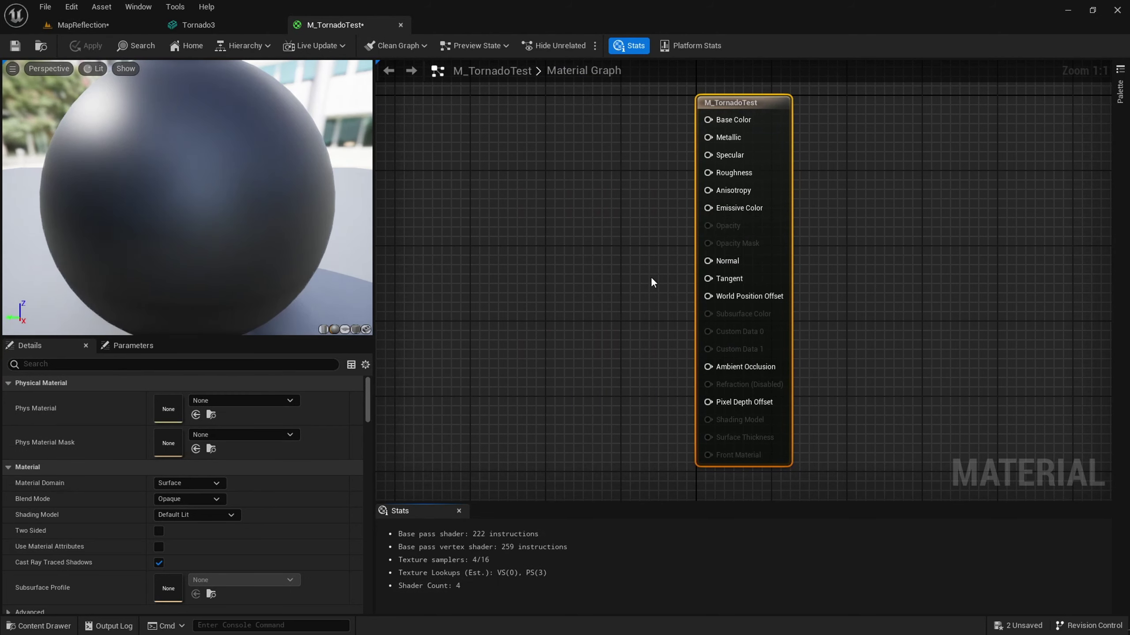
Step: Zoom the M_TornadoTest graph out and open the ShadersyVFX Textures folder in the Content Drawer
{"action": "right_click_drag", "start_coordinate": [623, 257], "coordinate": [681, 260]}
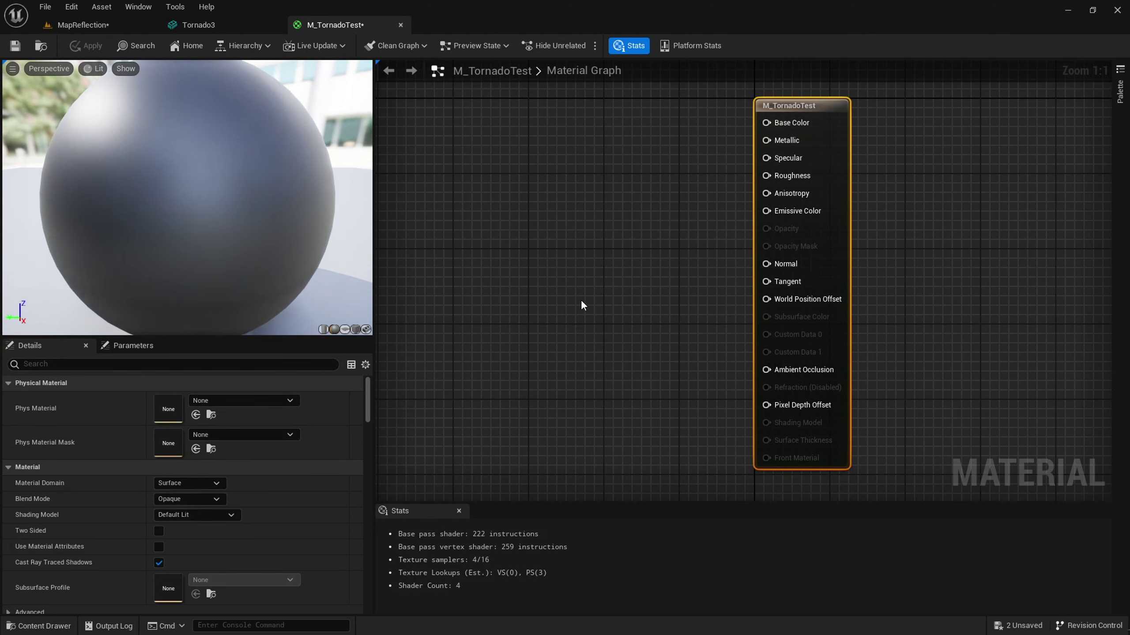
{"action": "scroll", "coordinate": [580, 300], "scroll_direction": "down", "scroll_amount": 1}
{"action": "right_click_drag", "start_coordinate": [581, 299], "coordinate": [607, 294]}
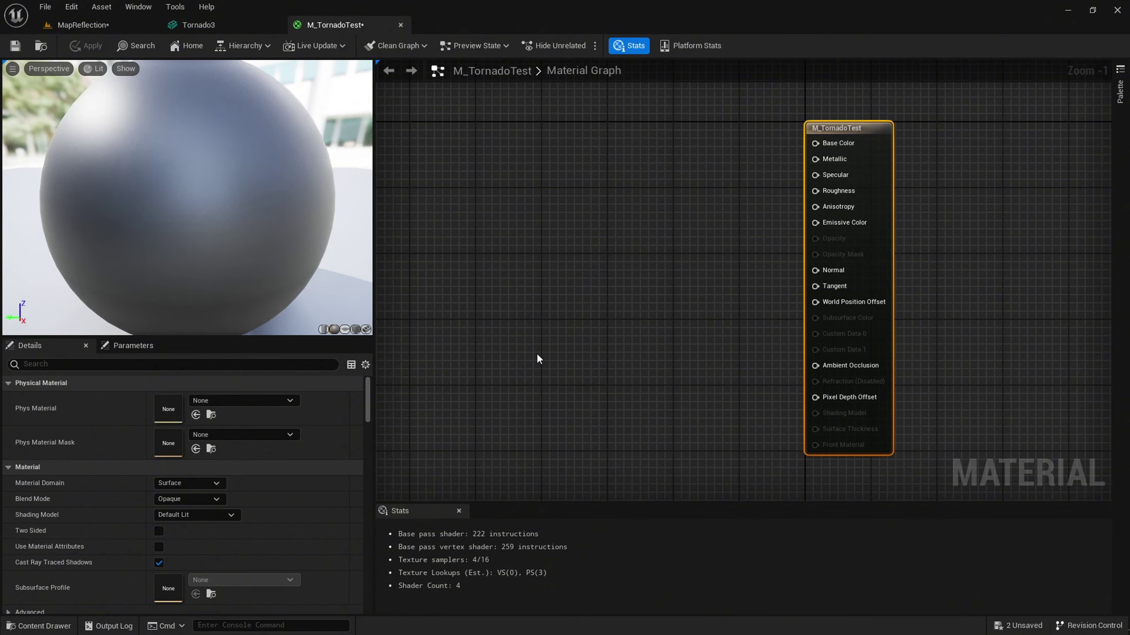
{"action": "right_click_drag", "start_coordinate": [530, 275], "coordinate": [552, 283]}
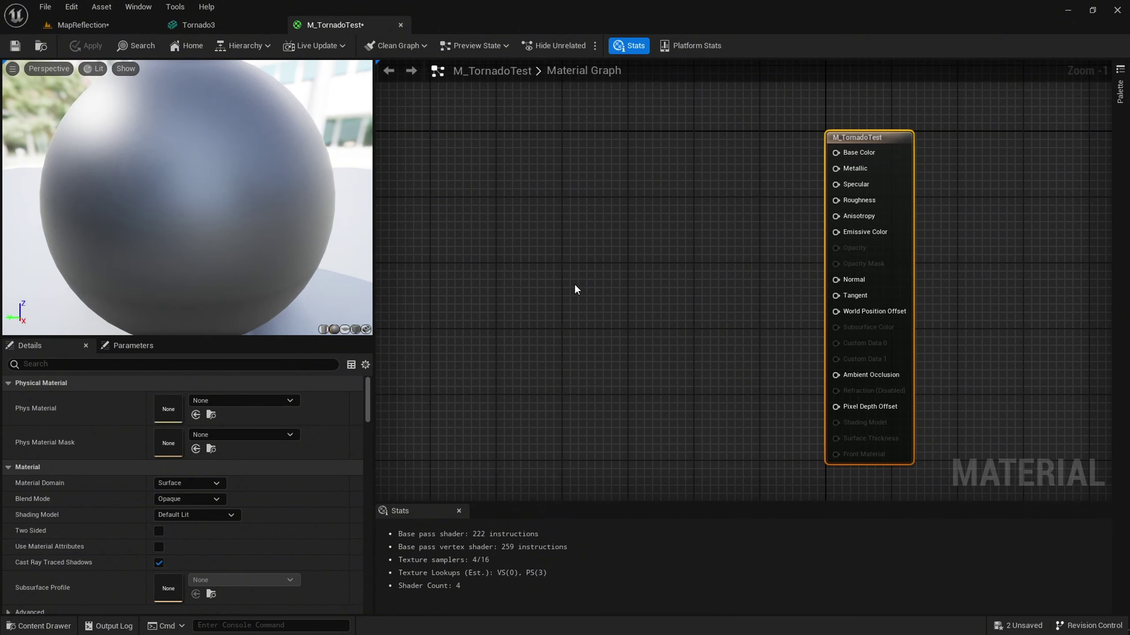
{"action": "scroll", "coordinate": [574, 284], "scroll_direction": "down", "scroll_amount": 1}
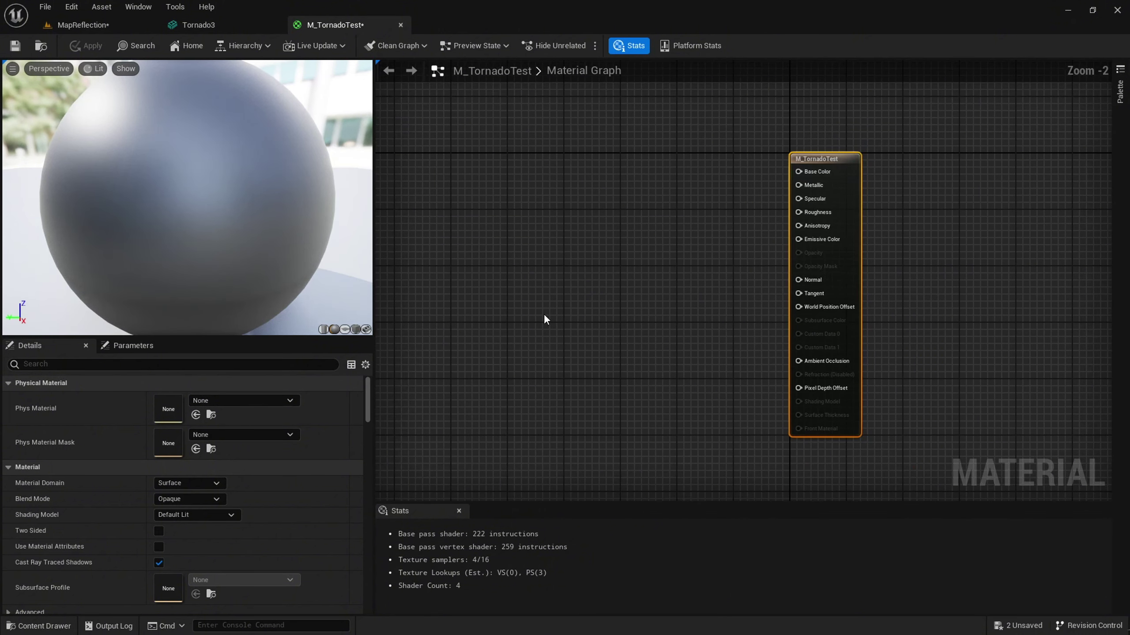
{"action": "left_click", "coordinate": [59, 628]}
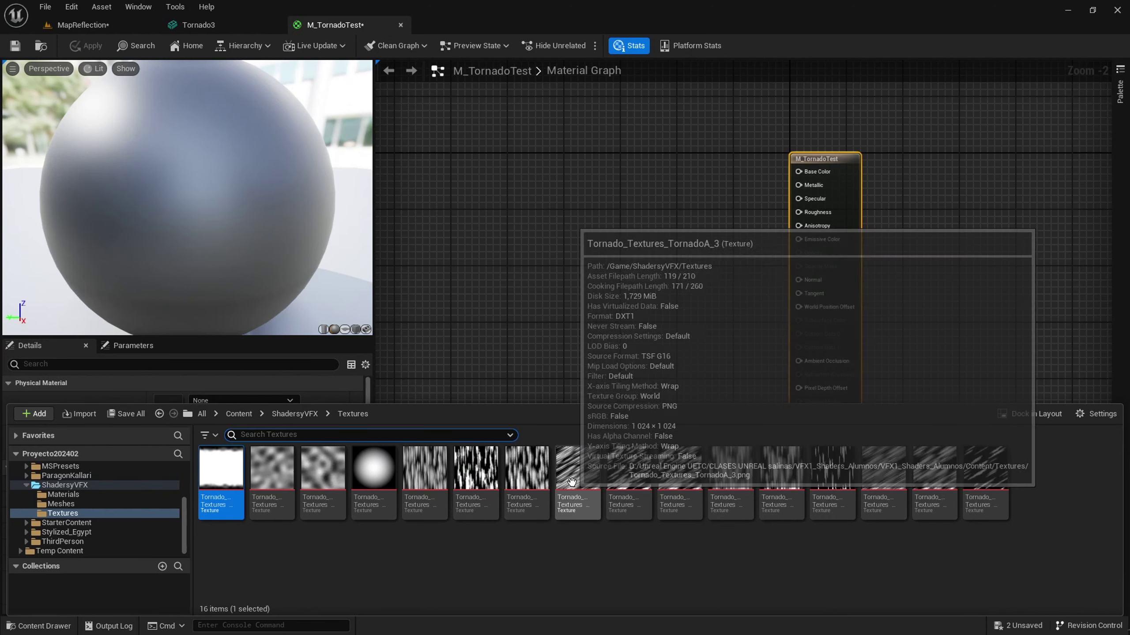
Step: Drag TornadoA_3, then Perlin_Noise1, from the Content Drawer into the graph as Texture Sample nodes
{"action": "left_click_drag", "start_coordinate": [646, 459], "coordinate": [498, 213]}
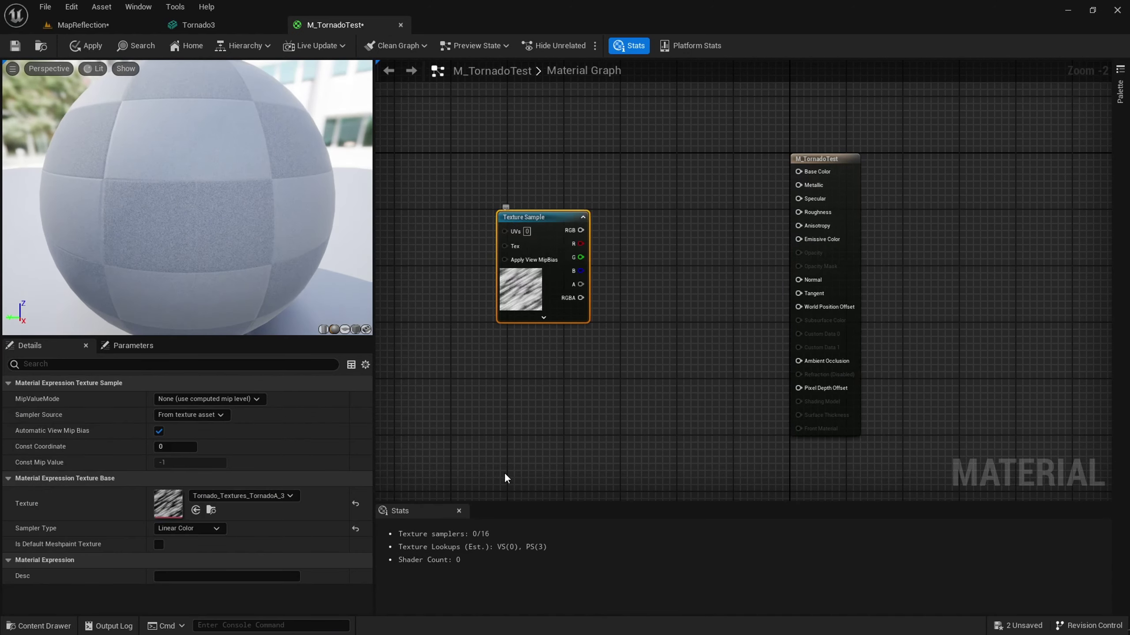
{"action": "left_click", "coordinate": [43, 625]}
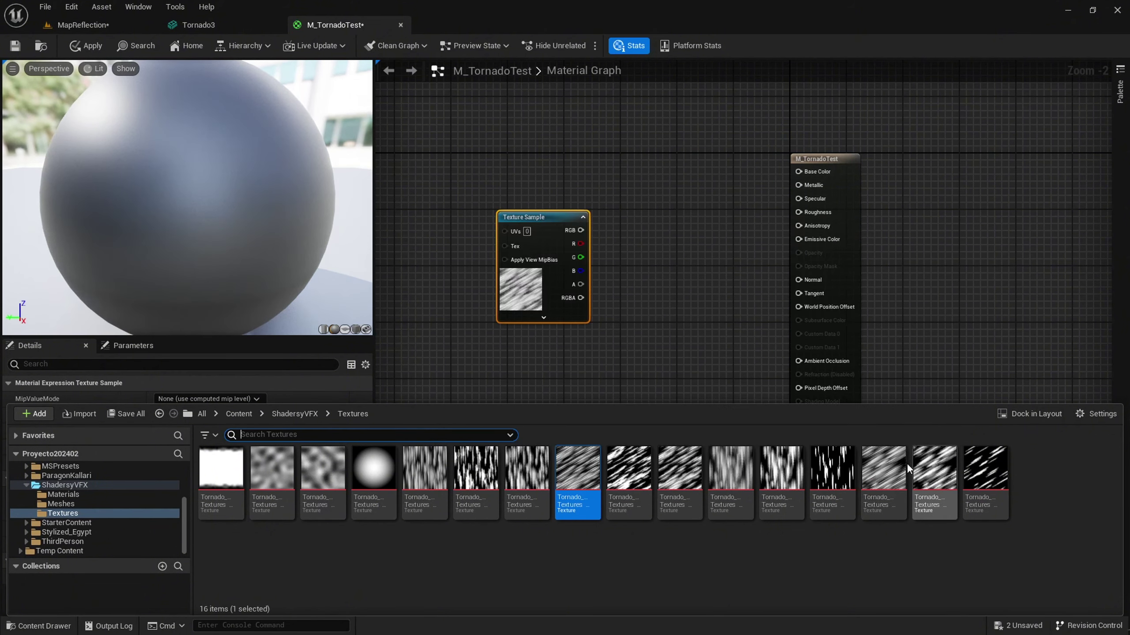
{"action": "scroll", "coordinate": [616, 304], "scroll_direction": "down", "scroll_amount": 1}
{"action": "right_click_drag", "start_coordinate": [616, 304], "coordinate": [635, 199]}
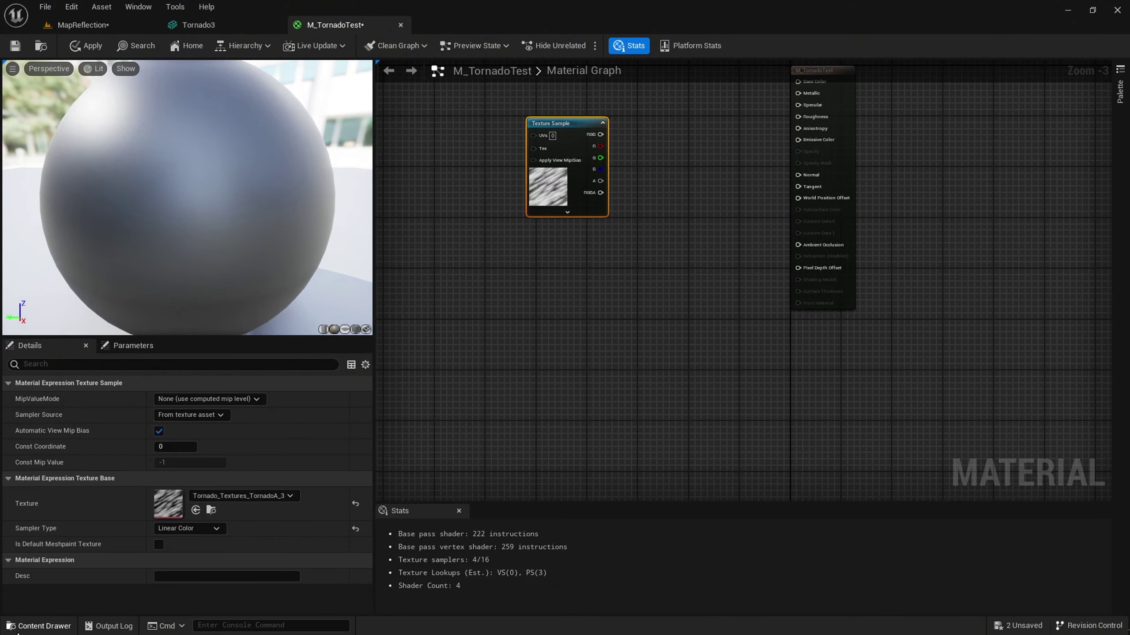
{"action": "left_click", "coordinate": [43, 626]}
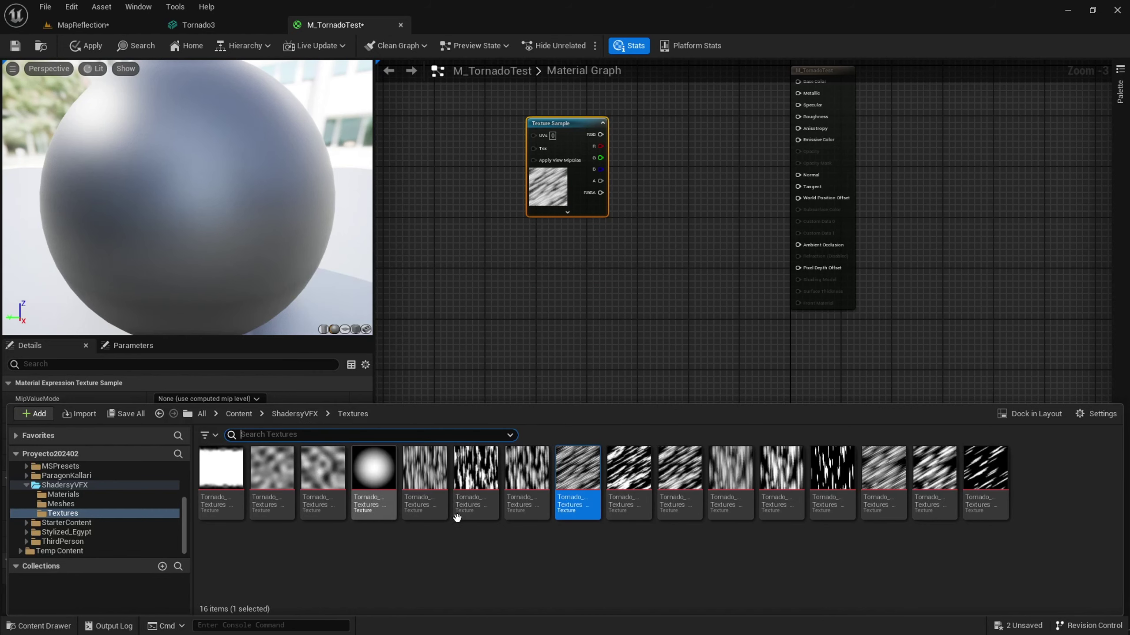
{"action": "left_click", "coordinate": [272, 472]}
{"action": "left_click_drag", "start_coordinate": [550, 284], "coordinate": [554, 280]}
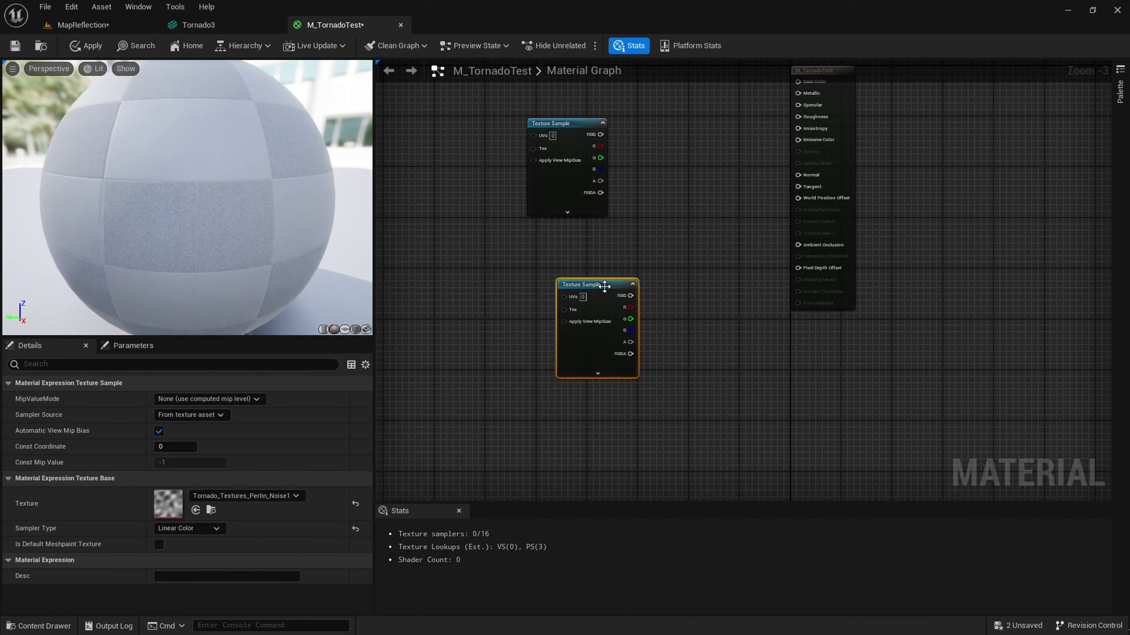
{"action": "scroll", "coordinate": [582, 257], "scroll_direction": "up", "scroll_amount": 1}
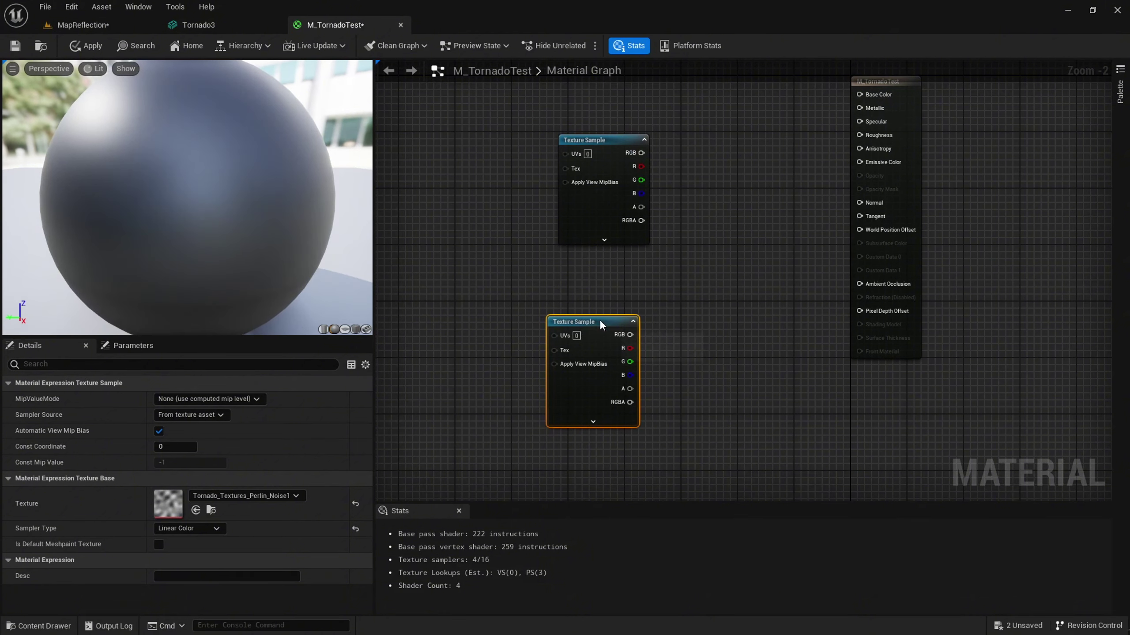
{"action": "scroll", "coordinate": [654, 271], "scroll_direction": "down", "scroll_amount": 1}
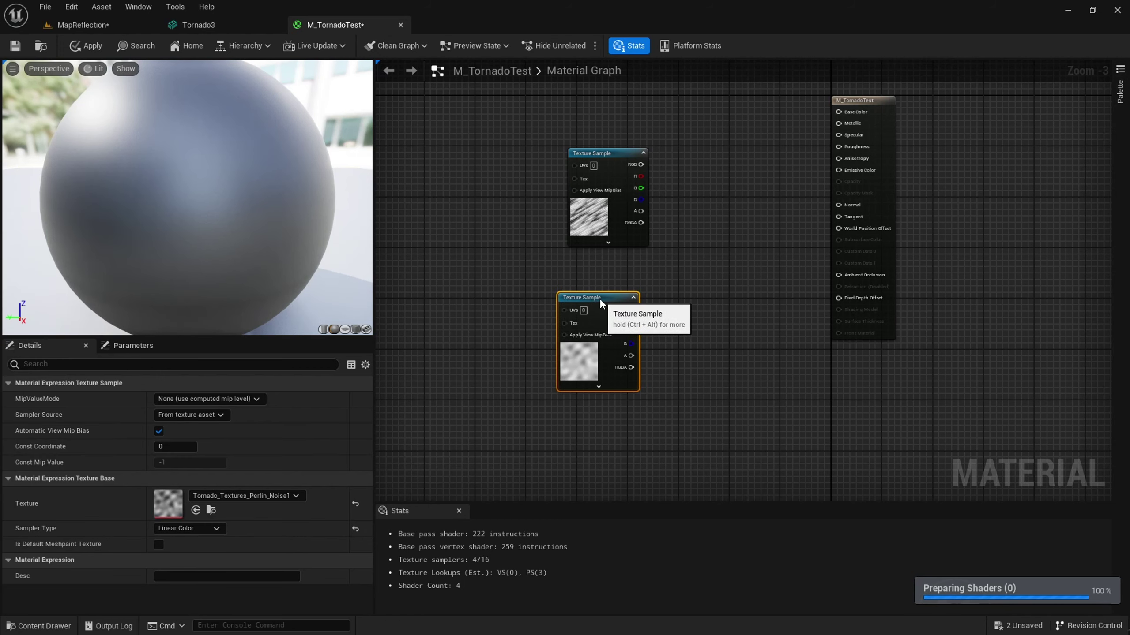
Step: Add a Panner node through the node search and place it left of the texture samples
{"action": "right_click_drag", "start_coordinate": [632, 284], "coordinate": [705, 334]}
{"action": "right_click", "coordinate": [547, 262]}
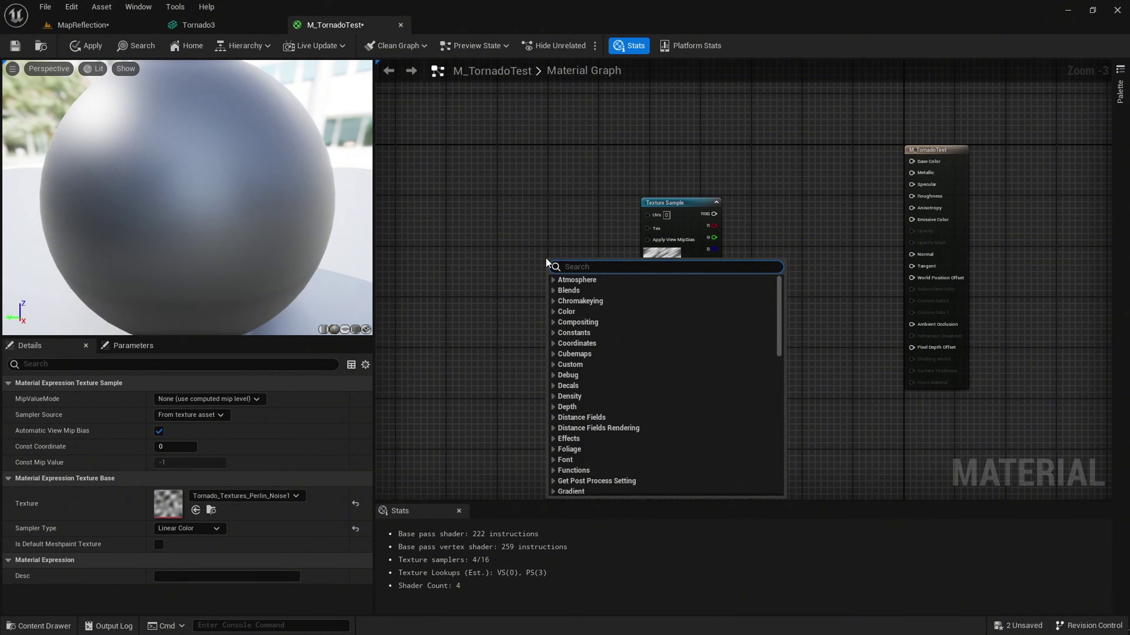
{"action": "type", "text": "panner"}
{"action": "key", "text": "Return"}
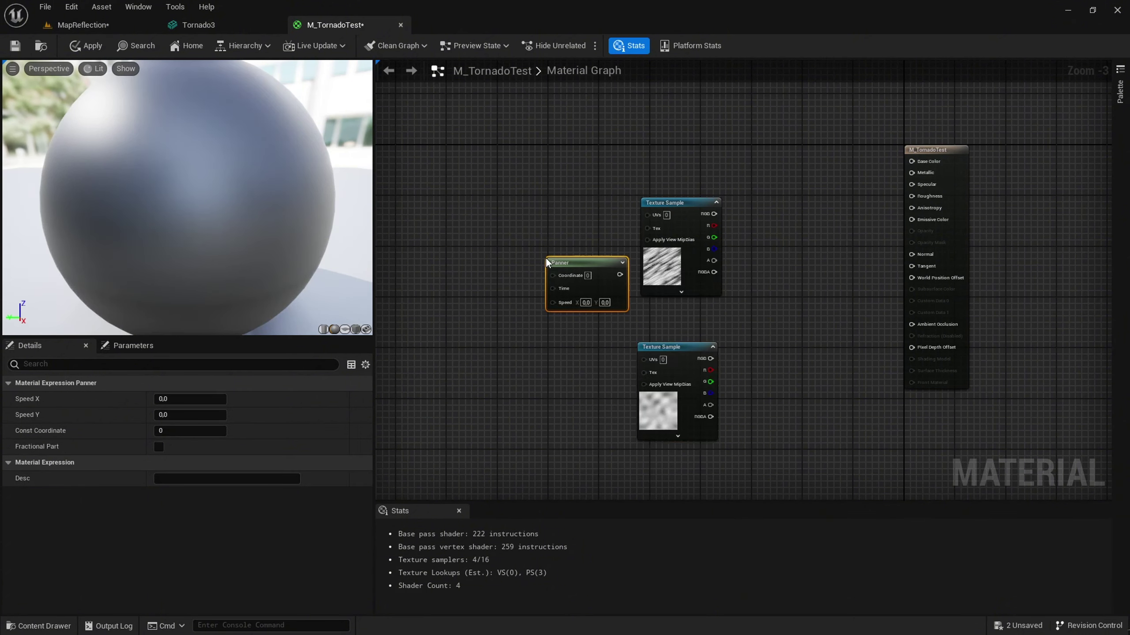
{"action": "left_click_drag", "start_coordinate": [546, 262], "coordinate": [465, 226]}
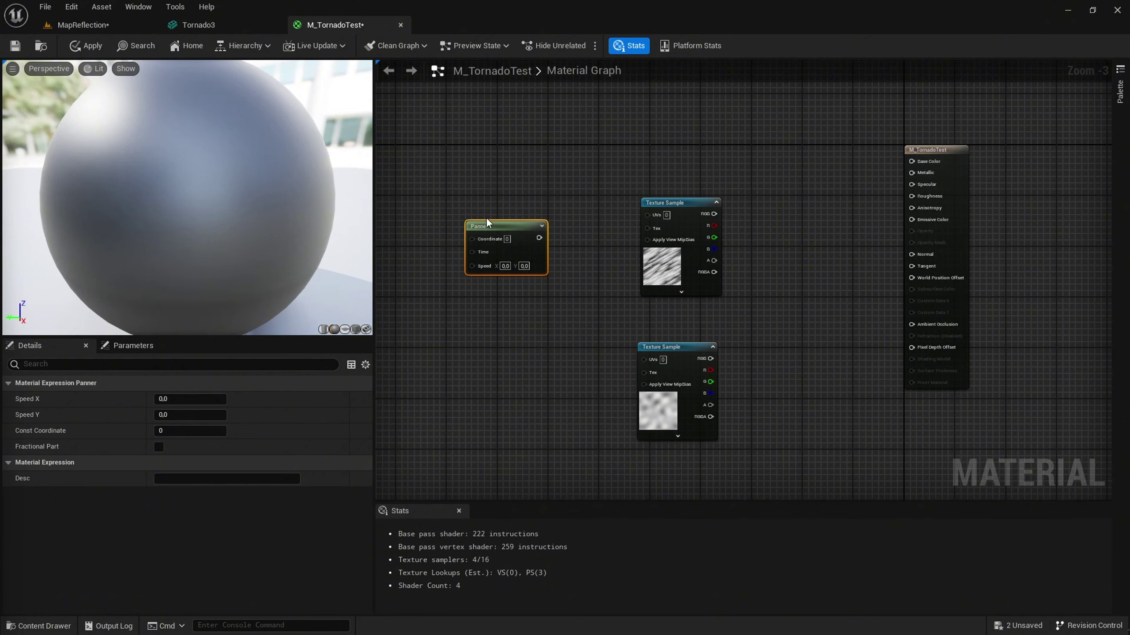
{"action": "scroll", "coordinate": [490, 231], "scroll_direction": "up", "scroll_amount": 3}
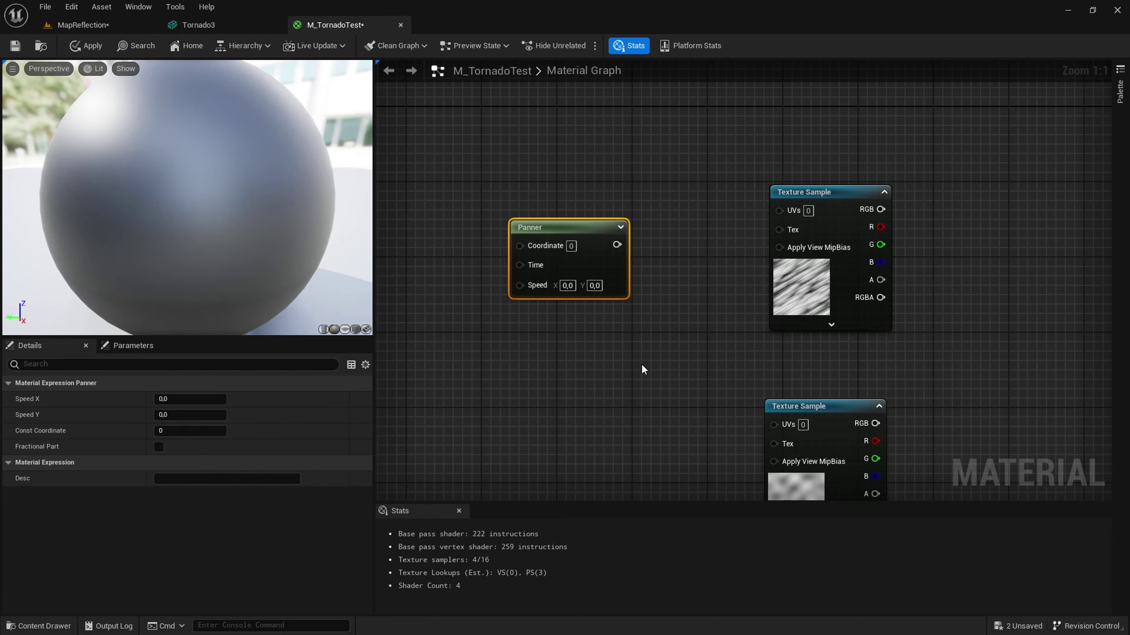
{"action": "right_click_drag", "start_coordinate": [641, 369], "coordinate": [517, 278]}
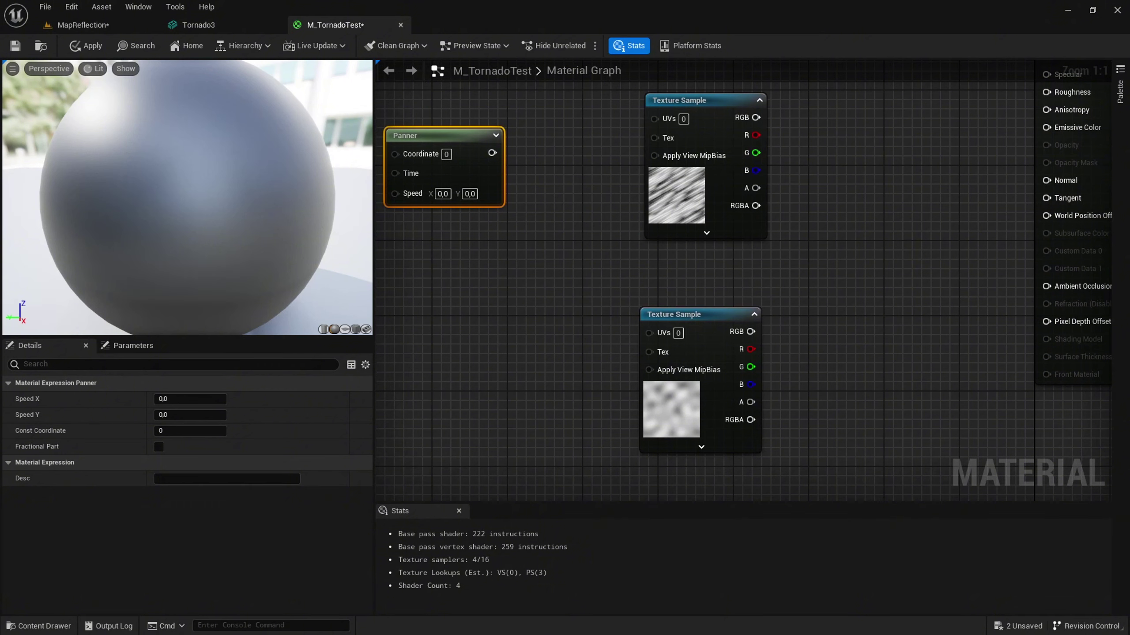
{"action": "scroll", "coordinate": [565, 279], "scroll_direction": "down", "scroll_amount": 1}
{"action": "scroll", "coordinate": [556, 279], "scroll_direction": "down", "scroll_amount": 1}
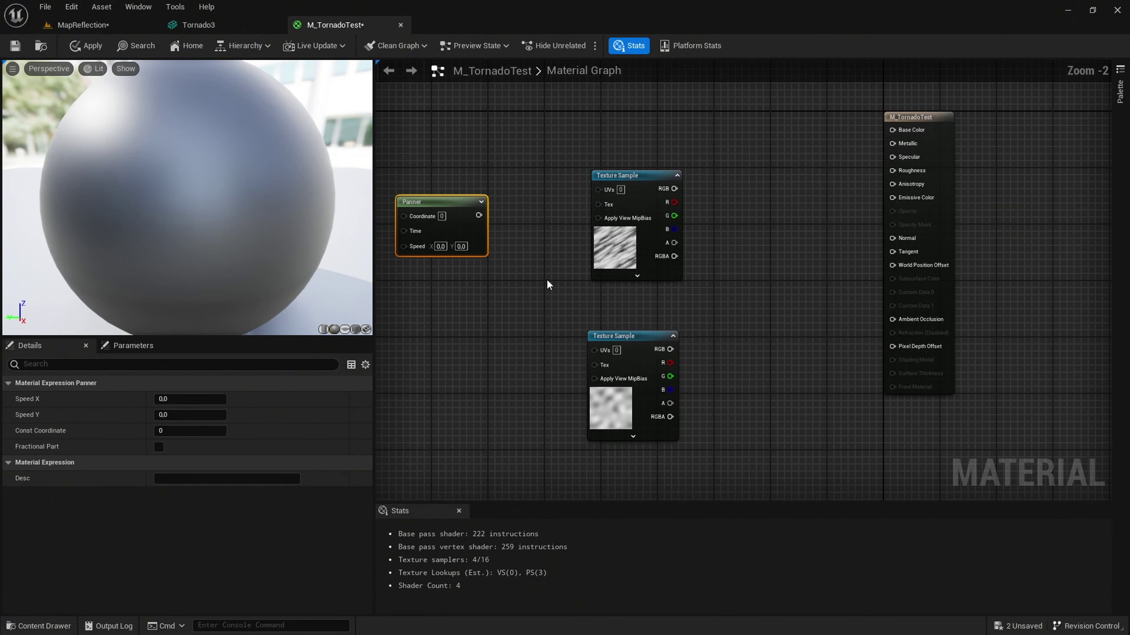
Step: Wire the Panner output into the UVs of both the TornadoA_3 and Perlin noise samples
{"action": "left_click_drag", "start_coordinate": [623, 174], "coordinate": [611, 178]}
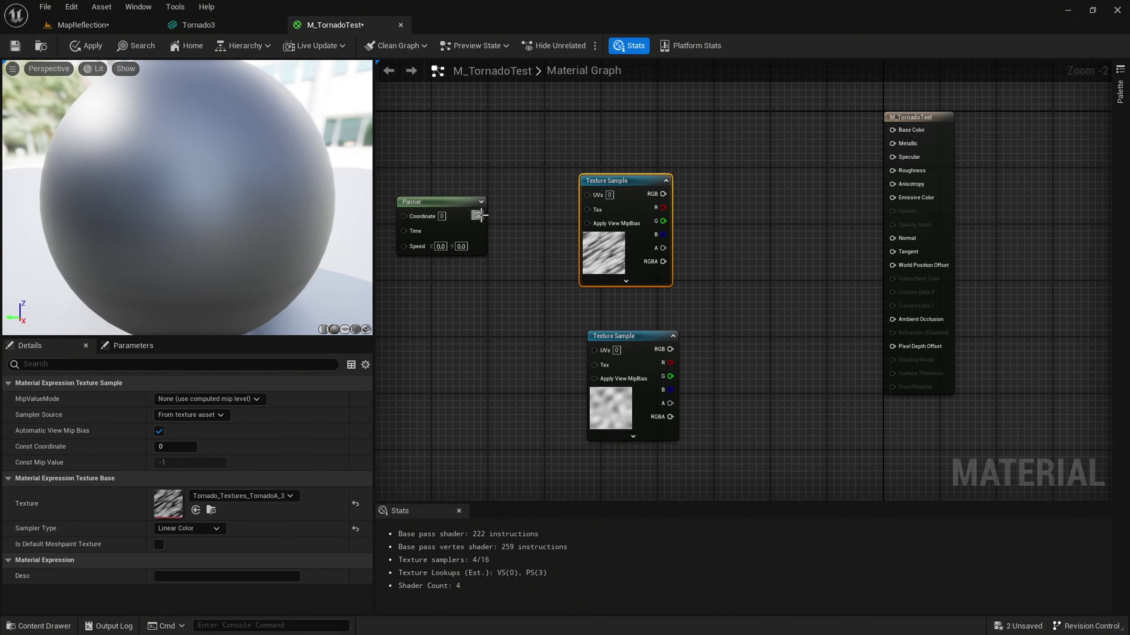
{"action": "left_click_drag", "start_coordinate": [478, 216], "coordinate": [587, 194]}
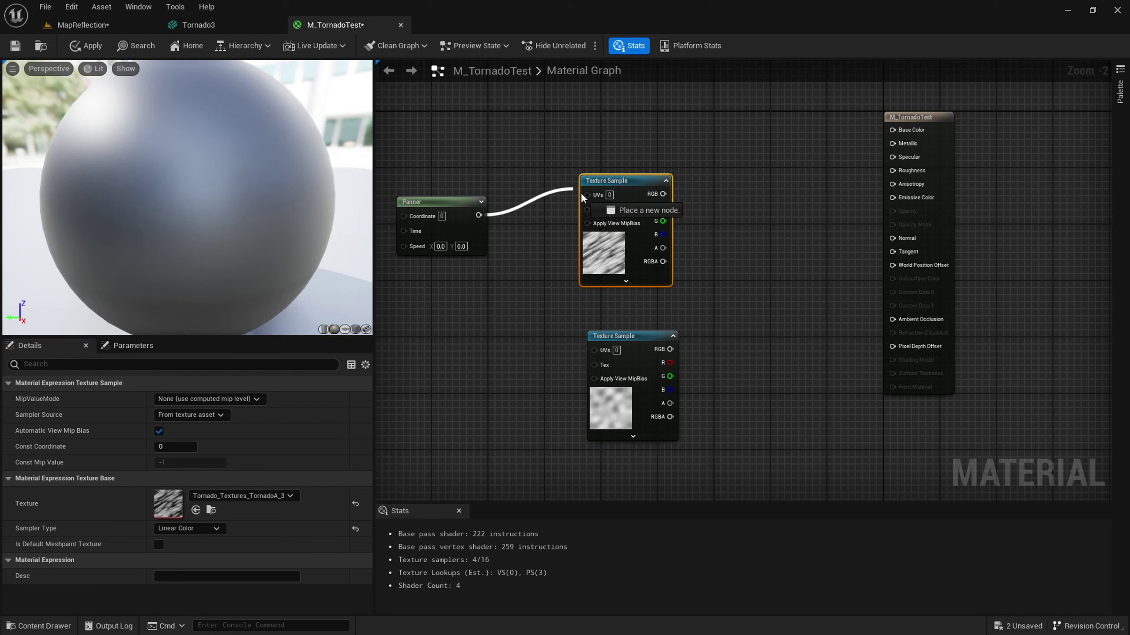
{"action": "left_click_drag", "start_coordinate": [478, 216], "coordinate": [595, 350]}
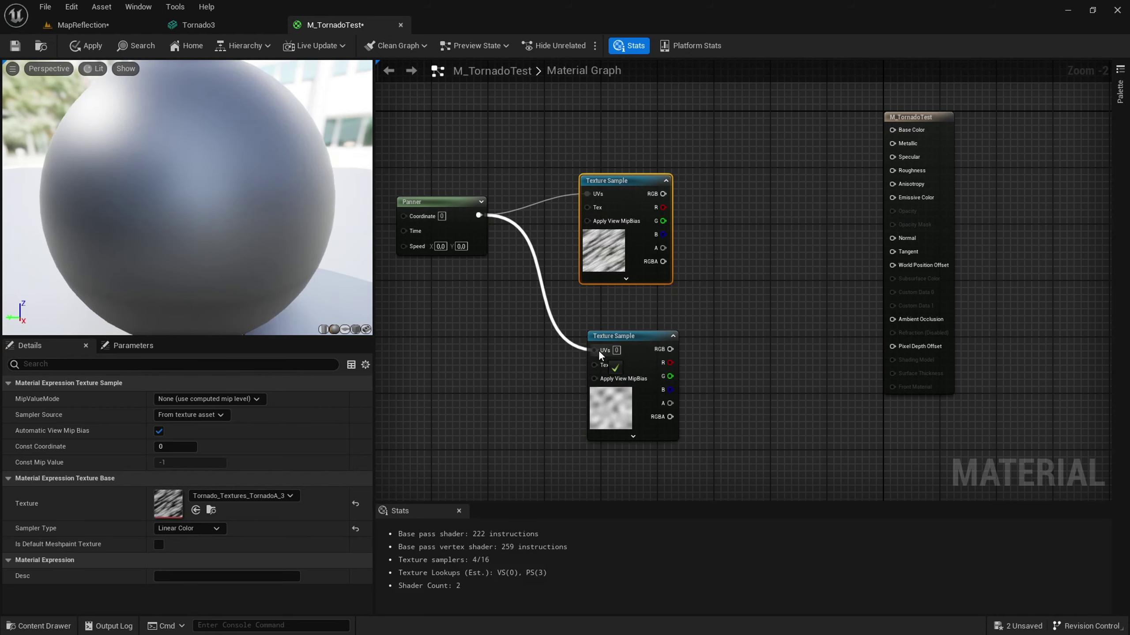
{"action": "right_click_drag", "start_coordinate": [484, 339], "coordinate": [515, 342]}
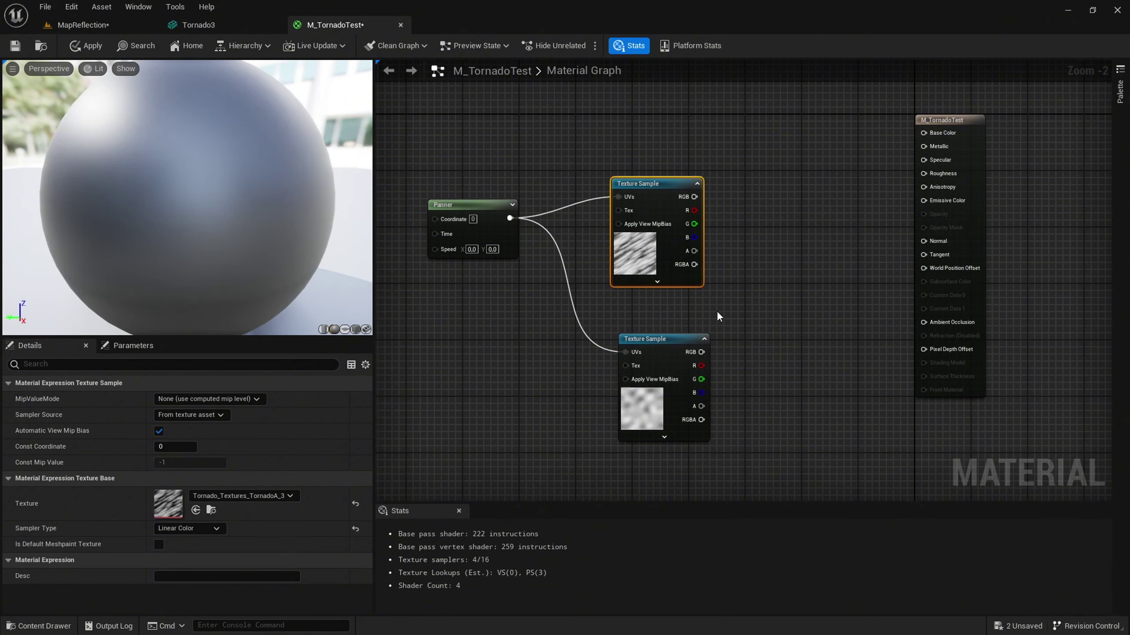
{"action": "right_click_drag", "start_coordinate": [717, 311], "coordinate": [712, 255]}
Step: Add an Add node summing both textures' RGB outputs and connect it to Base Color
{"action": "right_click", "coordinate": [711, 255]}
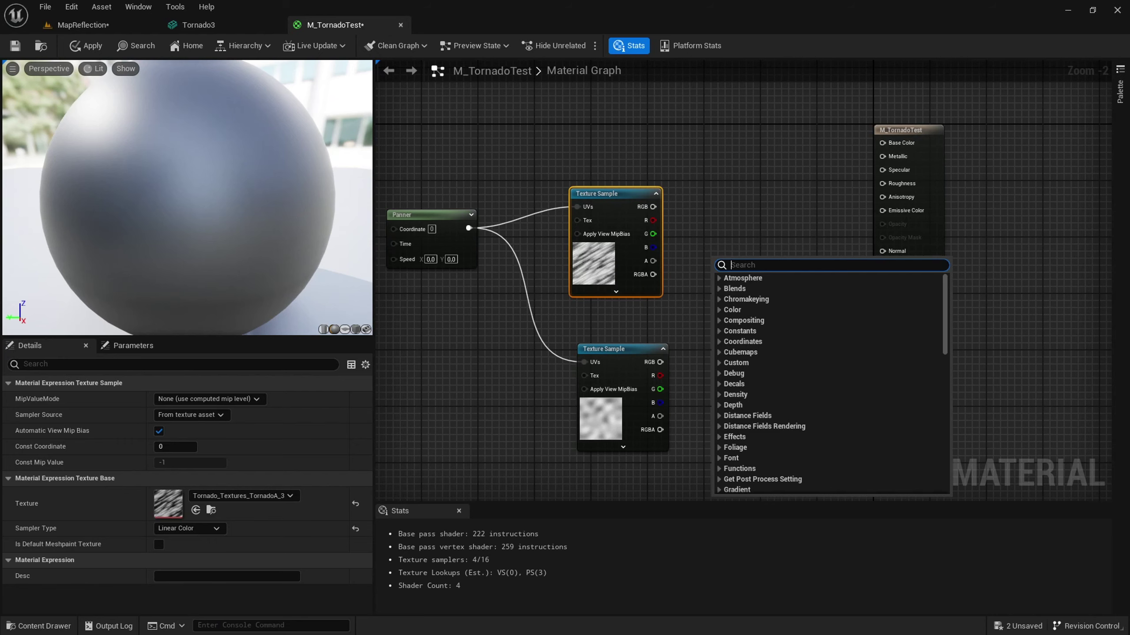
{"action": "type", "text": "add"}
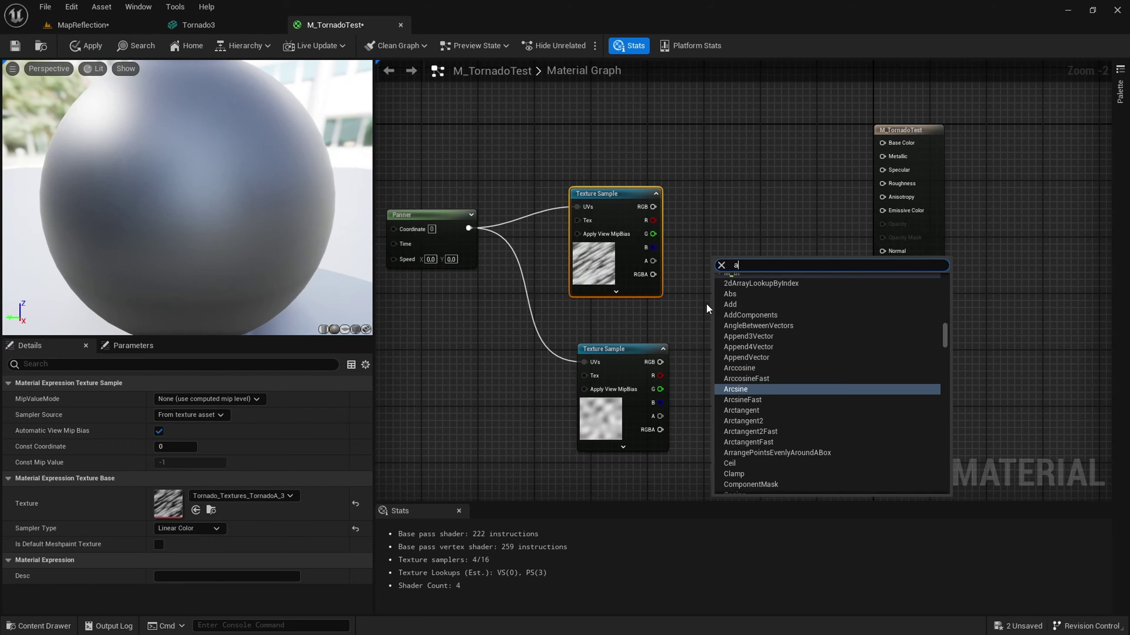
{"action": "key", "text": "Return"}
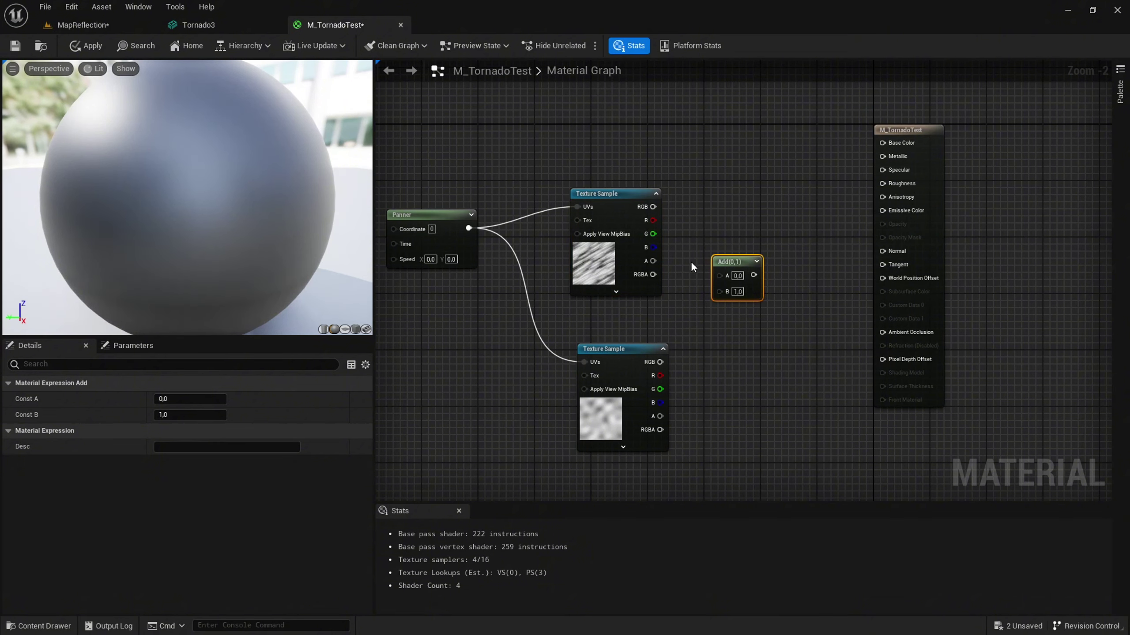
{"action": "left_click_drag", "start_coordinate": [653, 206], "coordinate": [717, 275]}
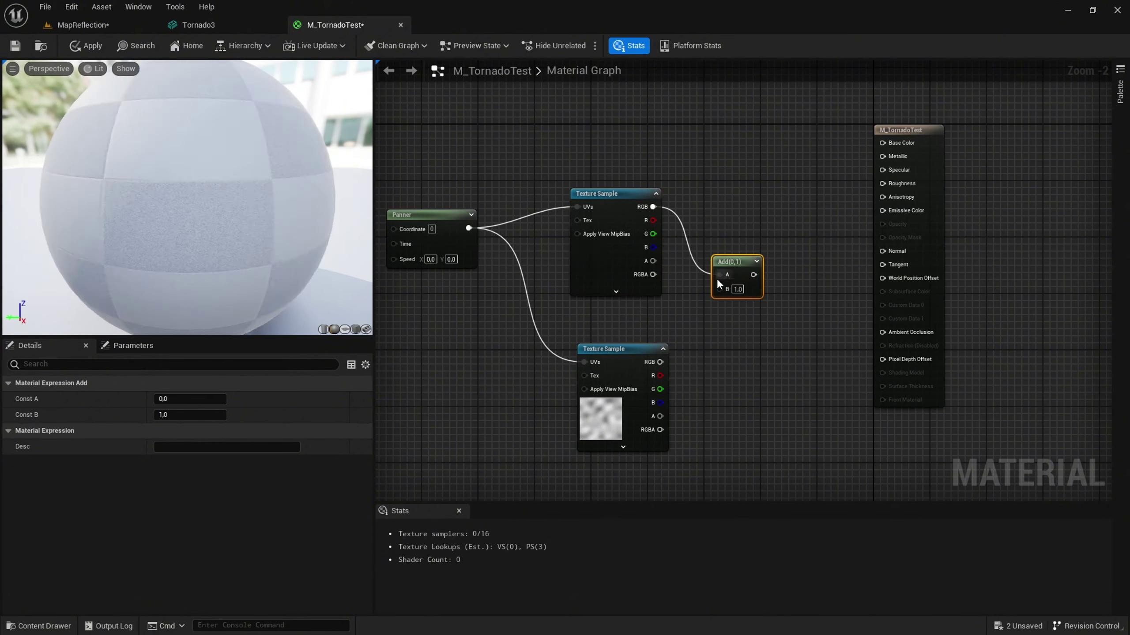
{"action": "left_click_drag", "start_coordinate": [661, 362], "coordinate": [720, 288]}
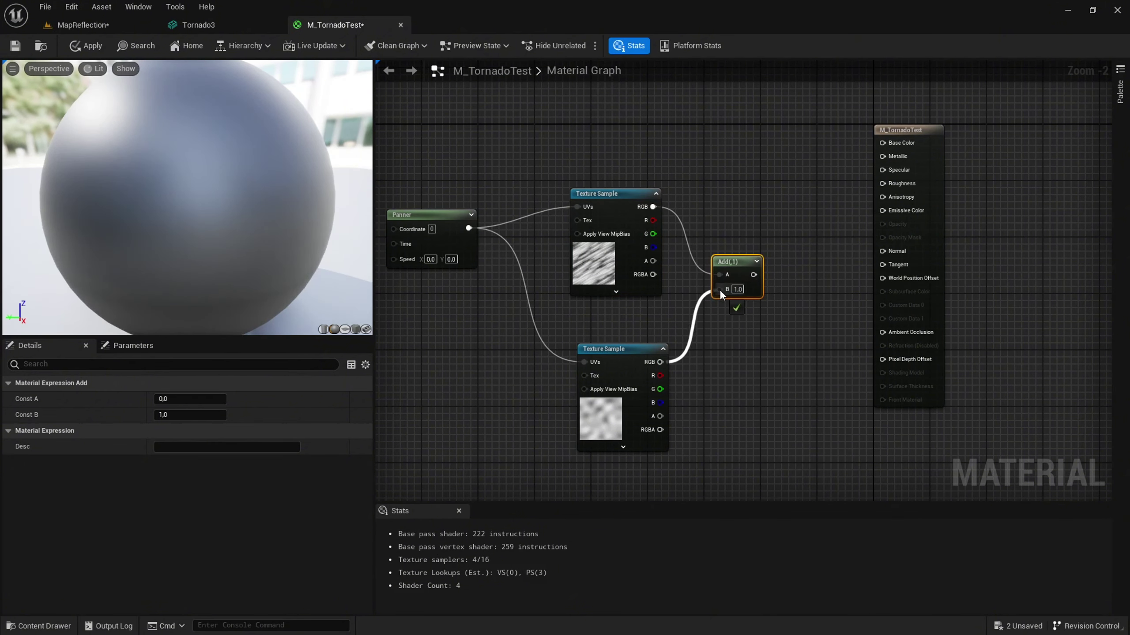
{"action": "left_click_drag", "start_coordinate": [618, 351], "coordinate": [612, 338]}
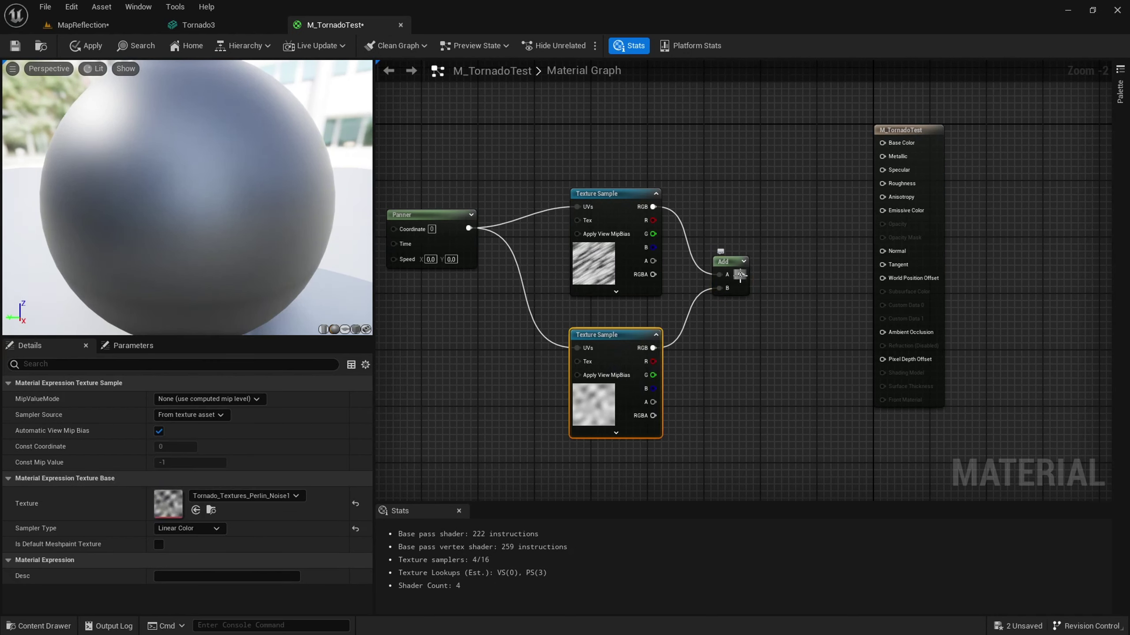
{"action": "left_click_drag", "start_coordinate": [739, 274], "coordinate": [886, 143]}
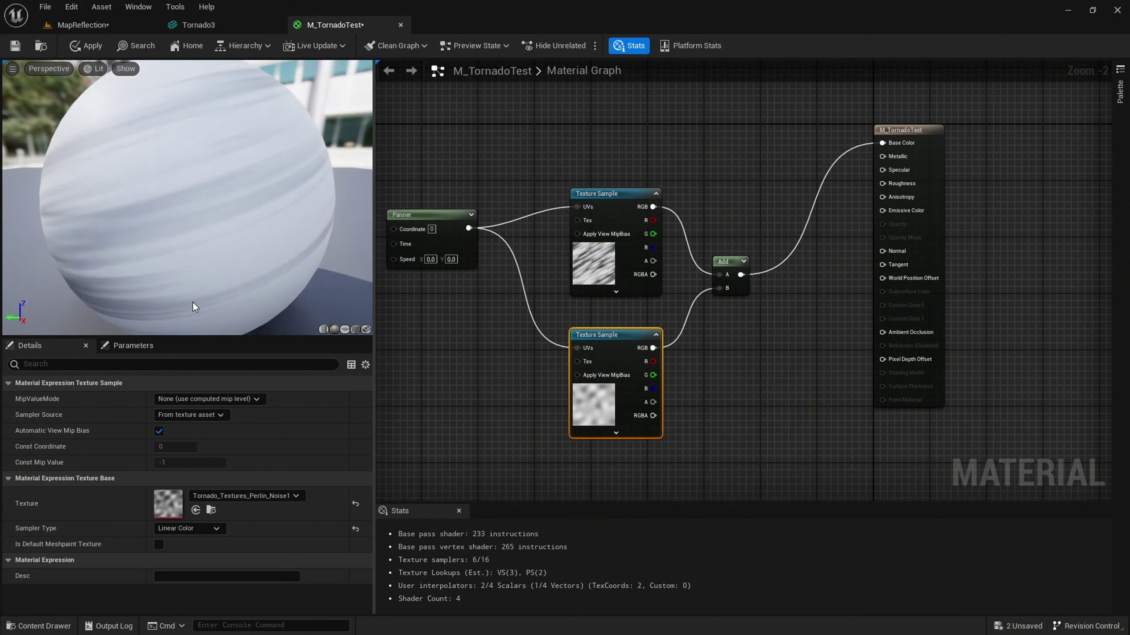
Step: Pull the preview camera back over the sphere and select the Panner node
{"action": "right_click_drag", "start_coordinate": [240, 263], "coordinate": [232, 255]}
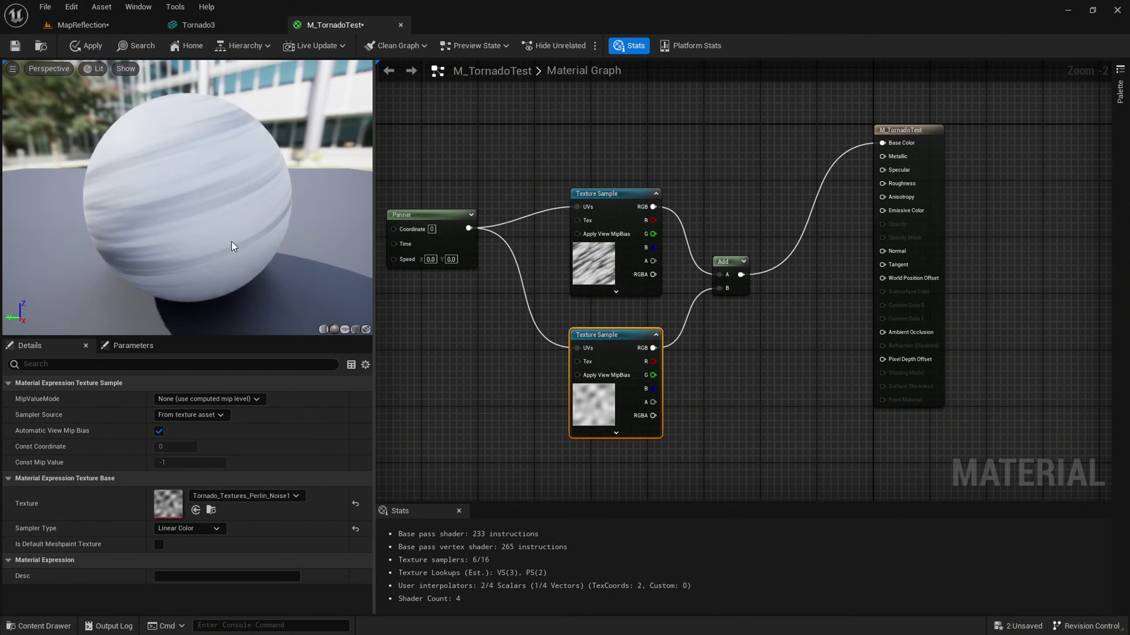
{"action": "mouse_move", "coordinate": [231, 240]}
{"action": "left_mouse_down"}
{"action": "mouse_move", "coordinate": [231, 205]}
{"action": "mouse_move", "coordinate": [232, 240]}
{"action": "mouse_move", "coordinate": [28, 289]}
{"action": "left_mouse_up"}
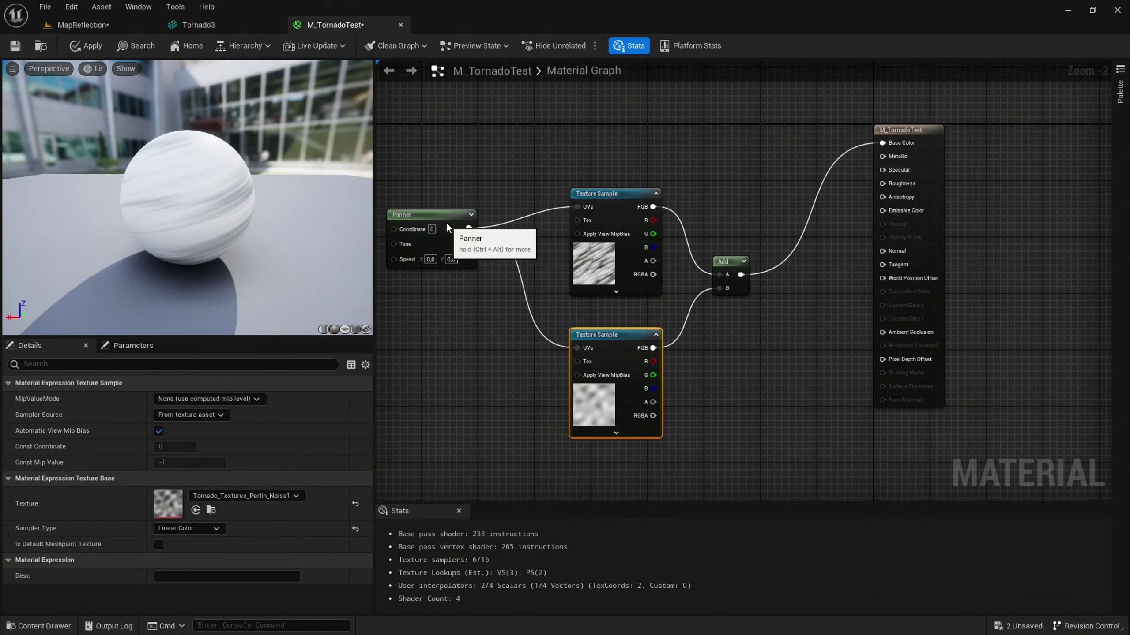
{"action": "left_click_drag", "start_coordinate": [446, 221], "coordinate": [462, 240]}
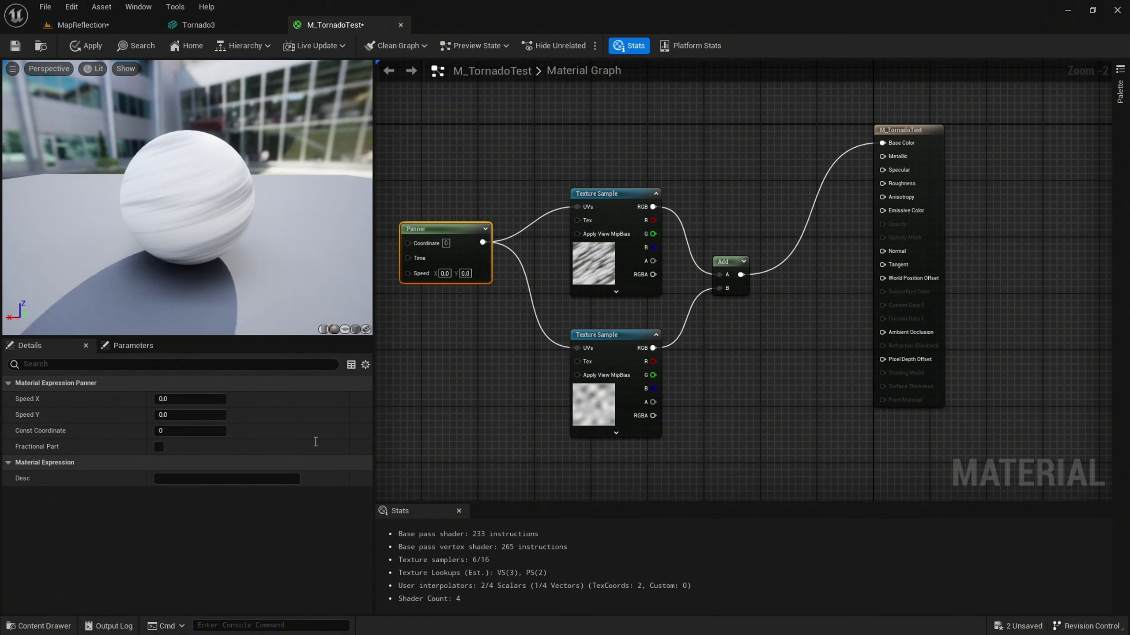
Step: Set the Panner's Speed X to -0.1 and Speed Y to 0.2
{"action": "scroll", "coordinate": [457, 306], "scroll_direction": "up", "scroll_amount": 1}
{"action": "scroll", "coordinate": [675, 375], "scroll_direction": "up", "scroll_amount": 1}
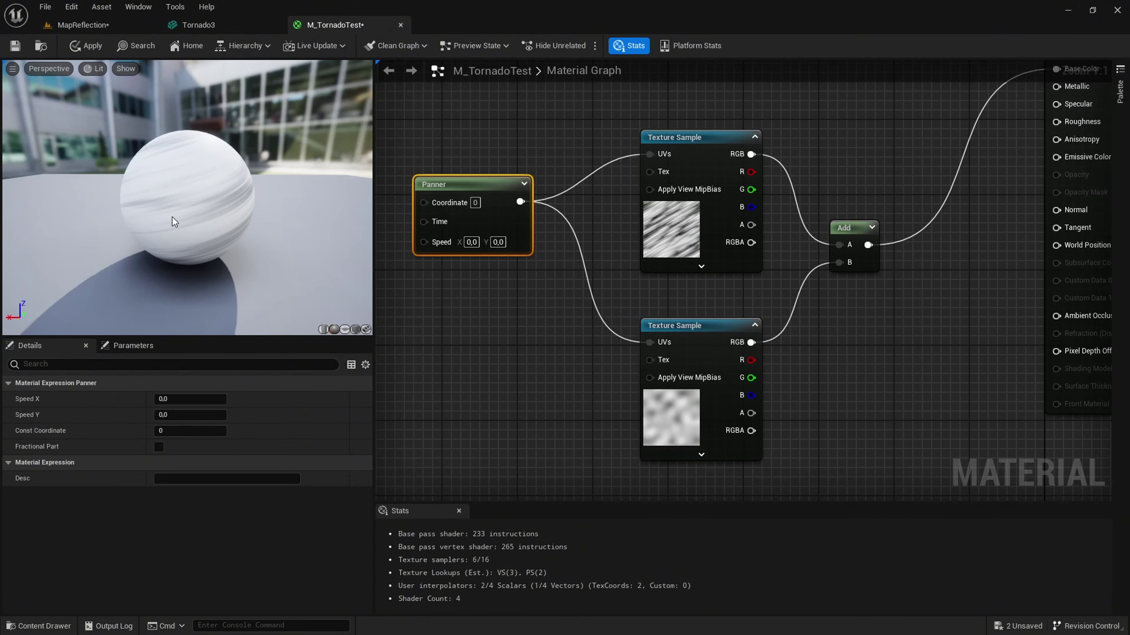
{"action": "mouse_move", "coordinate": [124, 215]}
{"action": "left_mouse_down"}
{"action": "mouse_move", "coordinate": [187, 215]}
{"action": "mouse_move", "coordinate": [72, 228]}
{"action": "mouse_move", "coordinate": [152, 214]}
{"action": "left_mouse_up"}
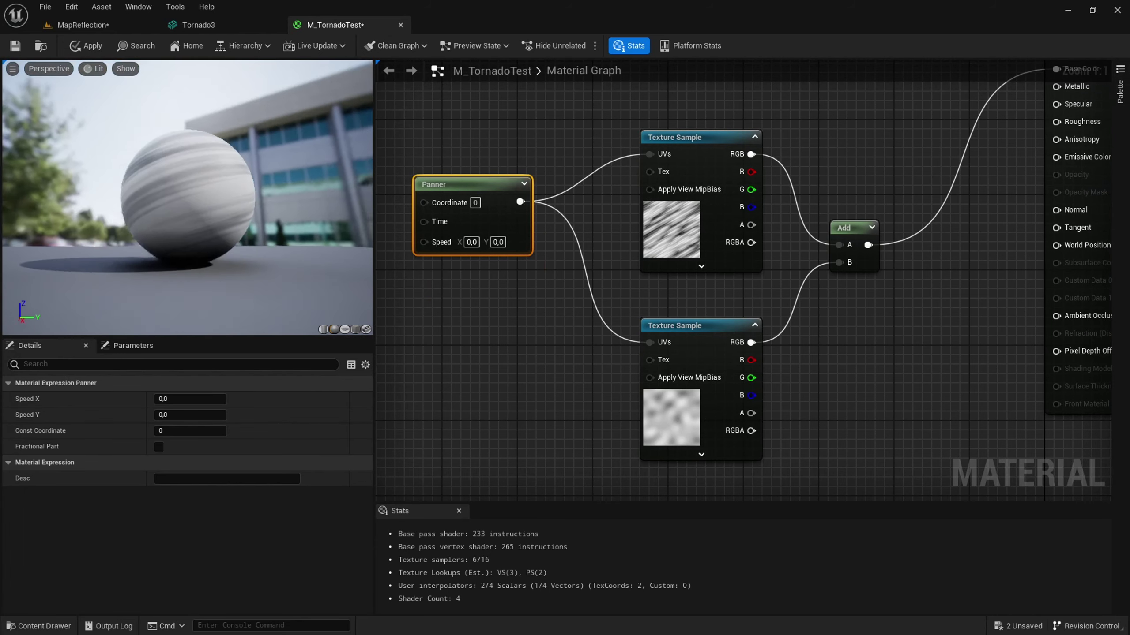
{"action": "left_click", "coordinate": [471, 243]}
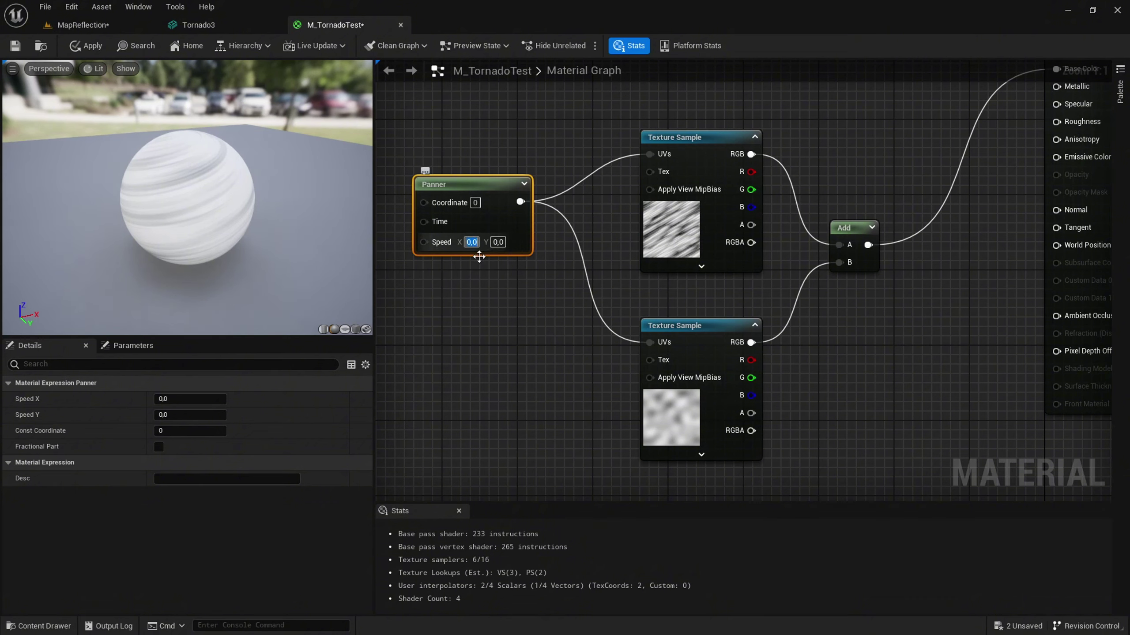
{"action": "type", "text": "0.1"}
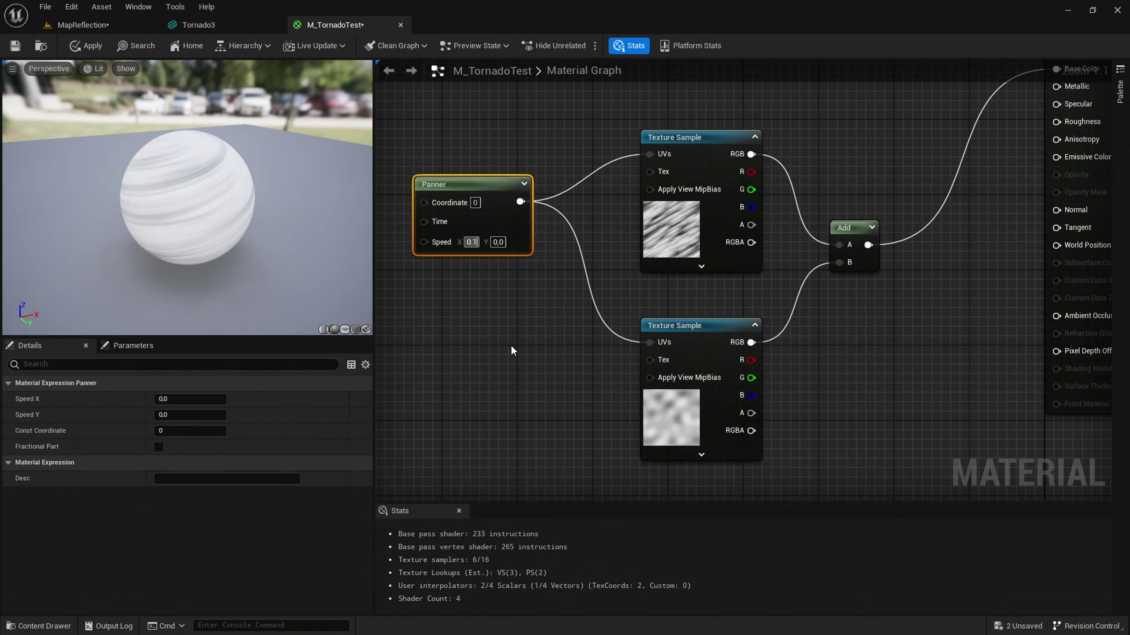
{"action": "key", "text": "Home"}
{"action": "type", "text": "-"}
{"action": "left_click", "coordinate": [502, 244]}
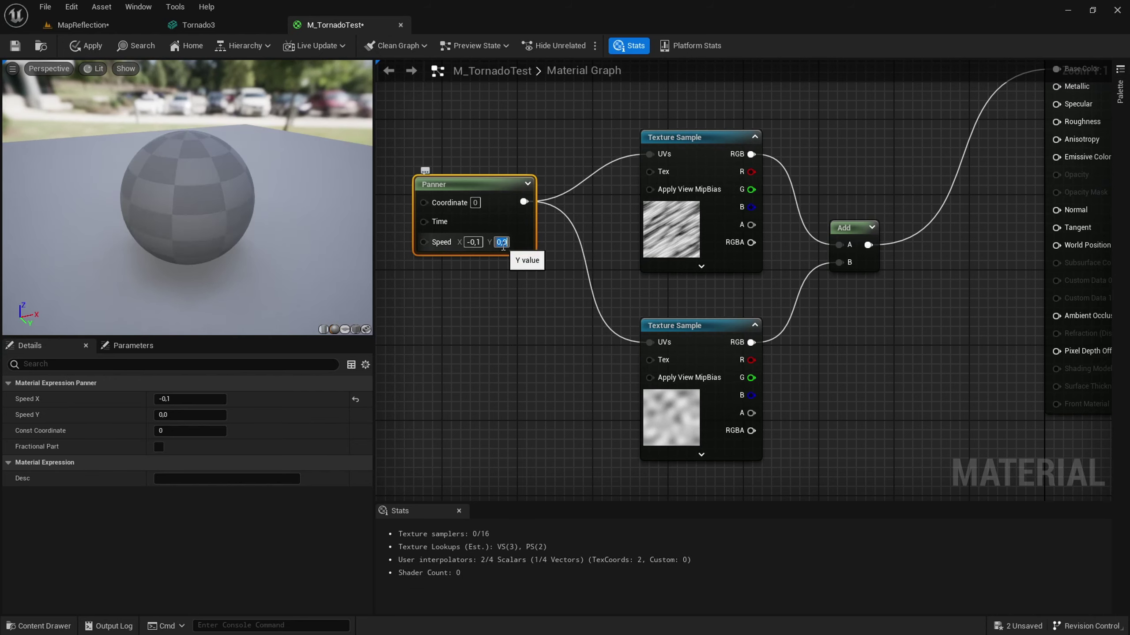
{"action": "type", "text": "0"}
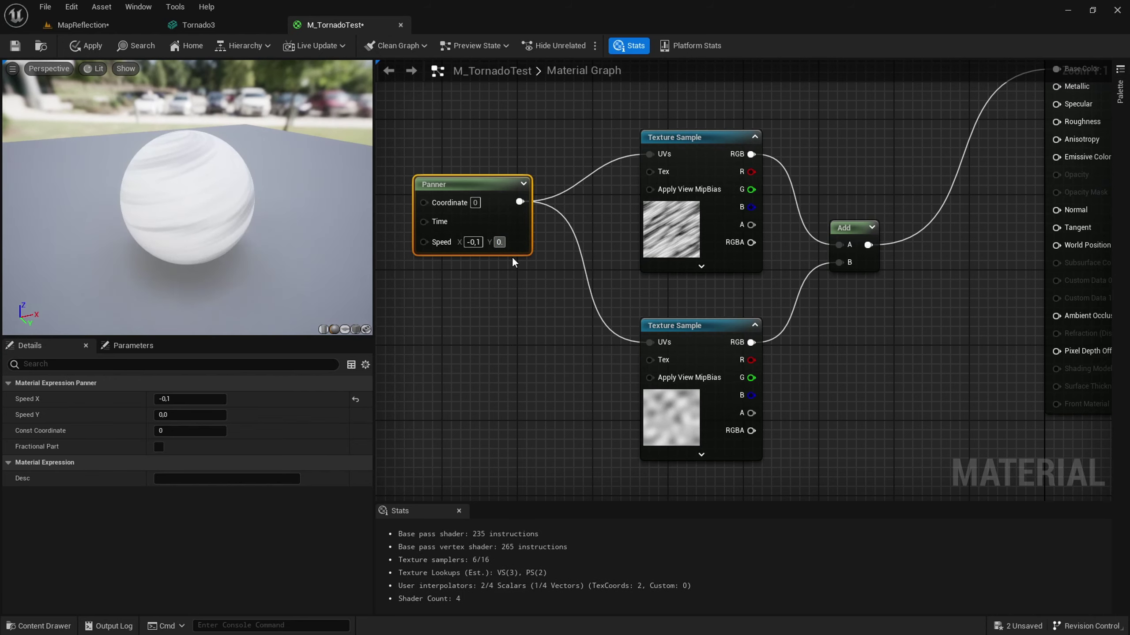
{"action": "type", "text": ".2"}
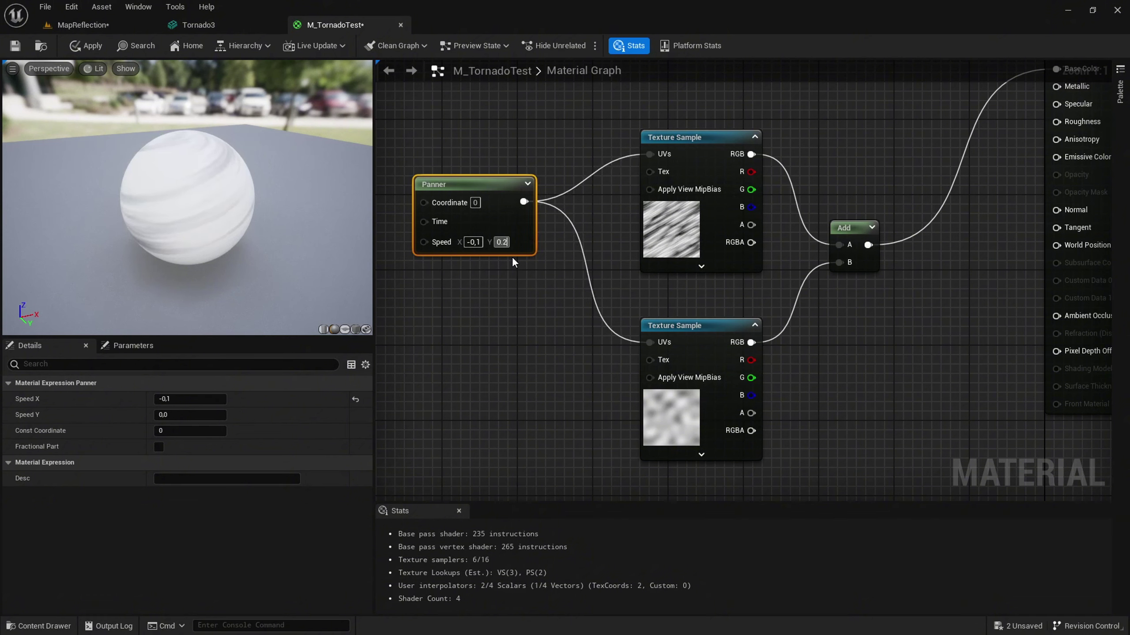
{"action": "left_click", "coordinate": [513, 259]}
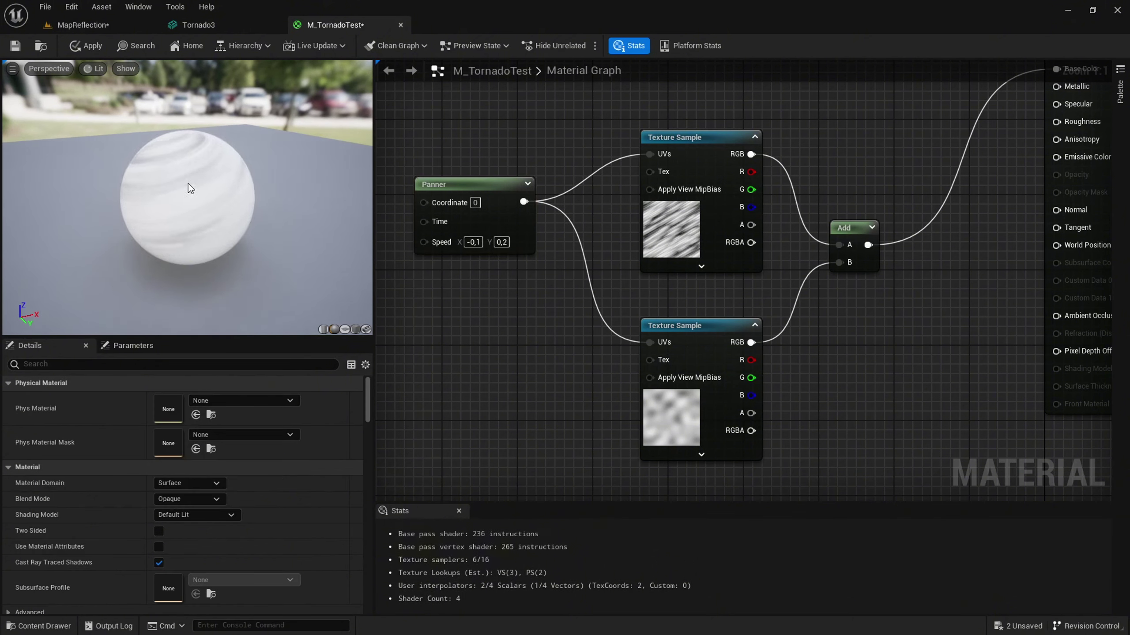
{"action": "right_click_drag", "start_coordinate": [190, 185], "coordinate": [191, 178]}
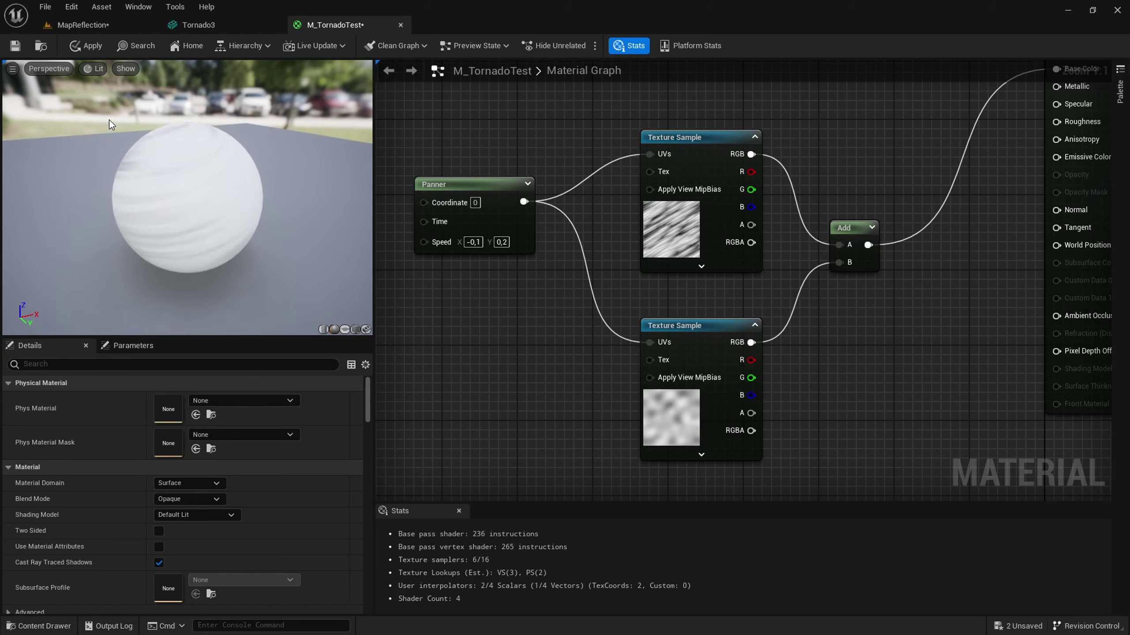
{"action": "left_click", "coordinate": [13, 70]}
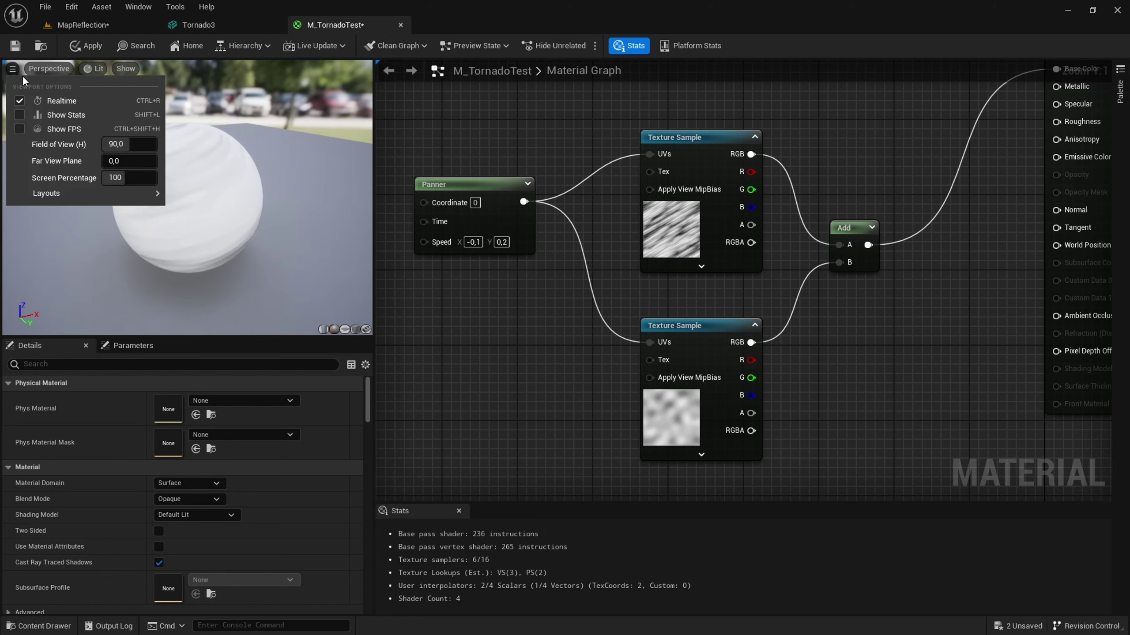
{"action": "left_click", "coordinate": [192, 199]}
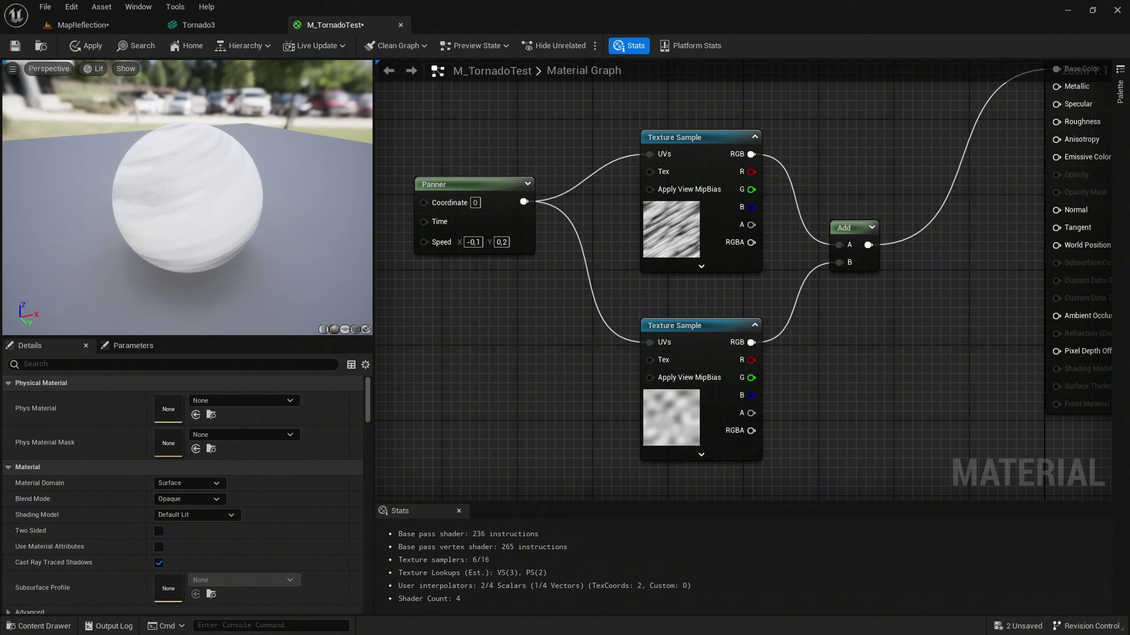
{"action": "mouse_move", "coordinate": [191, 199]}
{"action": "left_mouse_down"}
{"action": "mouse_move", "coordinate": [166, 174]}
{"action": "mouse_move", "coordinate": [169, 205]}
{"action": "mouse_move", "coordinate": [198, 209]}
{"action": "left_mouse_up"}
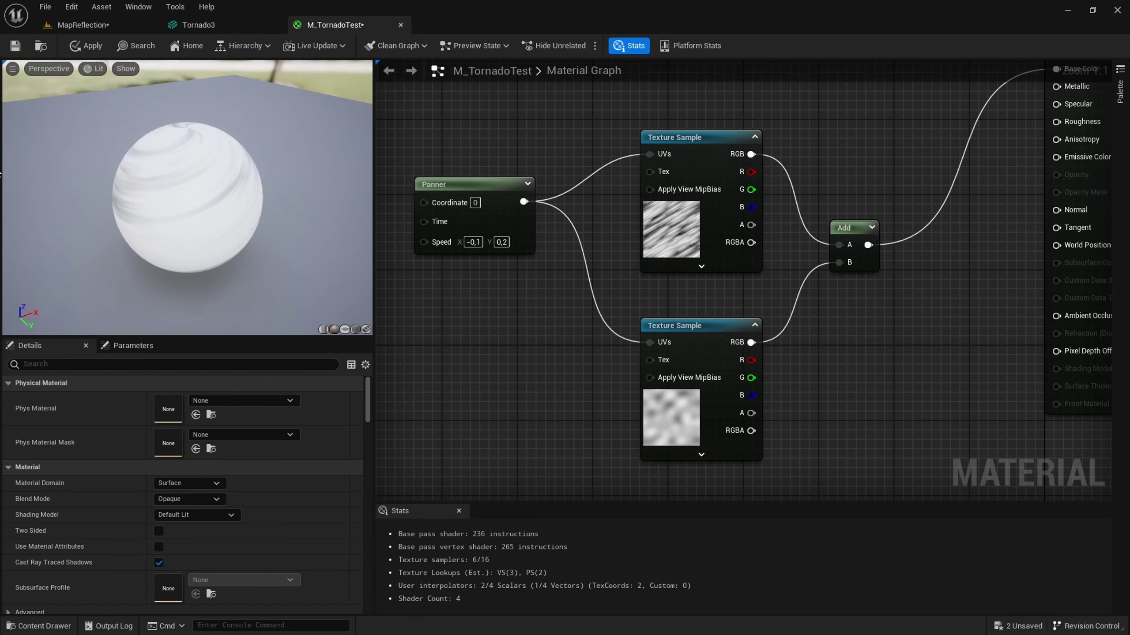
{"action": "left_click", "coordinate": [13, 69]}
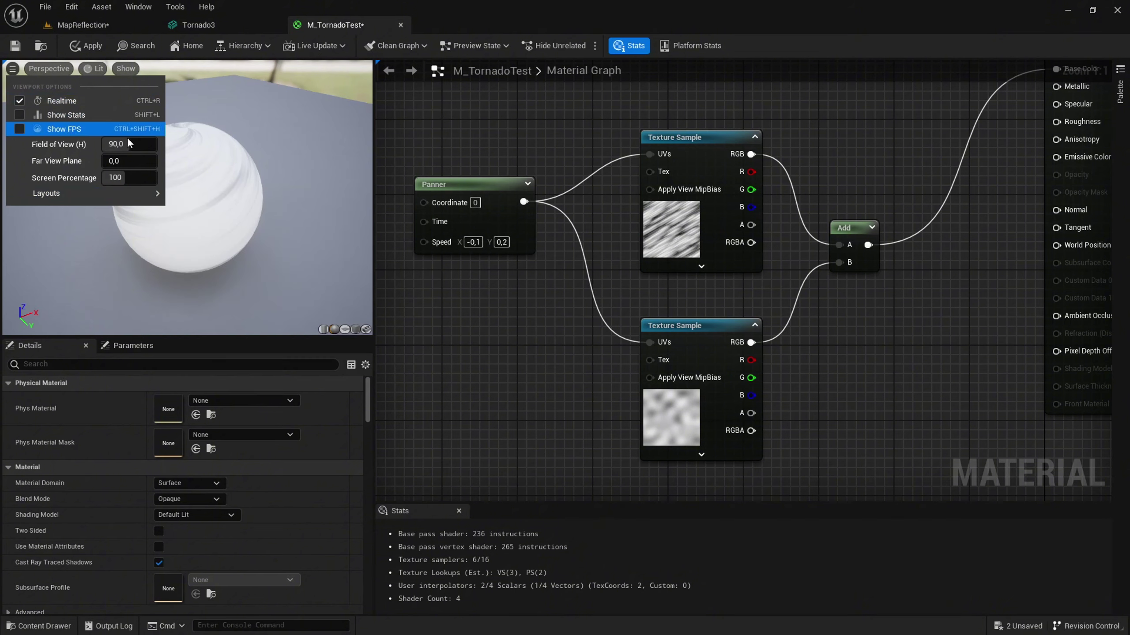
{"action": "left_click", "coordinate": [225, 145]}
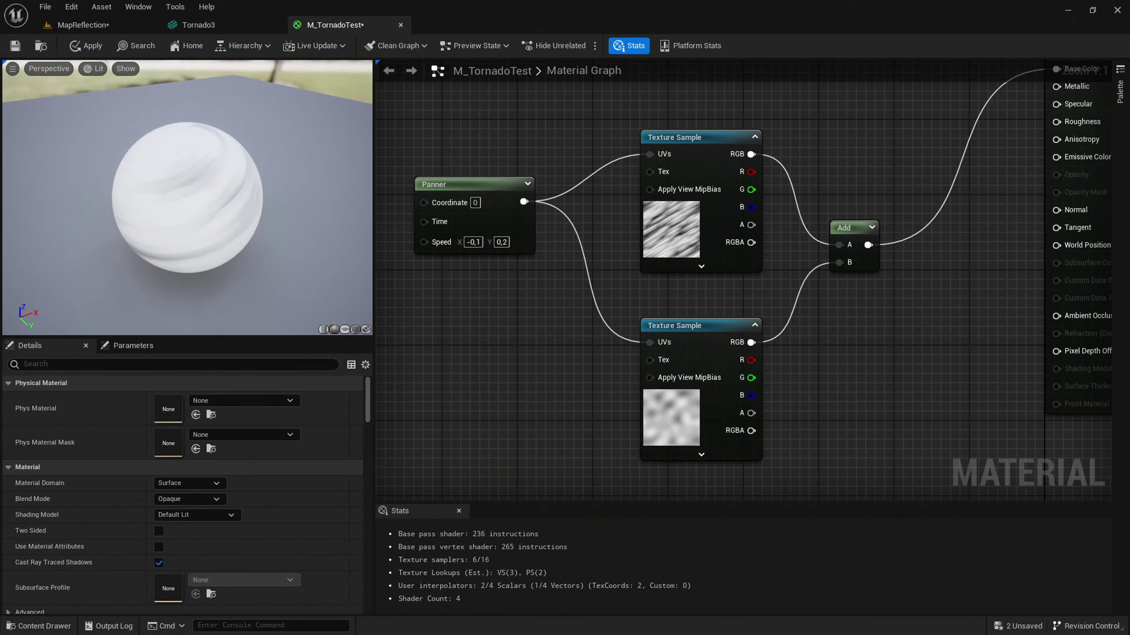
{"action": "right_click_drag", "start_coordinate": [864, 372], "coordinate": [644, 316]}
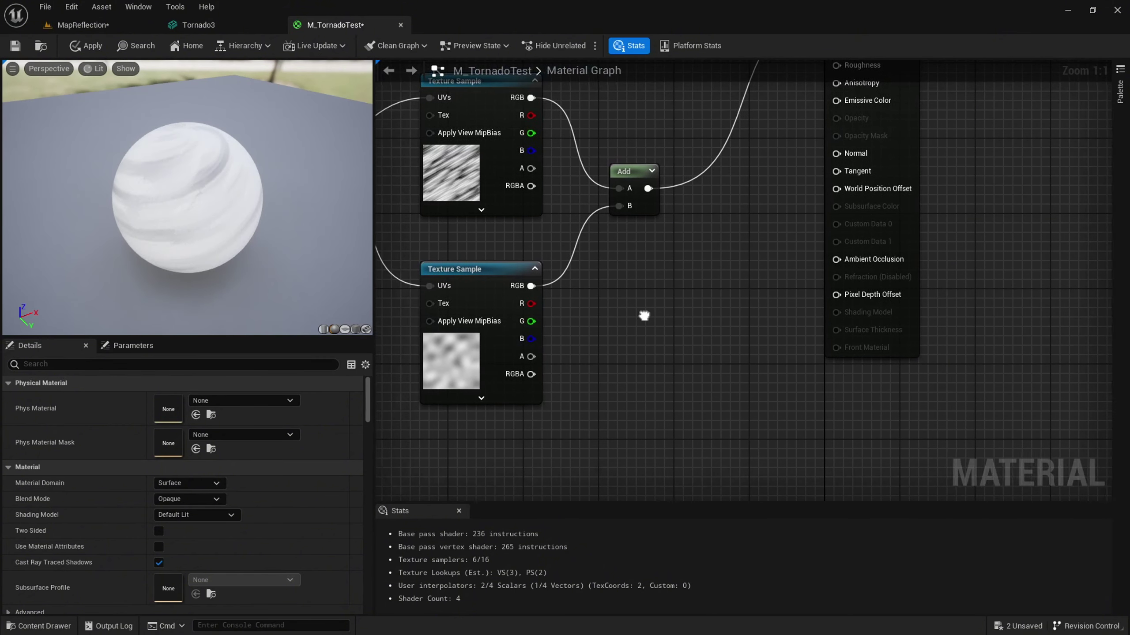
Step: Connect the Add node's output to Emissive Color as well
{"action": "scroll", "coordinate": [669, 257], "scroll_direction": "down", "scroll_amount": 1}
{"action": "mouse_move", "coordinate": [597, 267]}
{"action": "right_mouse_down"}
{"action": "mouse_move", "coordinate": [669, 257]}
{"action": "mouse_move", "coordinate": [747, 309]}
{"action": "right_mouse_up"}
{"action": "left_click_drag", "start_coordinate": [776, 232], "coordinate": [942, 156]}
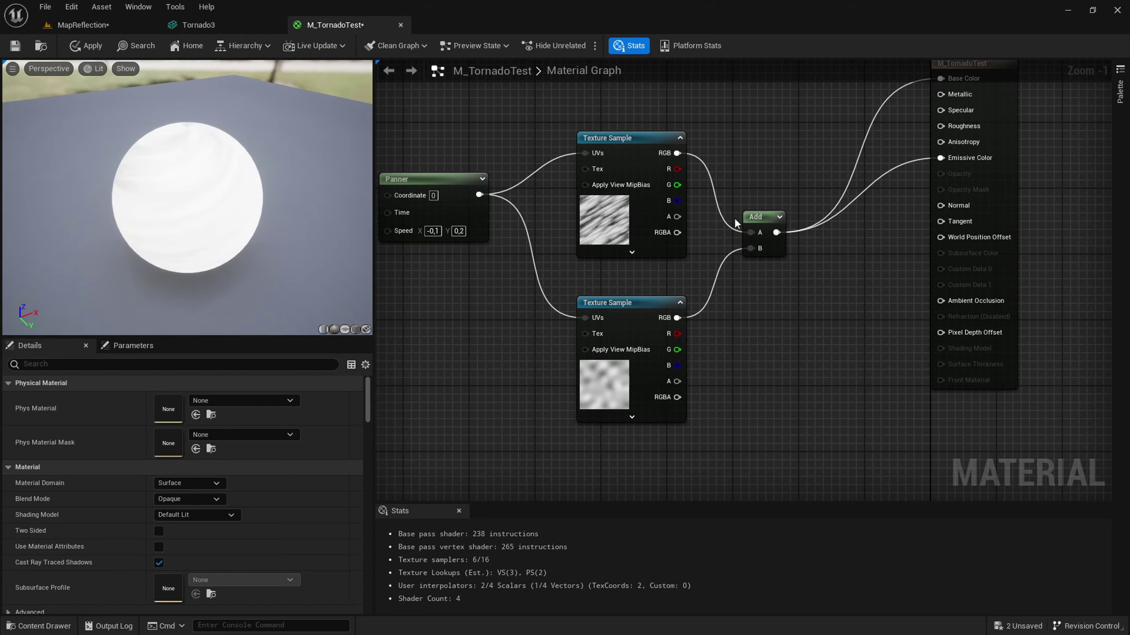
Step: Raise the Panner speed to X -10 and Y 10
{"action": "right_click_drag", "start_coordinate": [529, 287], "coordinate": [556, 285]}
{"action": "left_click", "coordinate": [459, 229]}
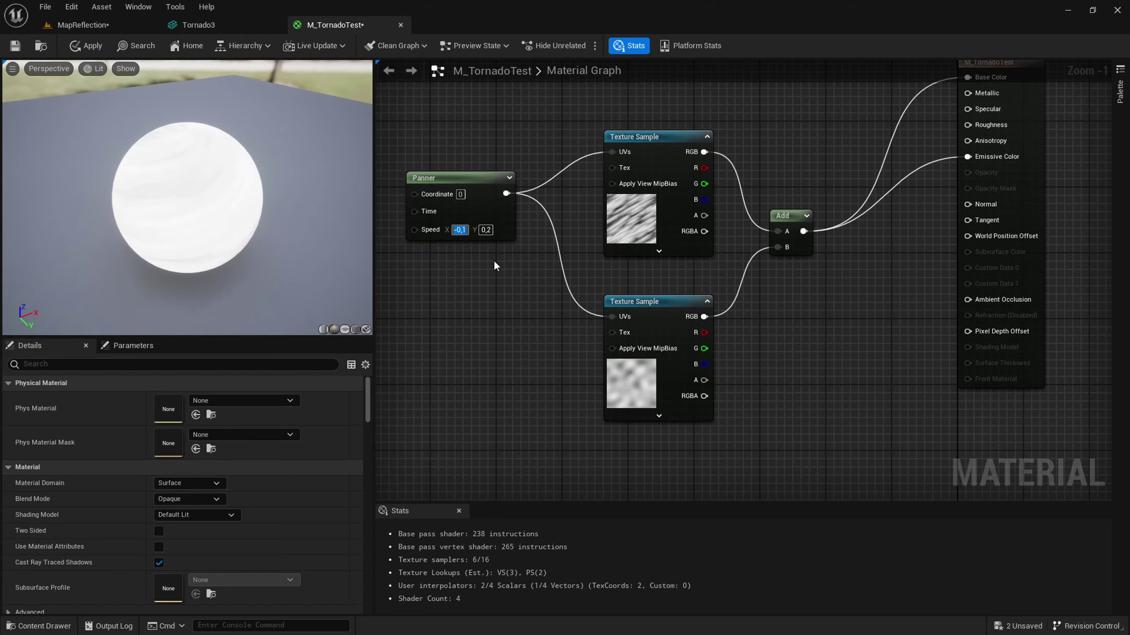
{"action": "type", "text": "1"}
{"action": "key", "text": "Return"}
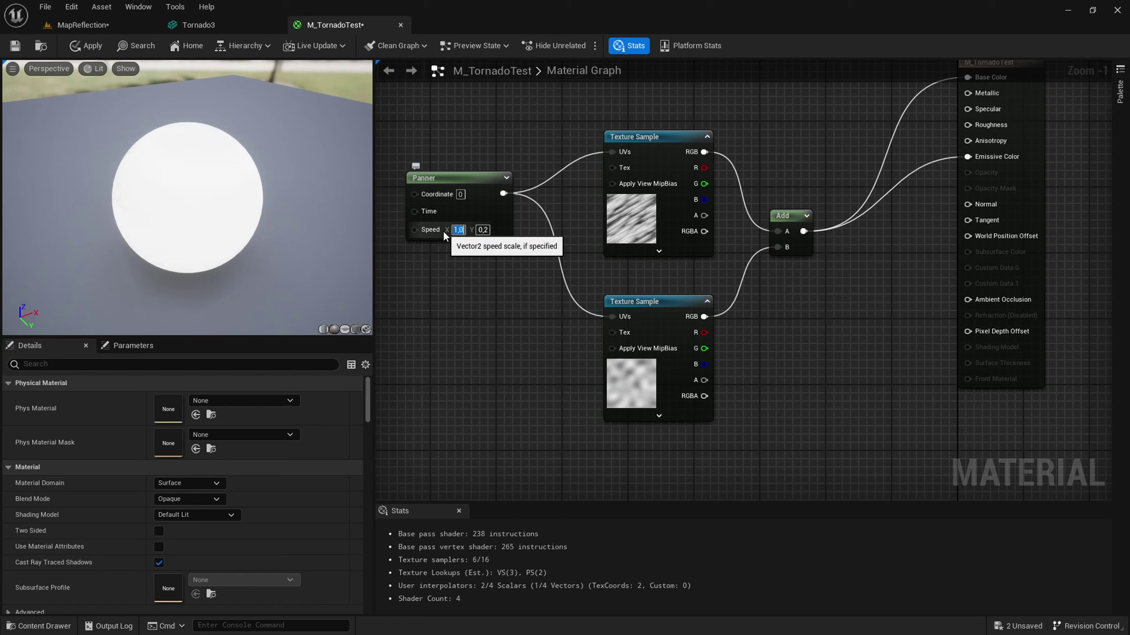
{"action": "type", "text": "-10"}
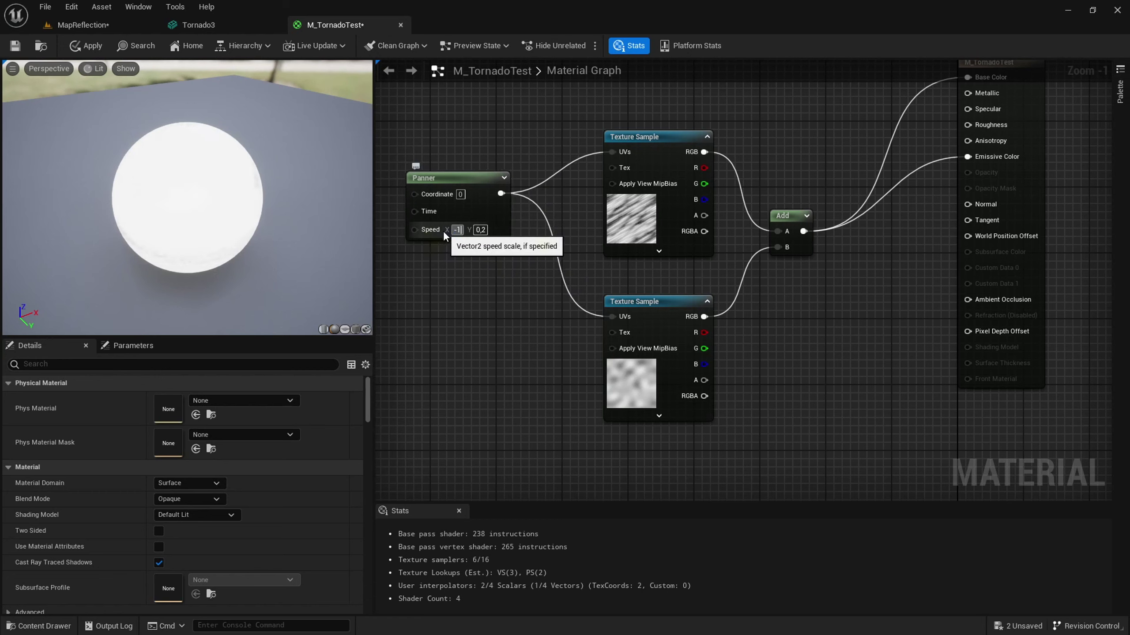
{"action": "key", "text": "Return"}
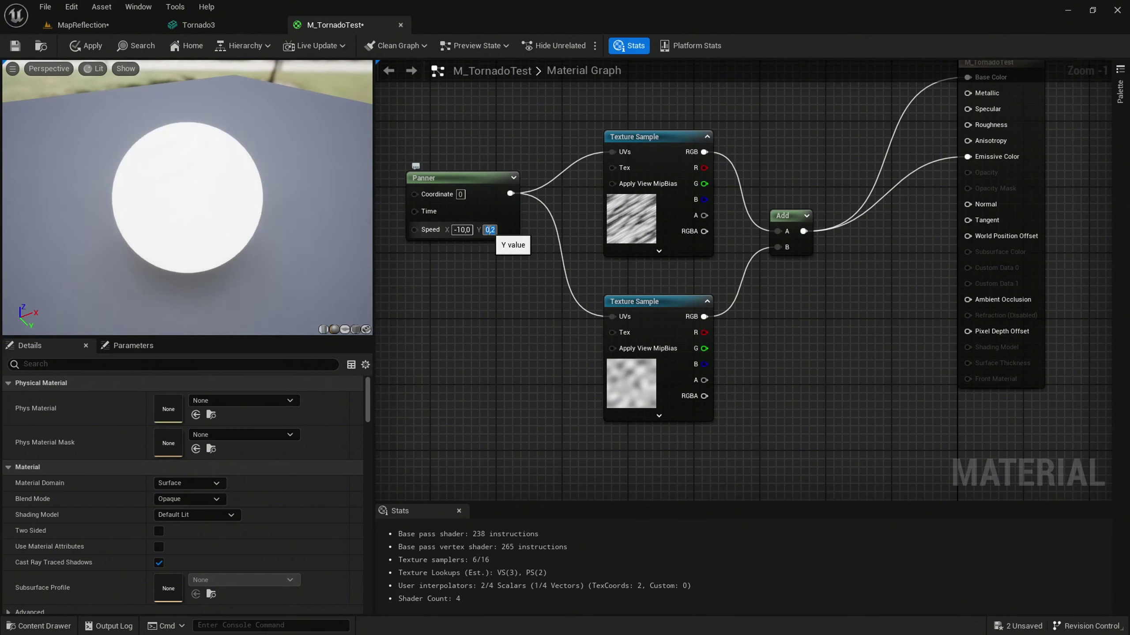
{"action": "type", "text": "10"}
{"action": "key", "text": "Return"}
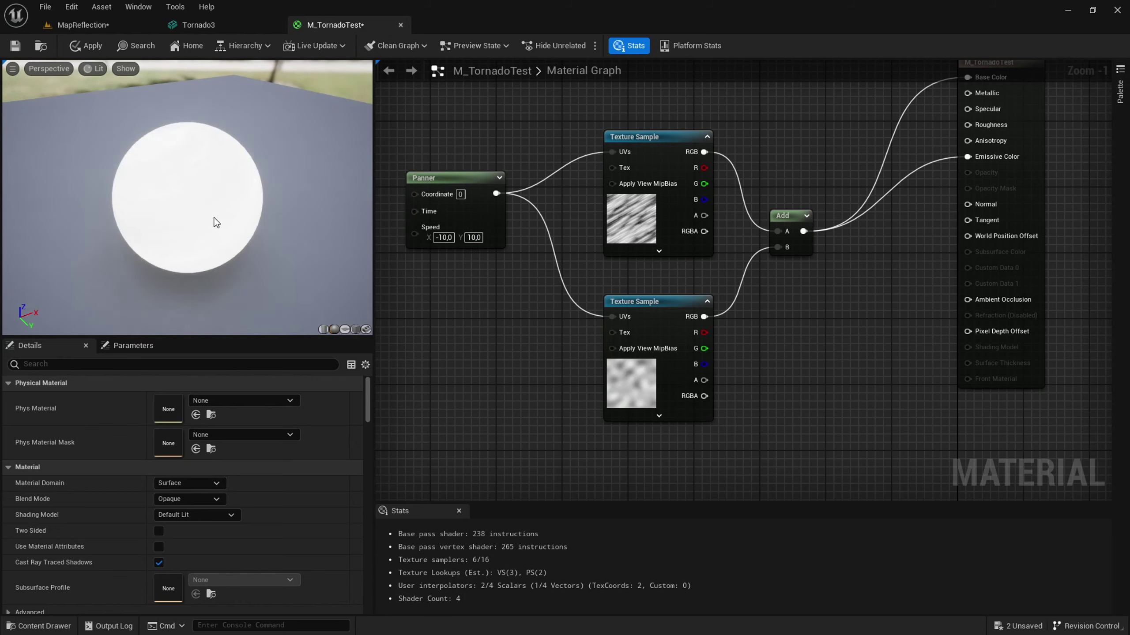
Step: Change the Panner speed to X -1 and Y 1
{"action": "mouse_move", "coordinate": [215, 222]}
{"action": "right_mouse_down"}
{"action": "mouse_move", "coordinate": [216, 169]}
{"action": "mouse_move", "coordinate": [215, 223]}
{"action": "right_mouse_up"}
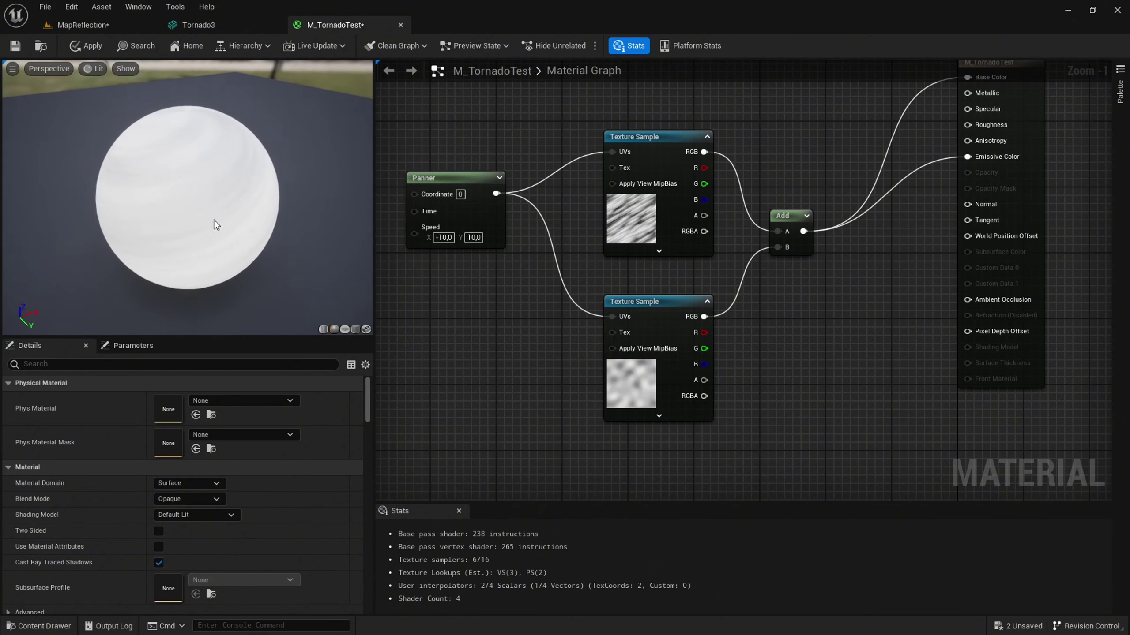
{"action": "right_click_drag", "start_coordinate": [500, 314], "coordinate": [534, 288]}
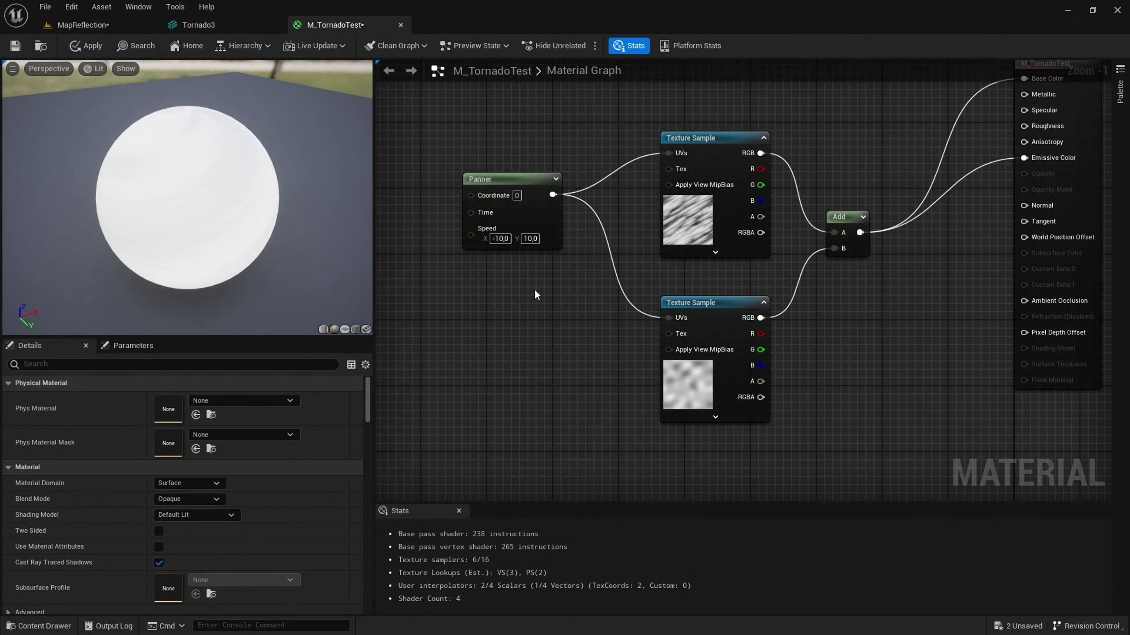
{"action": "left_click", "coordinate": [501, 240]}
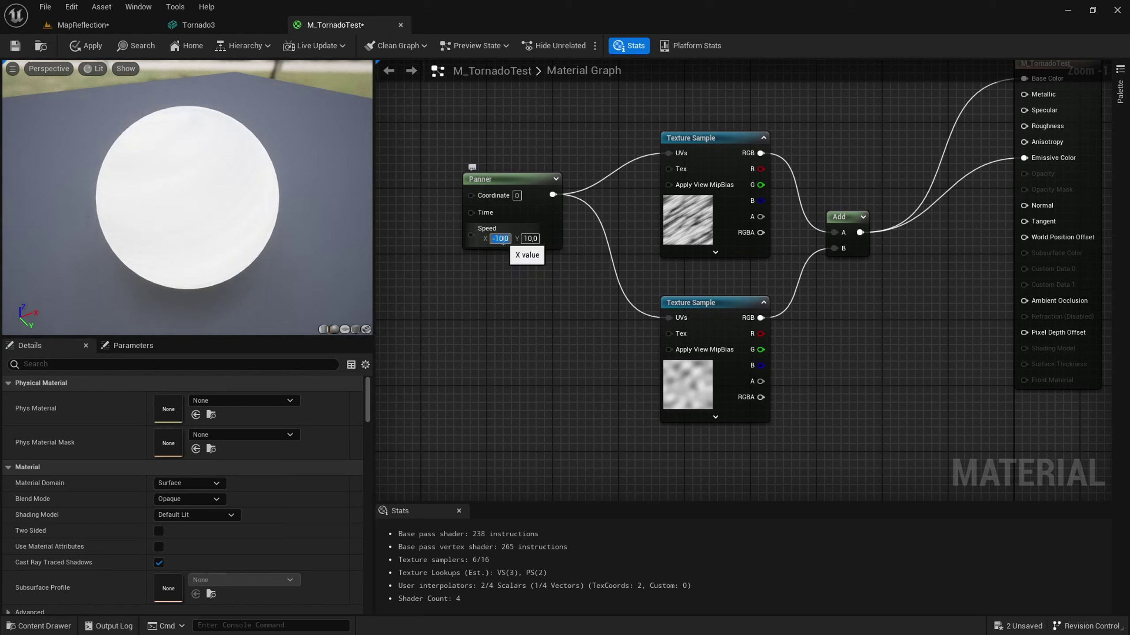
{"action": "type", "text": "-1"}
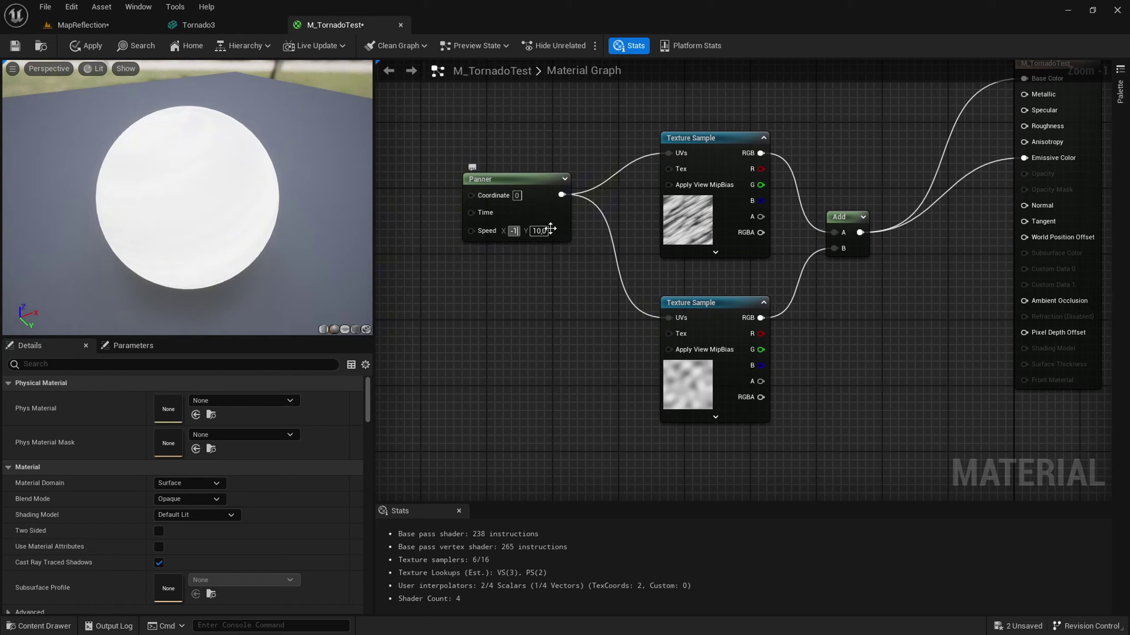
{"action": "left_click", "coordinate": [539, 230]}
{"action": "type", "text": "1"}
{"action": "key", "text": "Return"}
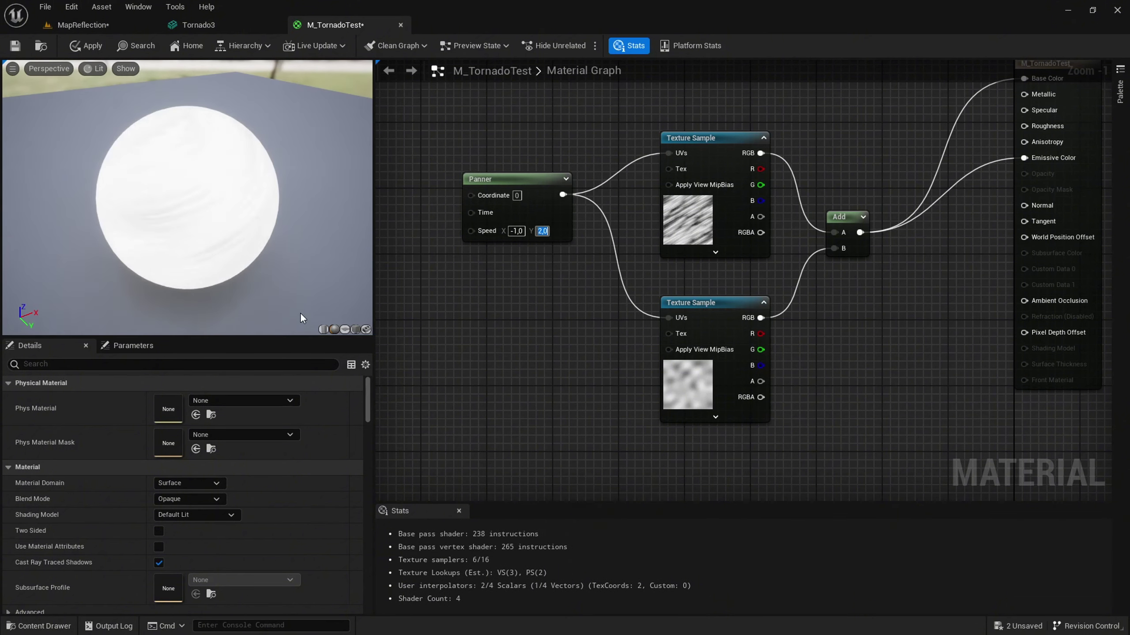
{"action": "left_click", "coordinate": [539, 231]}
{"action": "type", "text": "1"}
{"action": "key", "text": "Return"}
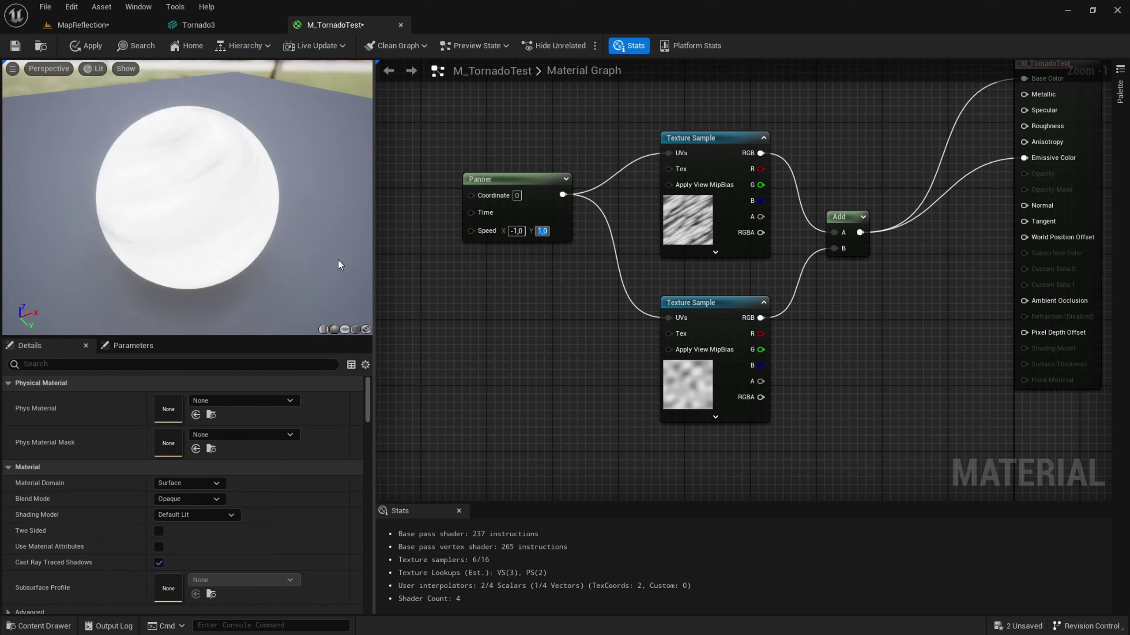
Step: Break the Add node's link to Emissive Color, leaving only Base Color fed
{"action": "scroll", "coordinate": [308, 234], "scroll_direction": "down", "scroll_amount": 3}
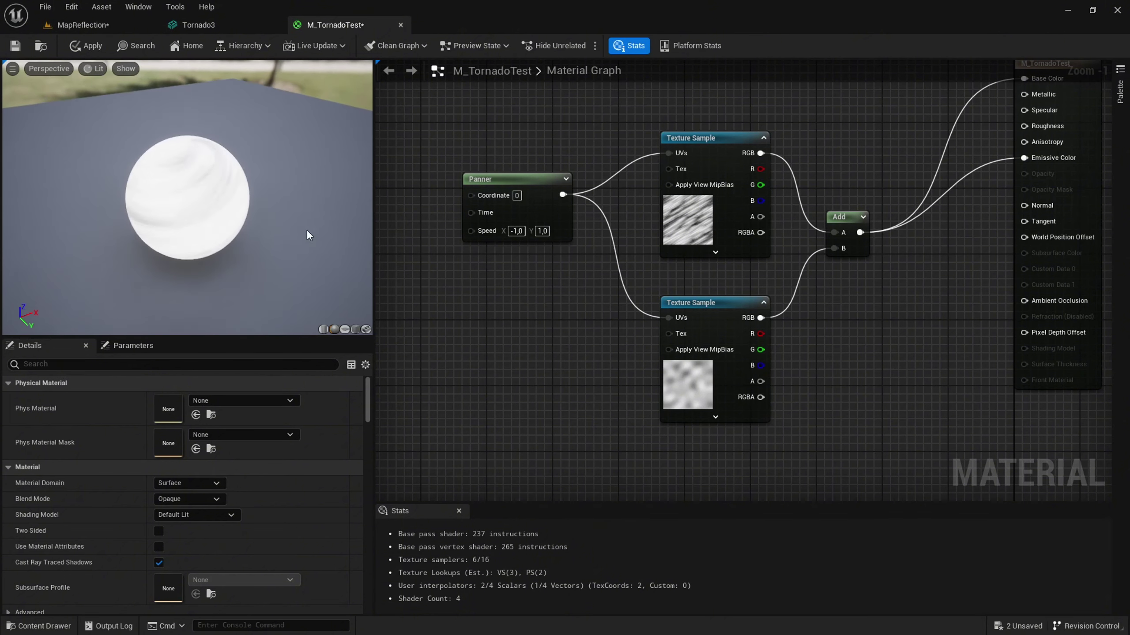
{"action": "right_click_drag", "start_coordinate": [1001, 329], "coordinate": [879, 327]}
{"action": "left_click", "coordinate": [902, 157], "text": "alt"}
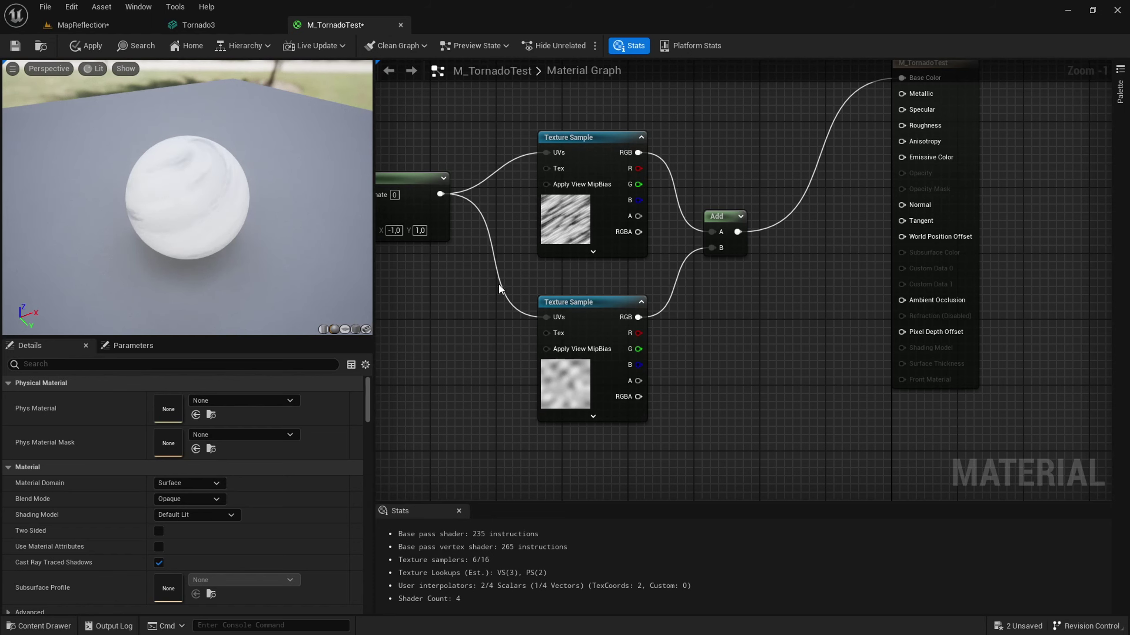
Step: Move the Add node up beside Base Color and break its link to Base Color
{"action": "right_click_drag", "start_coordinate": [751, 360], "coordinate": [698, 356]}
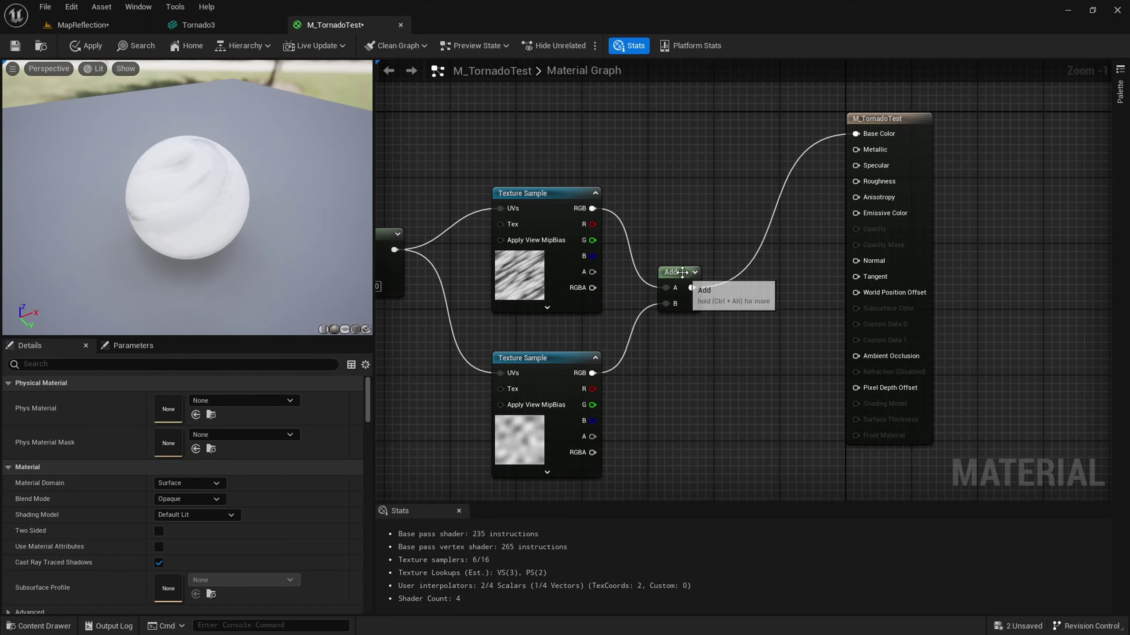
{"action": "left_click_drag", "start_coordinate": [661, 299], "coordinate": [674, 171]}
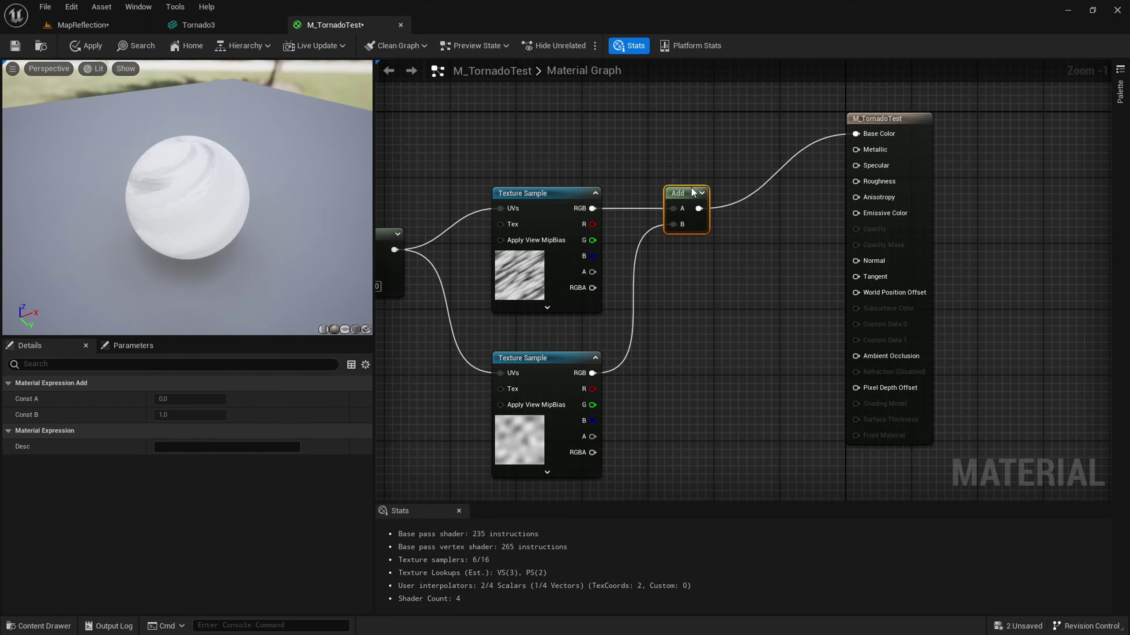
{"action": "left_click", "coordinate": [759, 152], "text": "alt"}
Step: Add a Subtract node to the graph through the node search
{"action": "right_click_drag", "start_coordinate": [696, 280], "coordinate": [701, 280]}
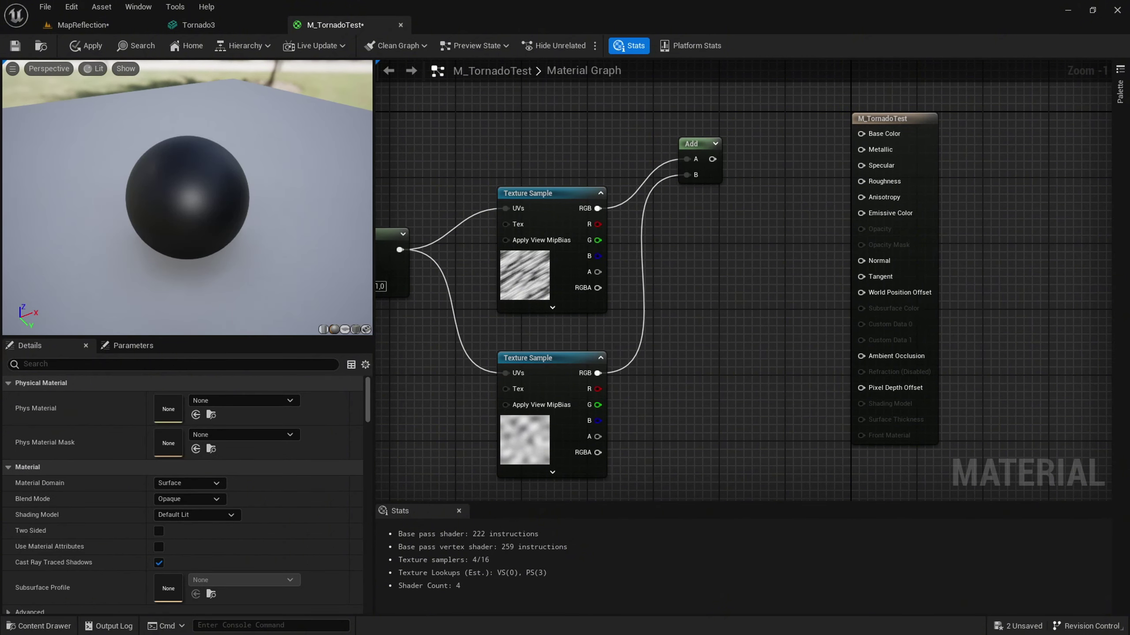
{"action": "right_click", "coordinate": [724, 347]}
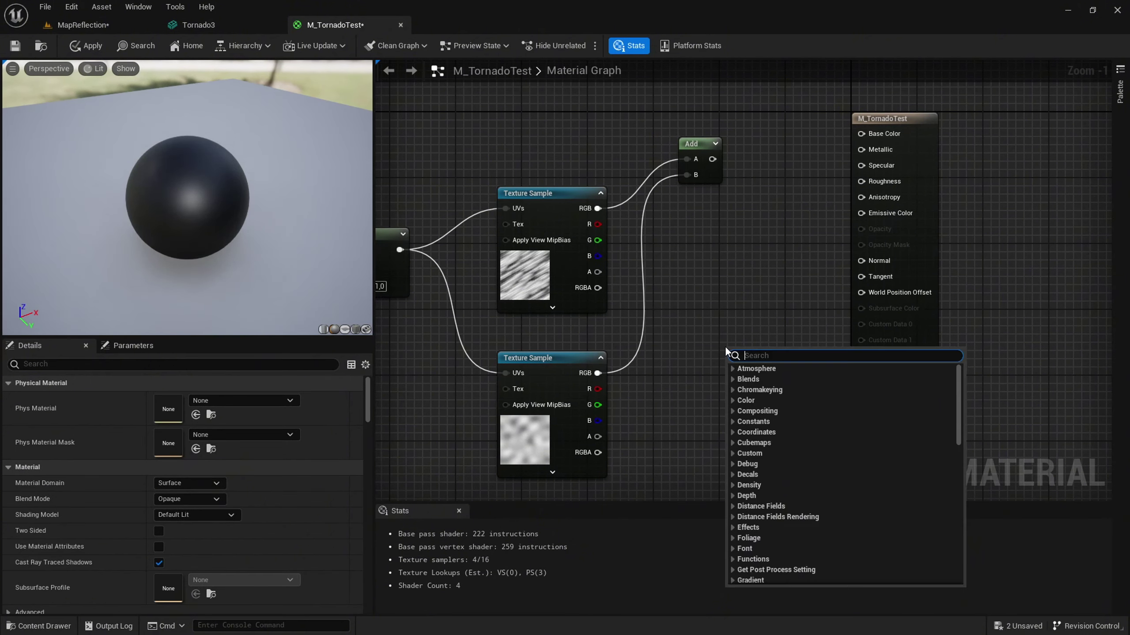
{"action": "type", "text": "res"}
{"action": "key", "text": "BackSpace"}
{"action": "key", "text": "BackSpace"}
{"action": "key", "text": "BackSpace"}
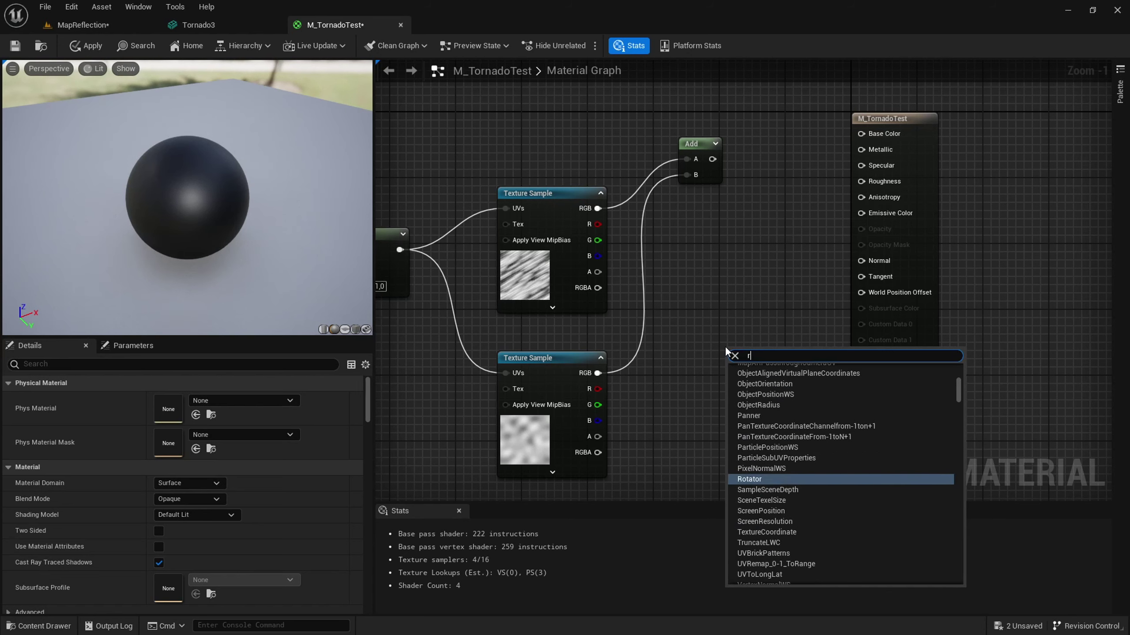
{"action": "type", "text": "subs"}
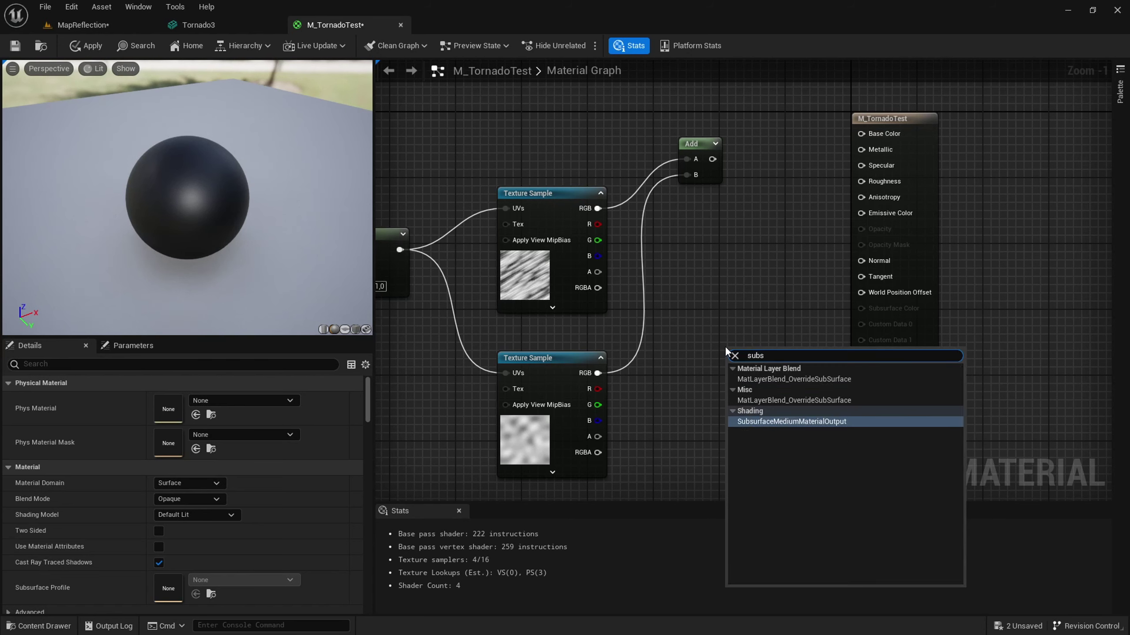
{"action": "key", "text": "BackSpace"}
{"action": "key", "text": "BackSpace"}
{"action": "key", "text": "BackSpace"}
{"action": "key", "text": "BackSpace"}
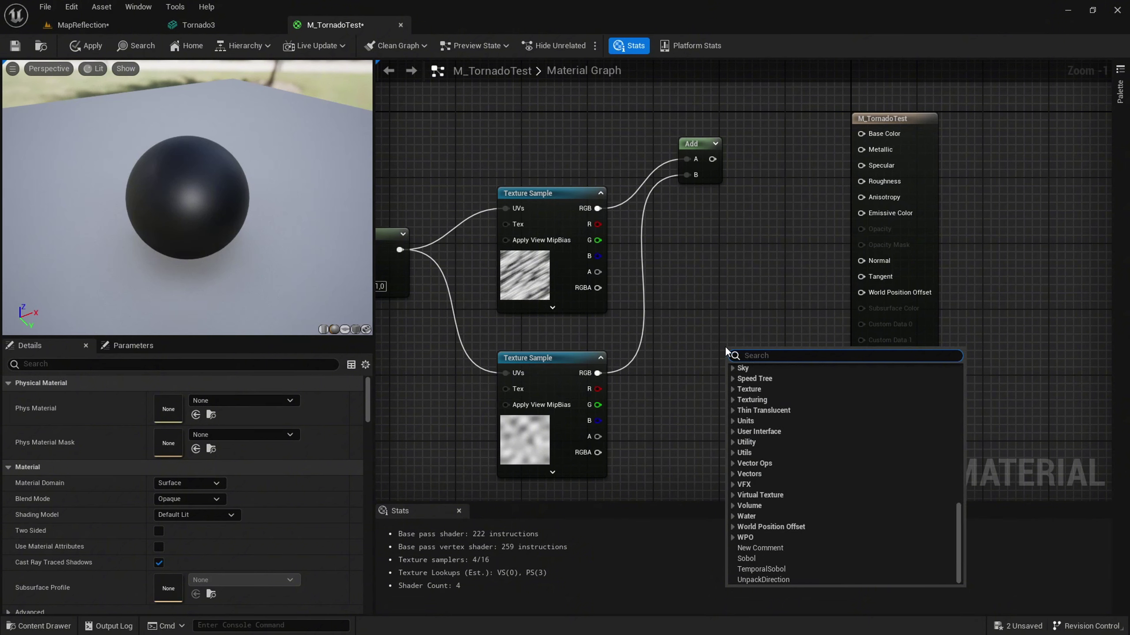
{"action": "type", "text": "-"}
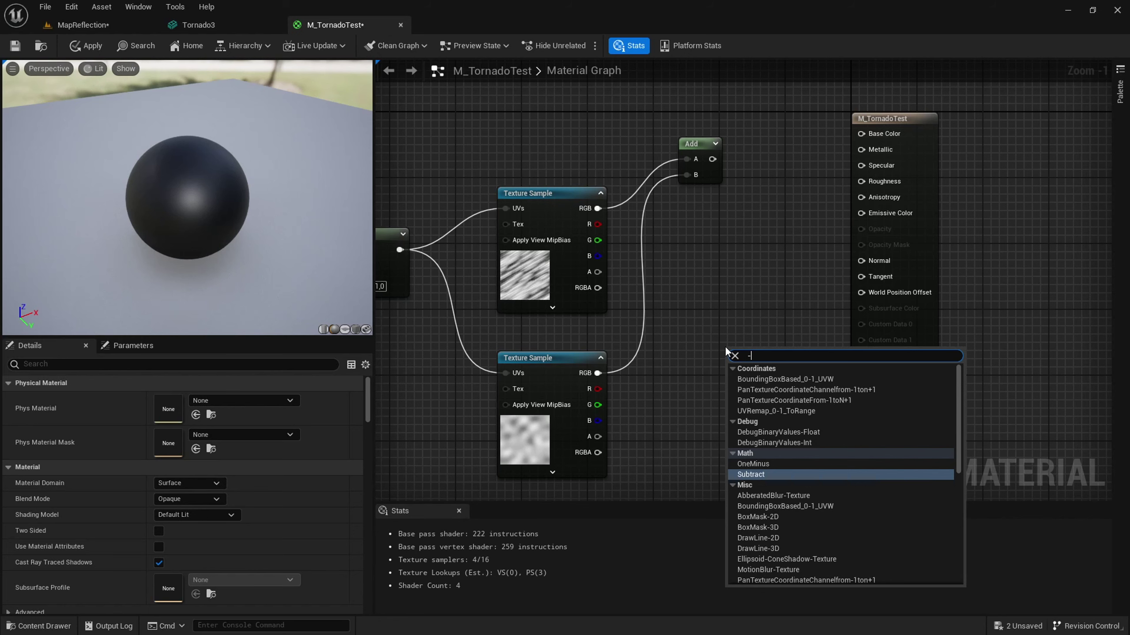
{"action": "key", "text": "Return"}
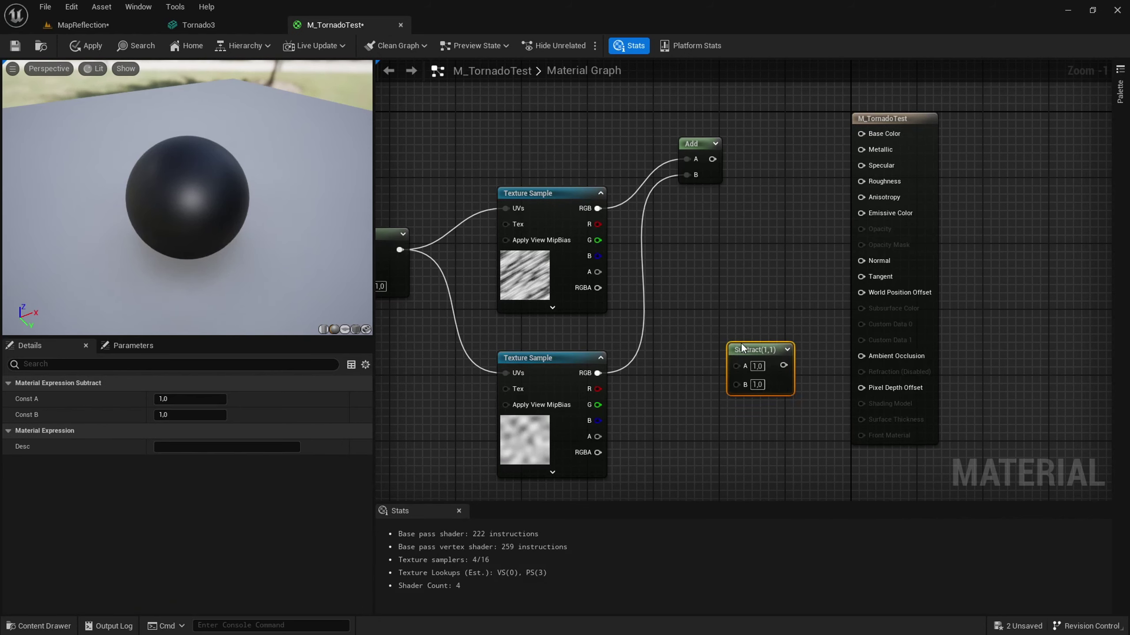
Step: Wire the upper texture into Subtract A, the lower into B, and Subtract into Base Color
{"action": "left_click_drag", "start_coordinate": [746, 356], "coordinate": [699, 232]}
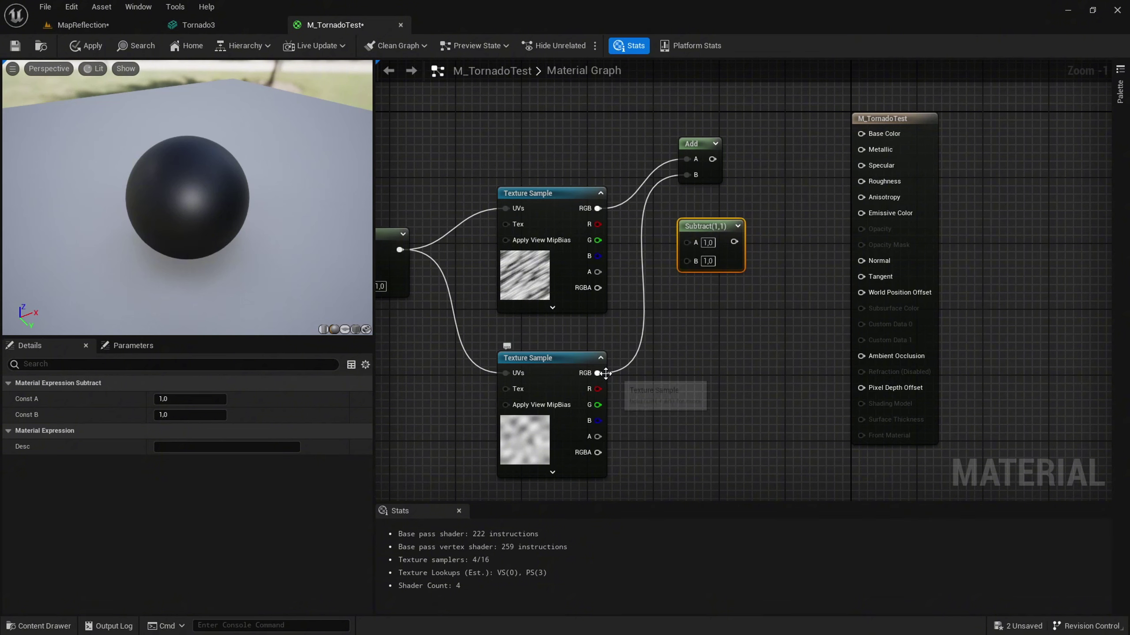
{"action": "mouse_move", "coordinate": [597, 208]}
{"action": "left_mouse_down"}
{"action": "mouse_move", "coordinate": [659, 250]}
{"action": "mouse_move", "coordinate": [686, 242]}
{"action": "left_mouse_up"}
{"action": "left_click_drag", "start_coordinate": [598, 373], "coordinate": [686, 258]}
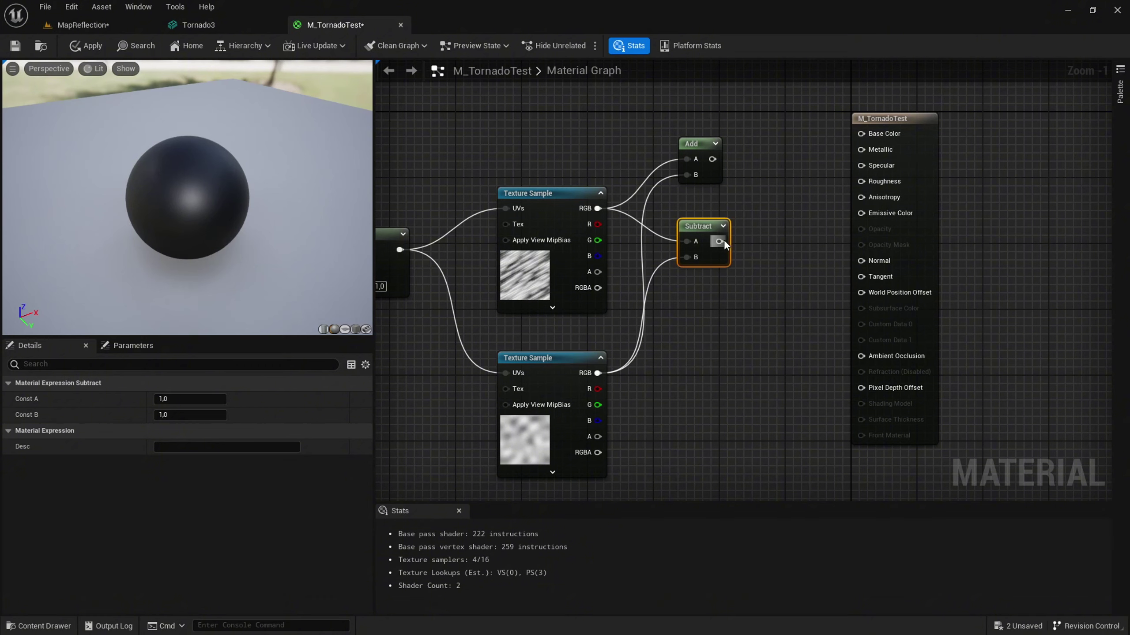
{"action": "left_click_drag", "start_coordinate": [723, 243], "coordinate": [864, 135]}
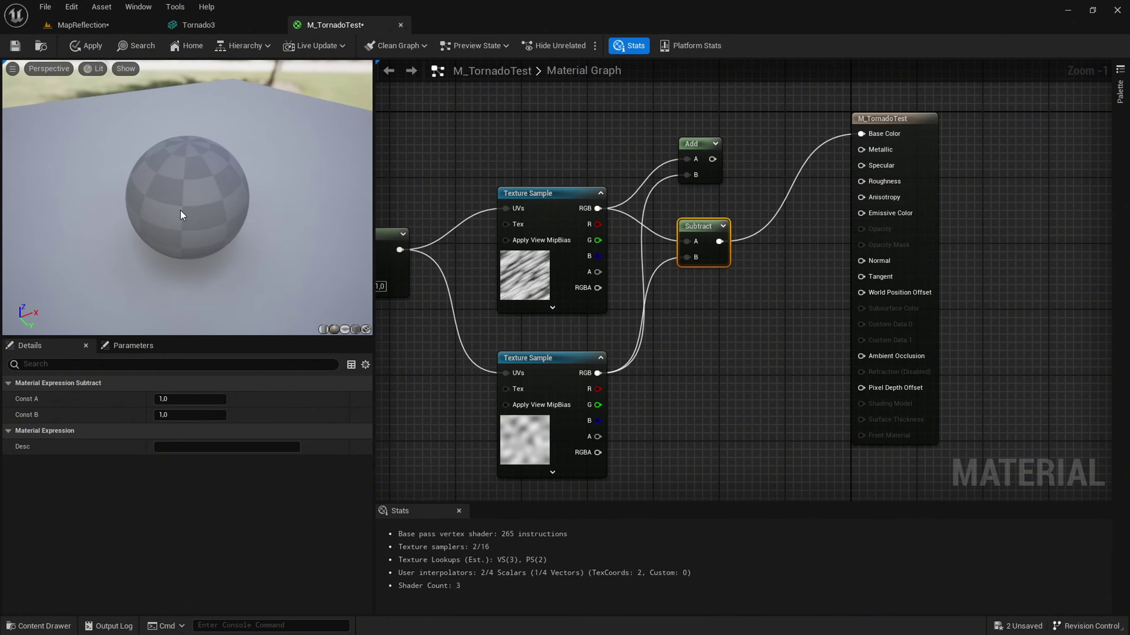
{"action": "right_click_drag", "start_coordinate": [185, 217], "coordinate": [185, 216]}
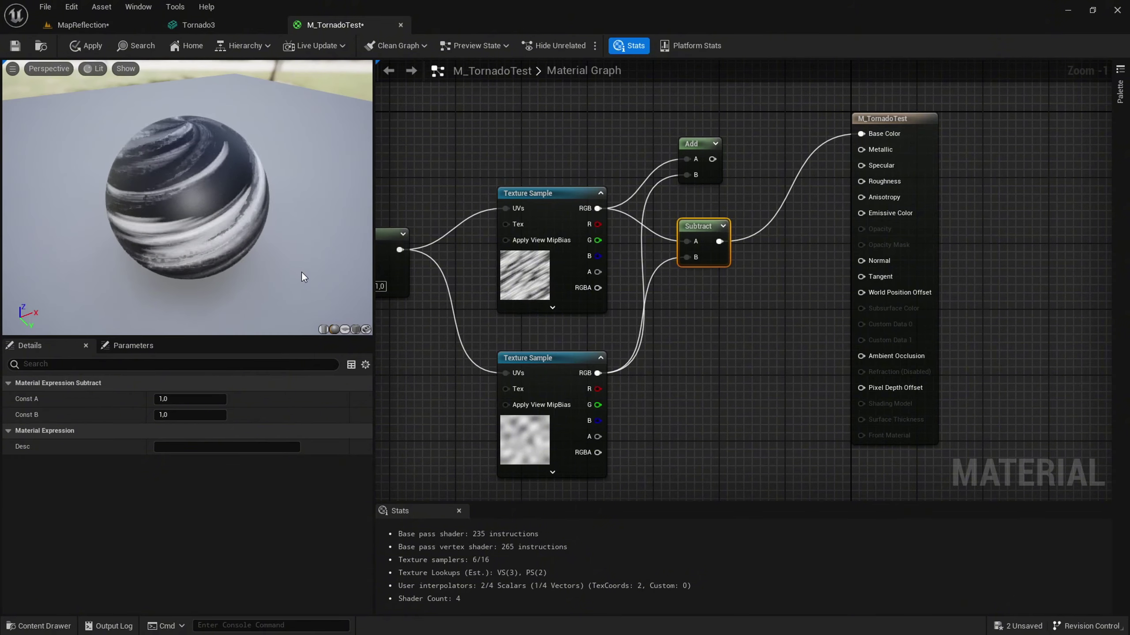
{"action": "right_click_drag", "start_coordinate": [196, 244], "coordinate": [195, 236]}
{"action": "left_click_drag", "start_coordinate": [196, 236], "coordinate": [196, 209]}
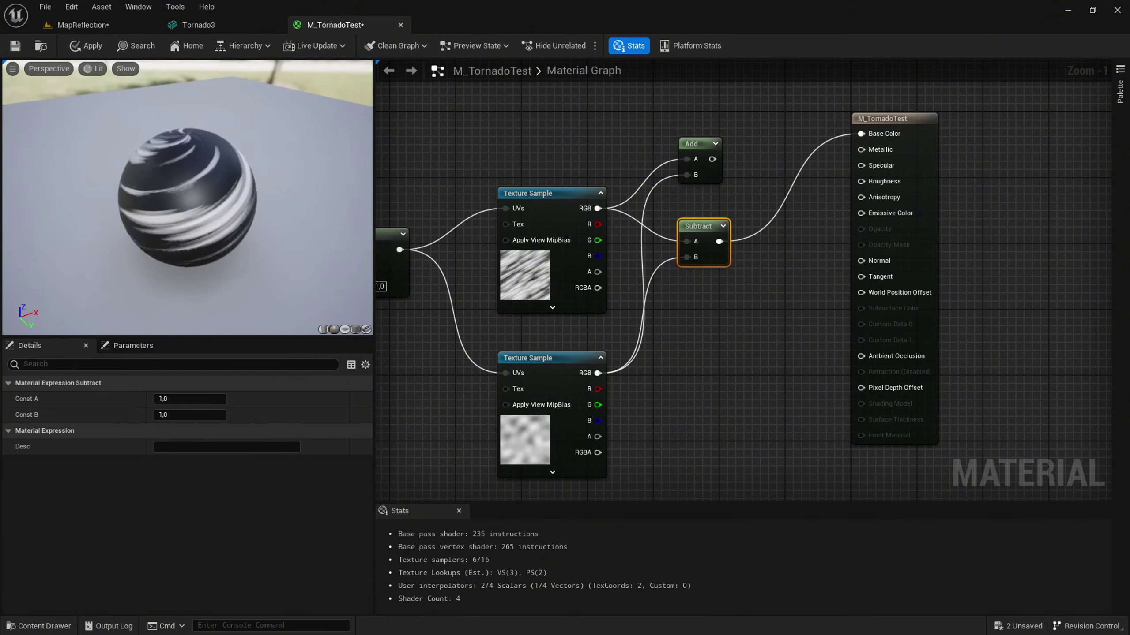
{"action": "left_click_drag", "start_coordinate": [271, 240], "coordinate": [271, 267]}
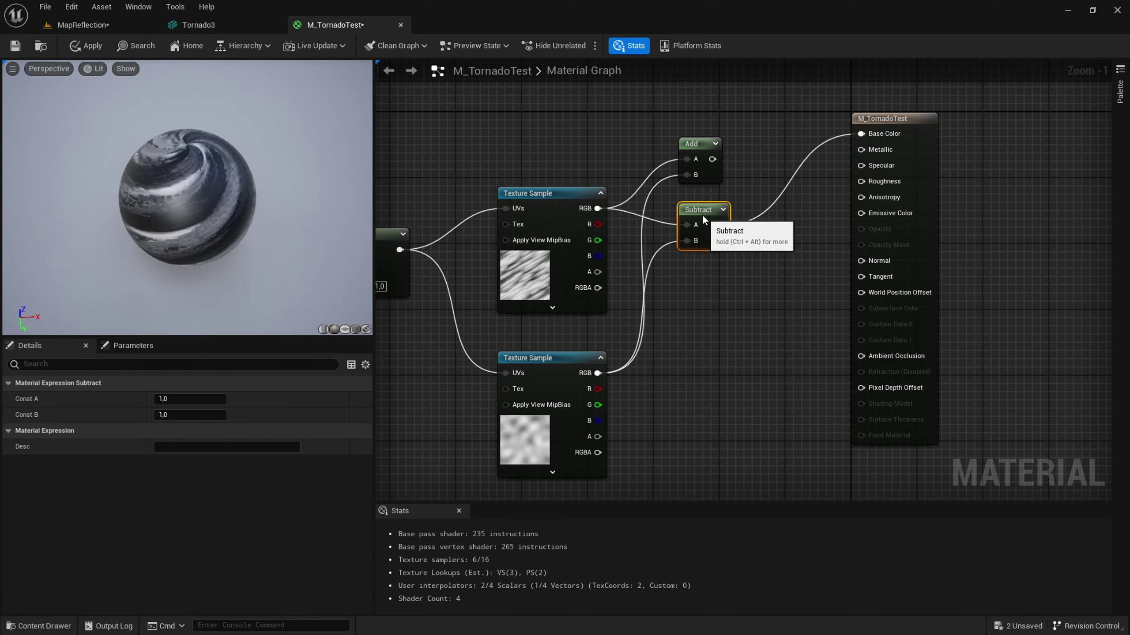
Step: Reframe the graph and move the two Texture Sample nodes closer together
{"action": "mouse_move", "coordinate": [708, 300]}
{"action": "right_mouse_down"}
{"action": "mouse_move", "coordinate": [762, 276]}
{"action": "mouse_move", "coordinate": [719, 258]}
{"action": "right_mouse_up"}
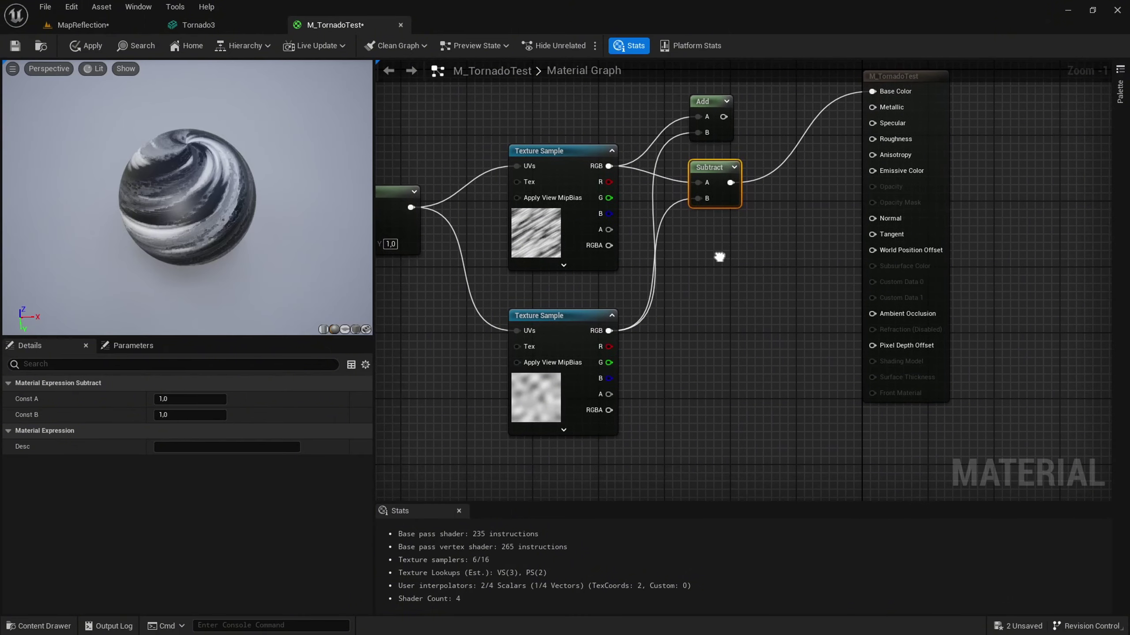
{"action": "left_click_drag", "start_coordinate": [543, 317], "coordinate": [534, 309]}
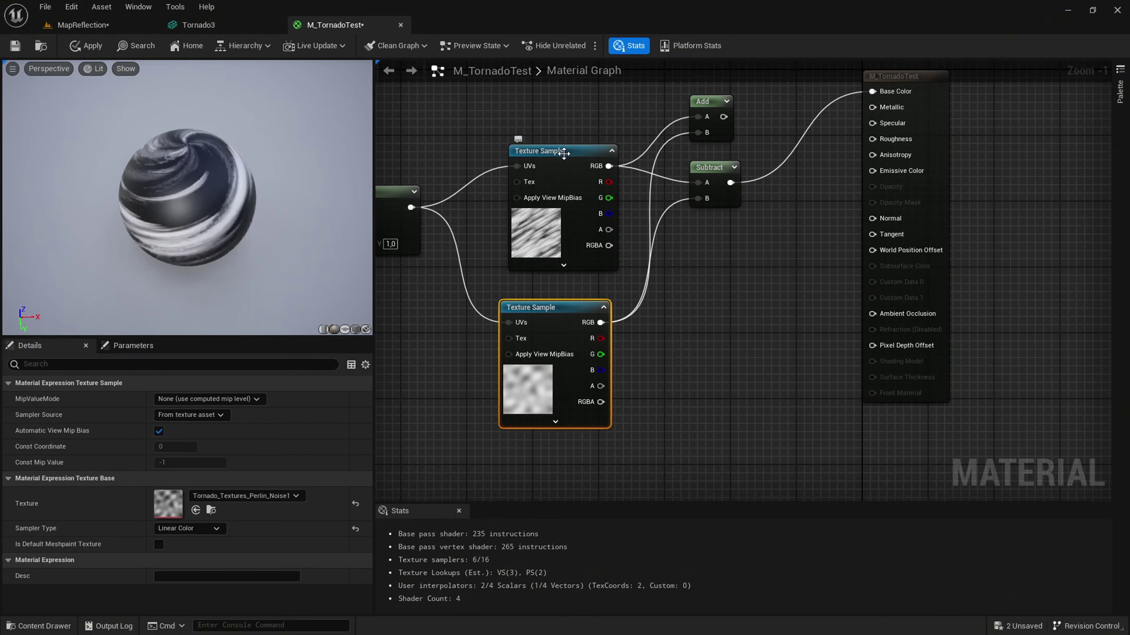
{"action": "left_click_drag", "start_coordinate": [570, 177], "coordinate": [562, 194]}
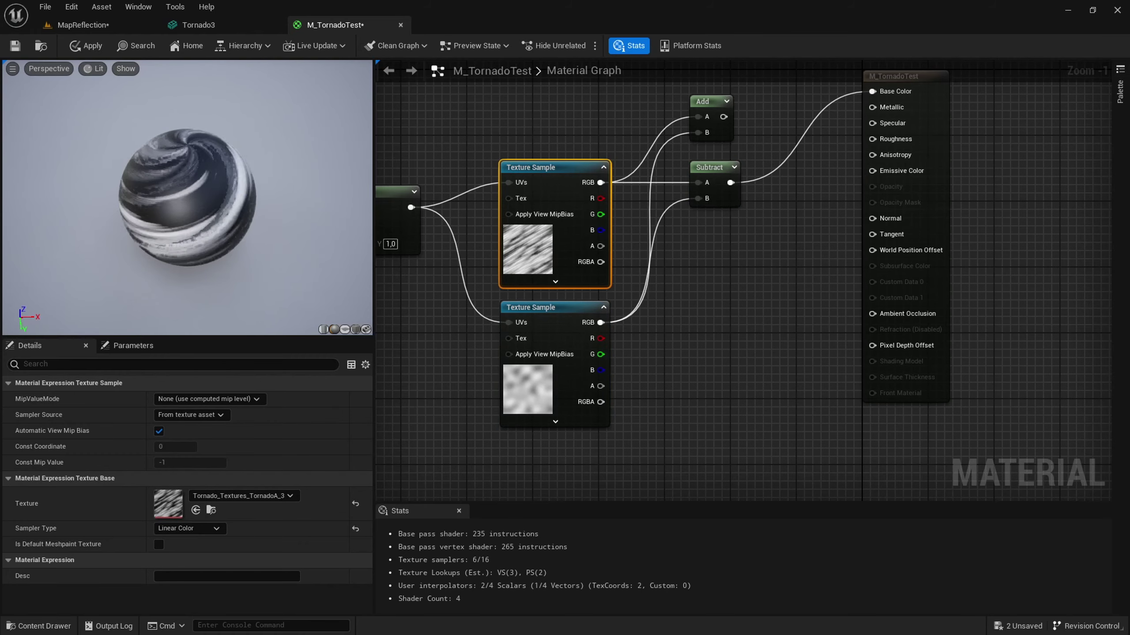
Step: Try Panner speeds of X -5, then X 1 with Y 10
{"action": "right_click_drag", "start_coordinate": [459, 332], "coordinate": [645, 328]}
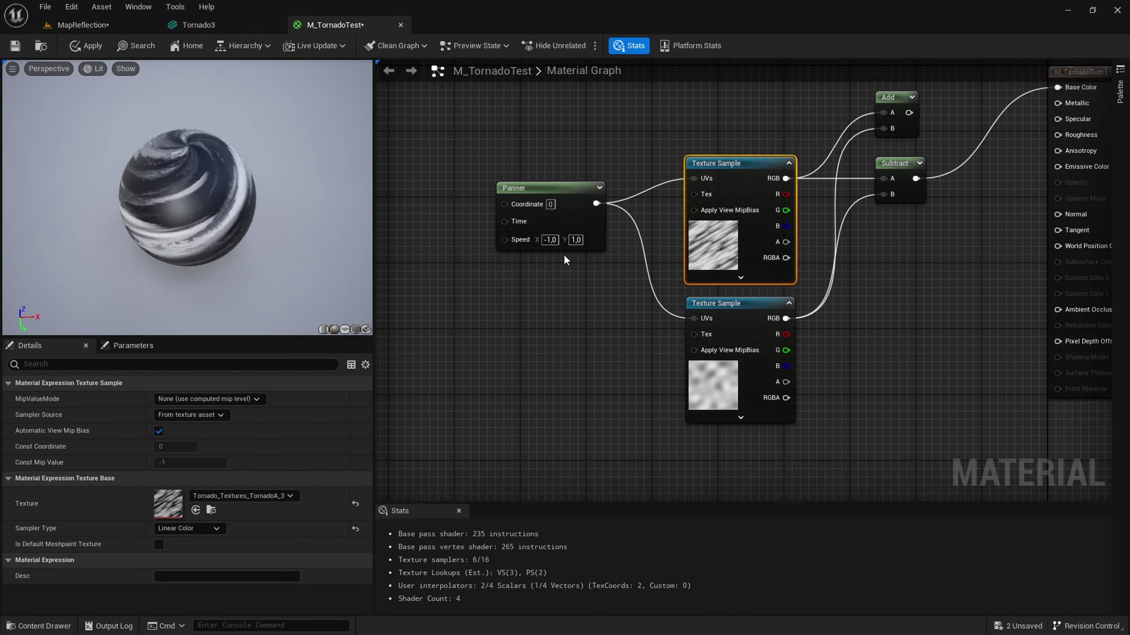
{"action": "left_click", "coordinate": [550, 240]}
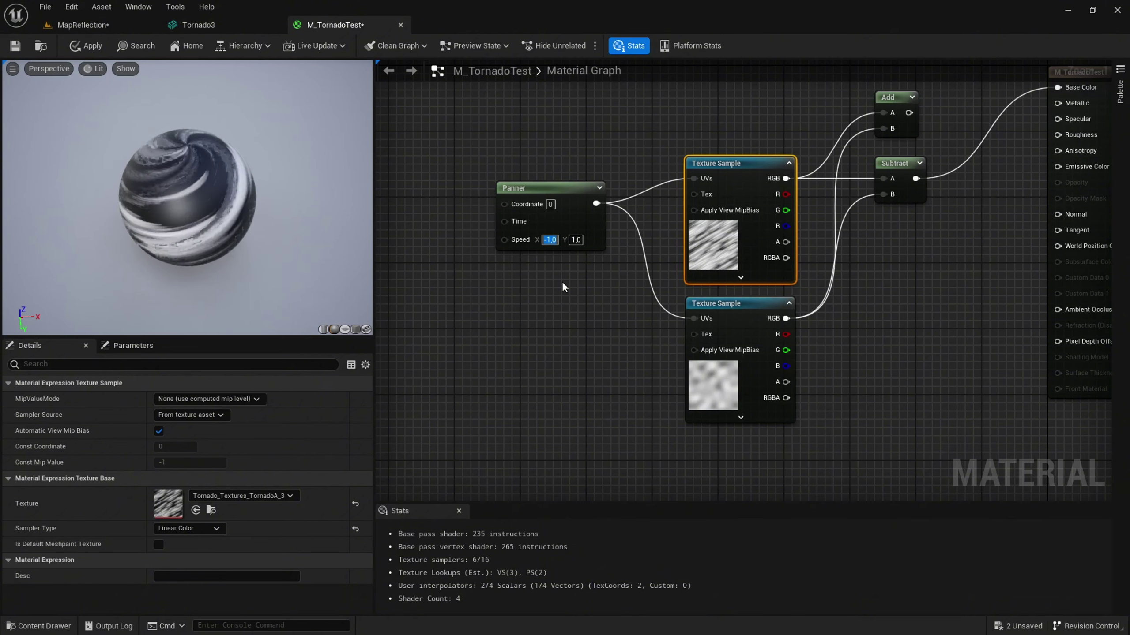
{"action": "type", "text": "-5"}
{"action": "key", "text": "Return"}
{"action": "key", "text": "Return"}
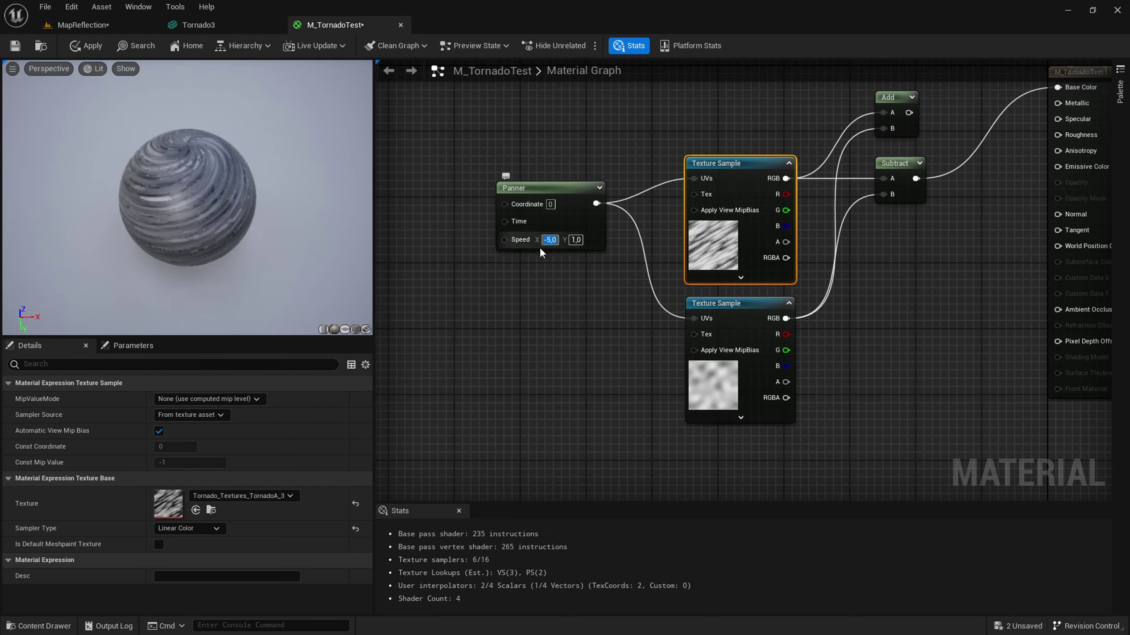
{"action": "type", "text": "1"}
{"action": "key", "text": "Return"}
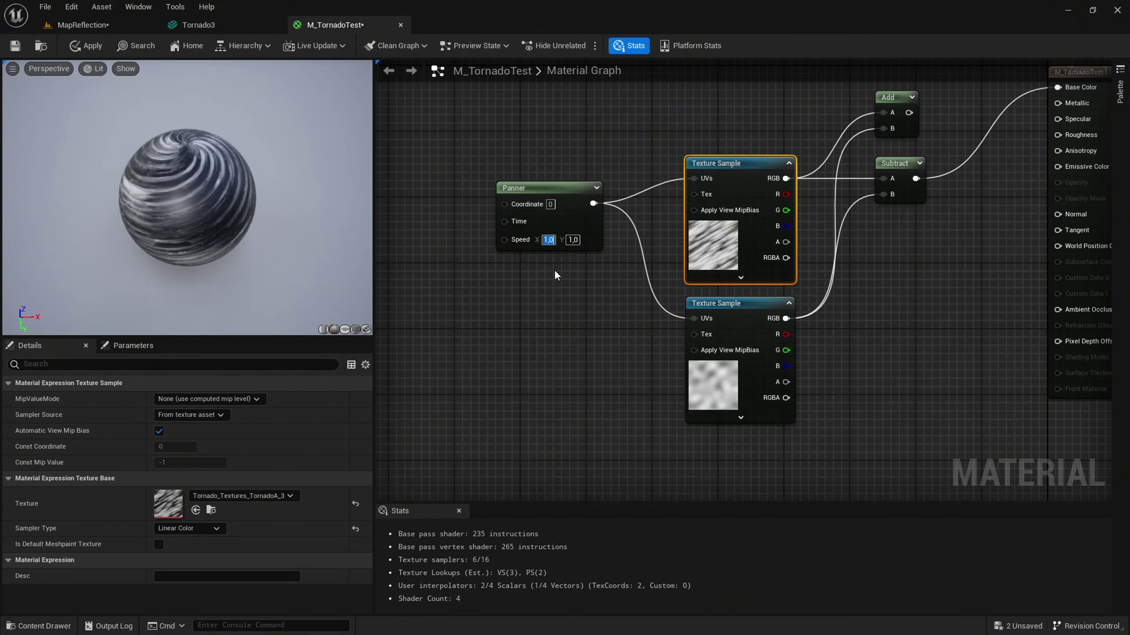
{"action": "left_click", "coordinate": [572, 240]}
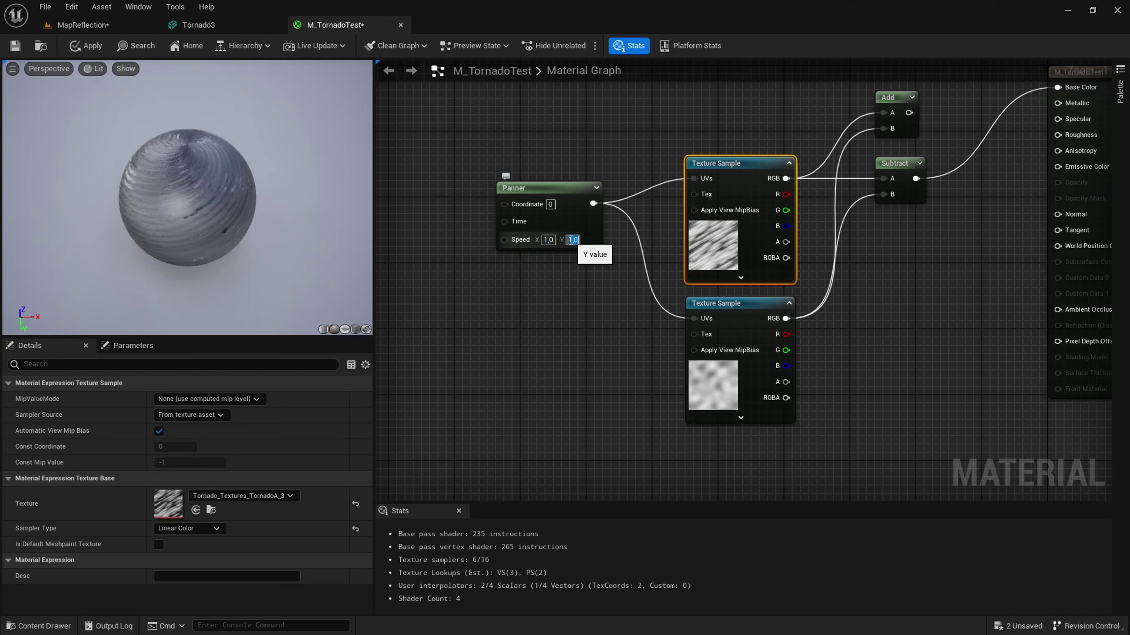
{"action": "type", "text": "10"}
{"action": "key", "text": "Return"}
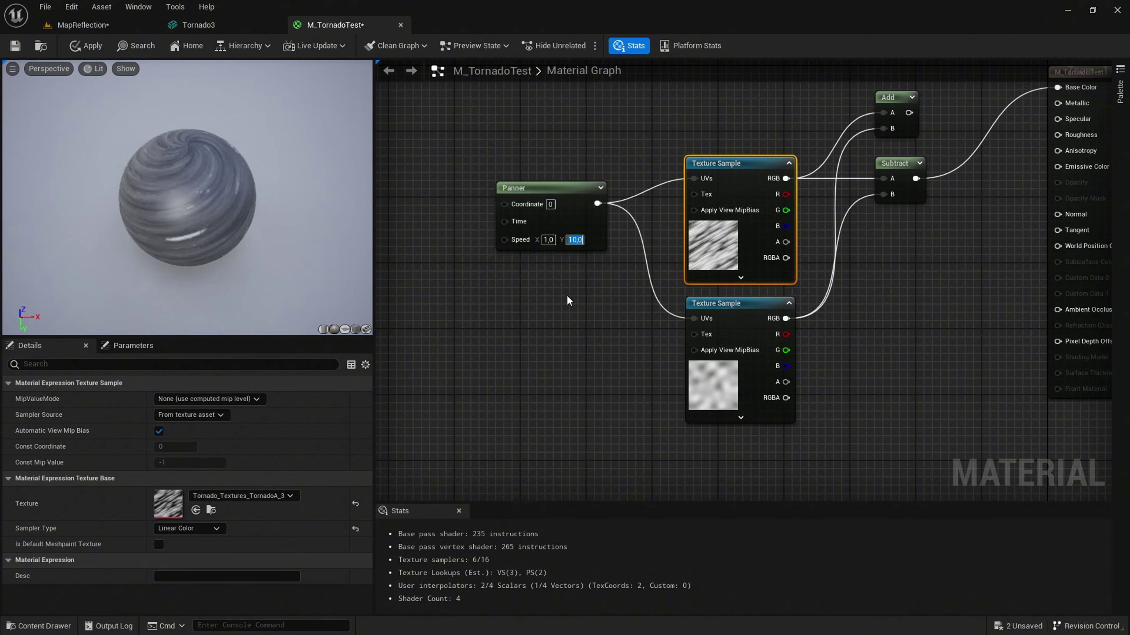
Step: Settle the Panner speed at X -1.0 and Y 2
{"action": "left_click", "coordinate": [547, 243]}
{"action": "type", "text": "-"}
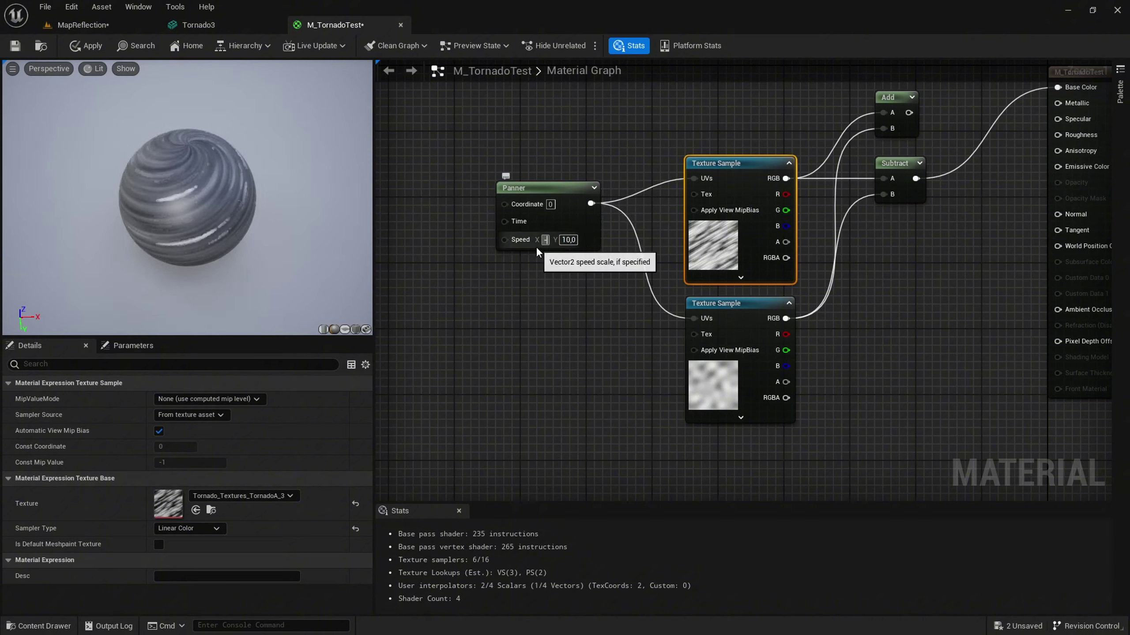
{"action": "type", "text": "1"}
{"action": "left_click", "coordinate": [577, 241]}
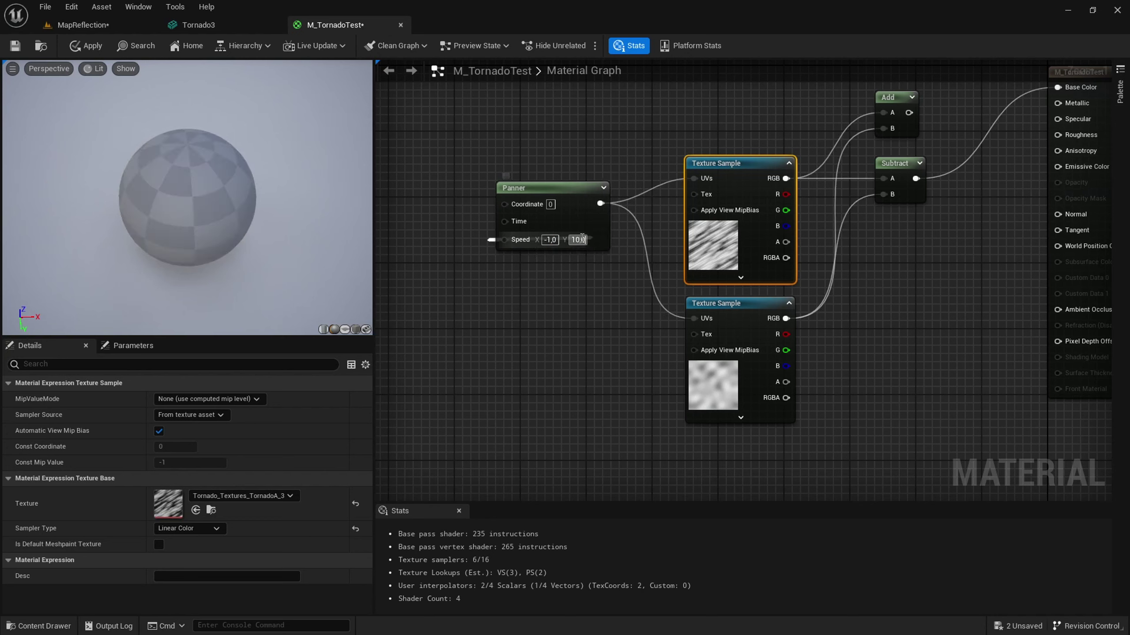
{"action": "type", "text": "2"}
{"action": "key", "text": "Return"}
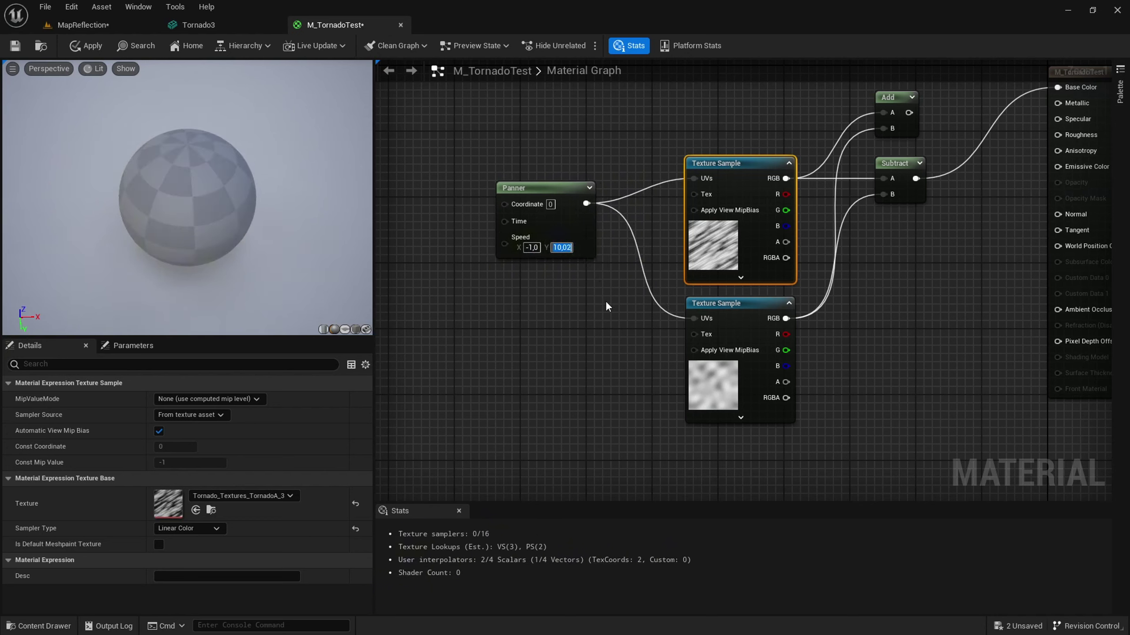
{"action": "type", "text": "2"}
{"action": "key", "text": "Return"}
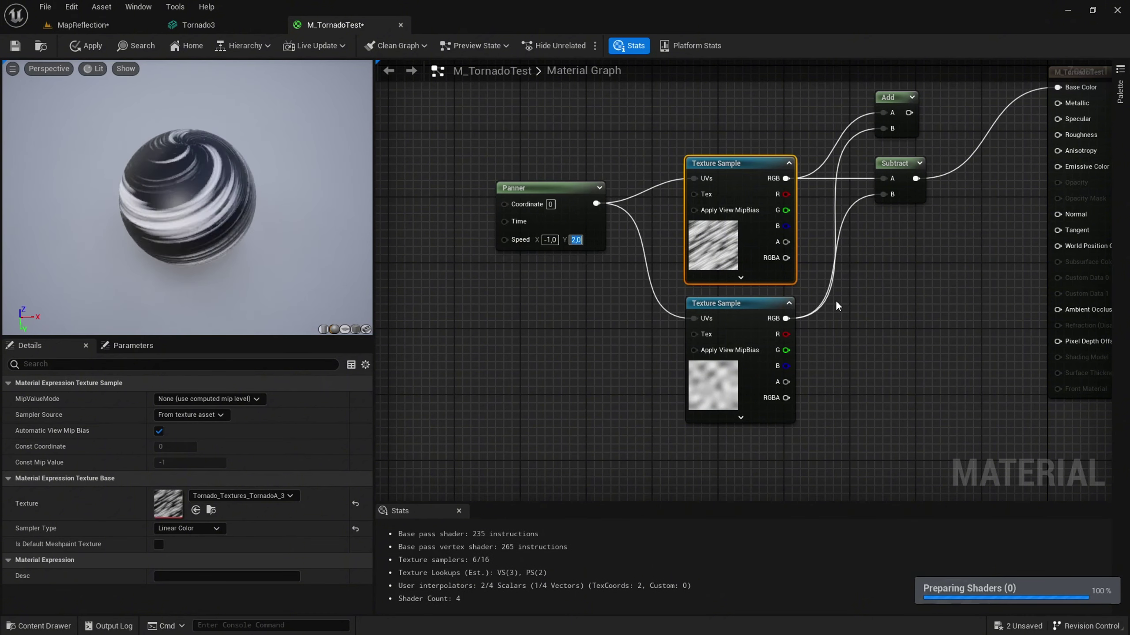
Step: Wire the Subtract output into Emissive Color as well, then zoom out over the graph
{"action": "right_click_drag", "start_coordinate": [835, 301], "coordinate": [645, 293]}
{"action": "right_click_drag", "start_coordinate": [688, 323], "coordinate": [651, 294]}
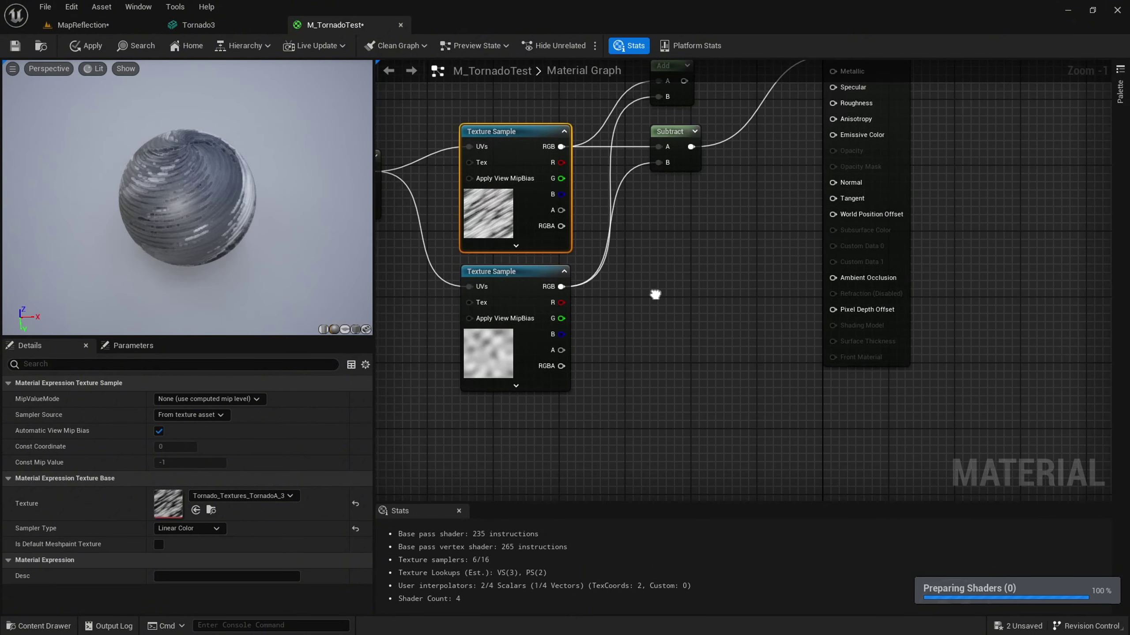
{"action": "right_click_drag", "start_coordinate": [560, 293], "coordinate": [651, 293]}
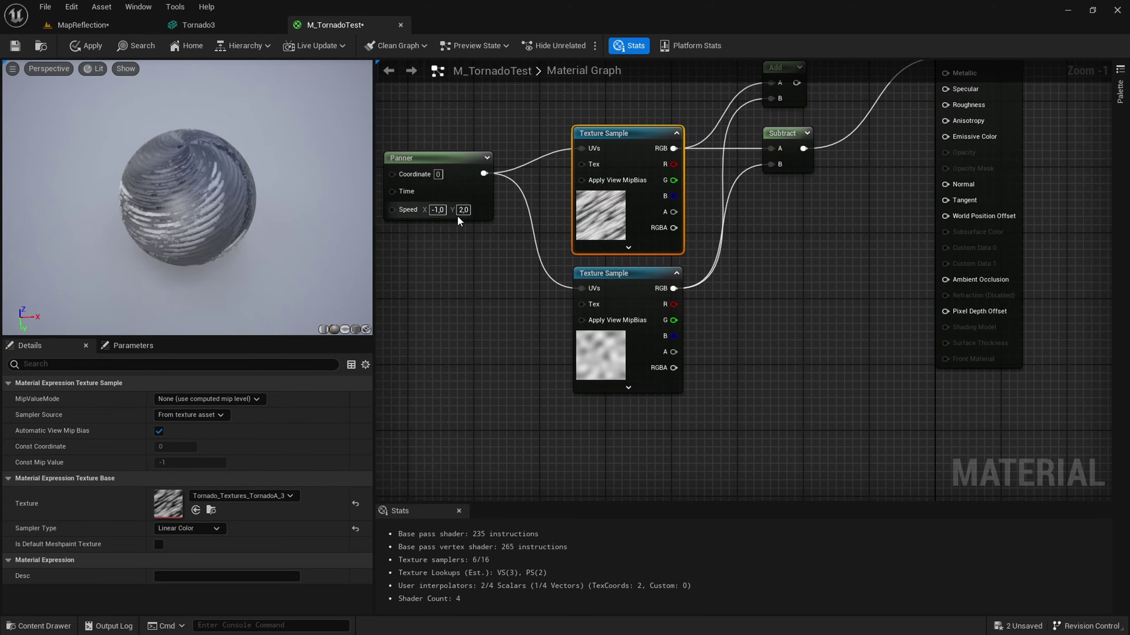
{"action": "right_click_drag", "start_coordinate": [833, 151], "coordinate": [780, 212]}
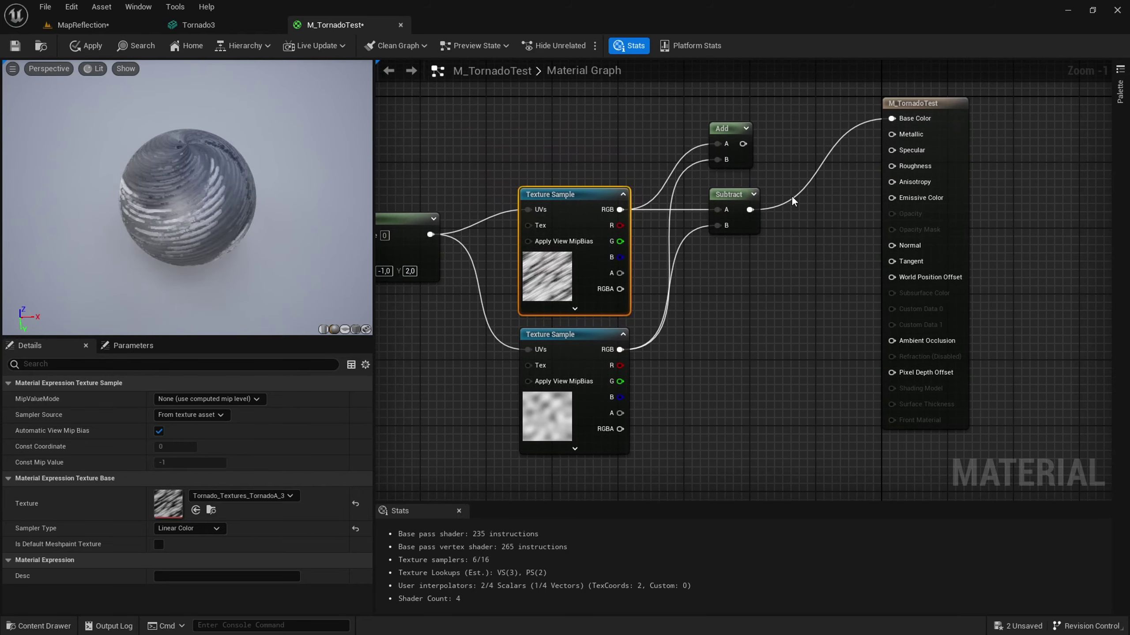
{"action": "left_click_drag", "start_coordinate": [750, 210], "coordinate": [892, 199]}
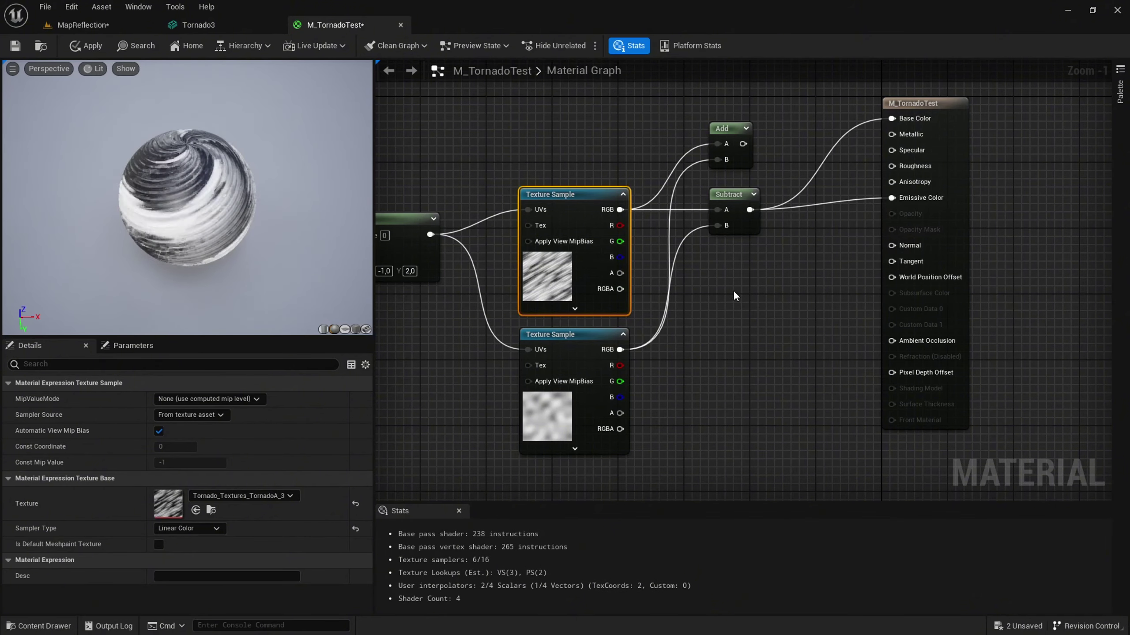
{"action": "right_click_drag", "start_coordinate": [711, 319], "coordinate": [746, 302]}
{"action": "scroll", "coordinate": [794, 278], "scroll_direction": "down", "scroll_amount": 1}
{"action": "scroll", "coordinate": [794, 278], "scroll_direction": "down", "scroll_amount": 1}
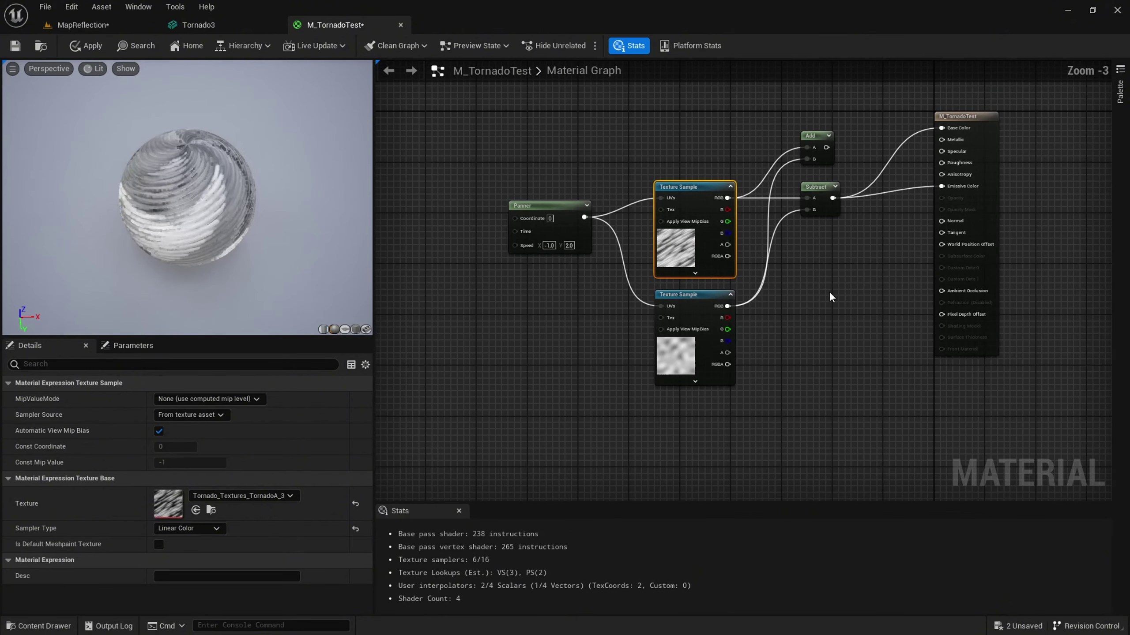
{"action": "mouse_move", "coordinate": [828, 291]}
{"action": "right_mouse_down"}
{"action": "mouse_move", "coordinate": [733, 304]}
{"action": "mouse_move", "coordinate": [758, 279]}
{"action": "right_mouse_up"}
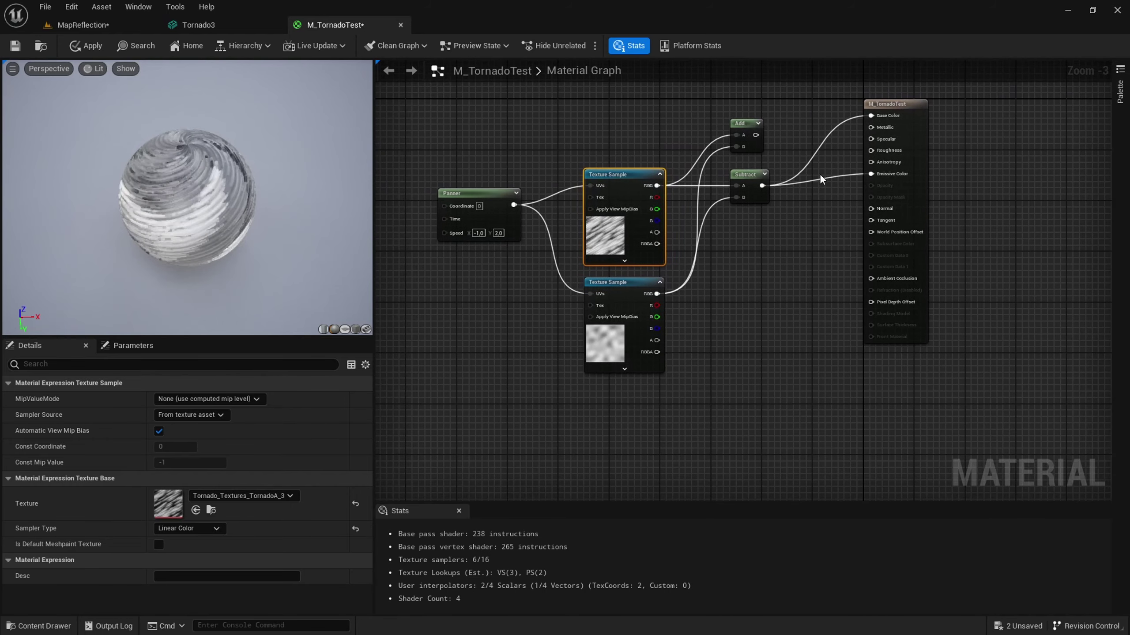
Step: Set the material Blend Mode to Translucent and break the Subtract-to-Emissive Color wire
{"action": "left_click", "coordinate": [888, 103]}
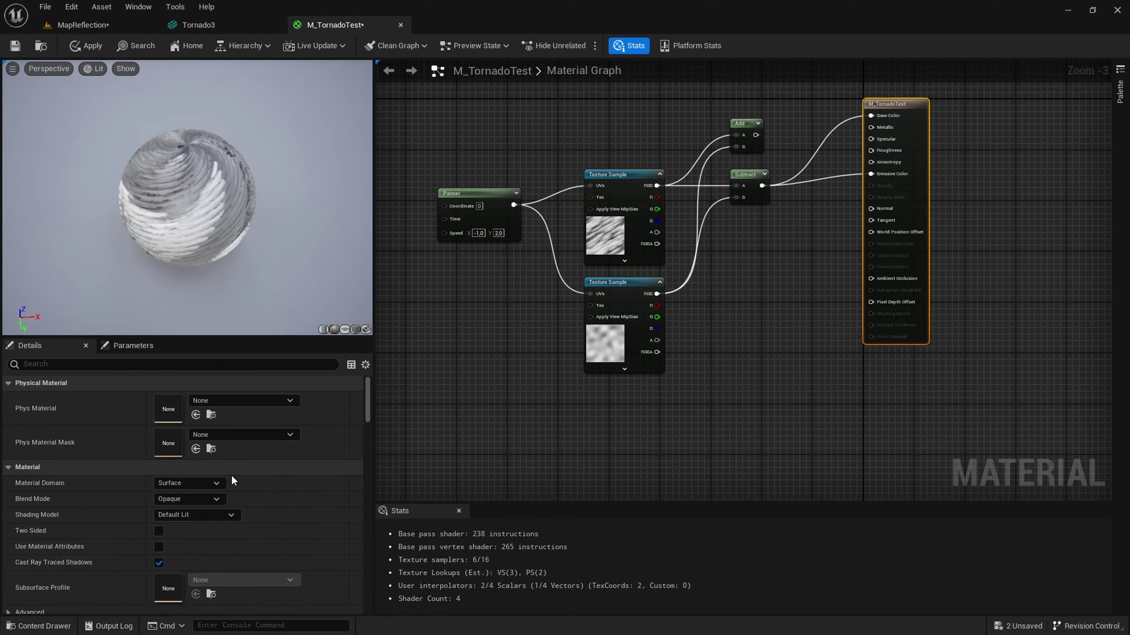
{"action": "mouse_move", "coordinate": [57, 485]}
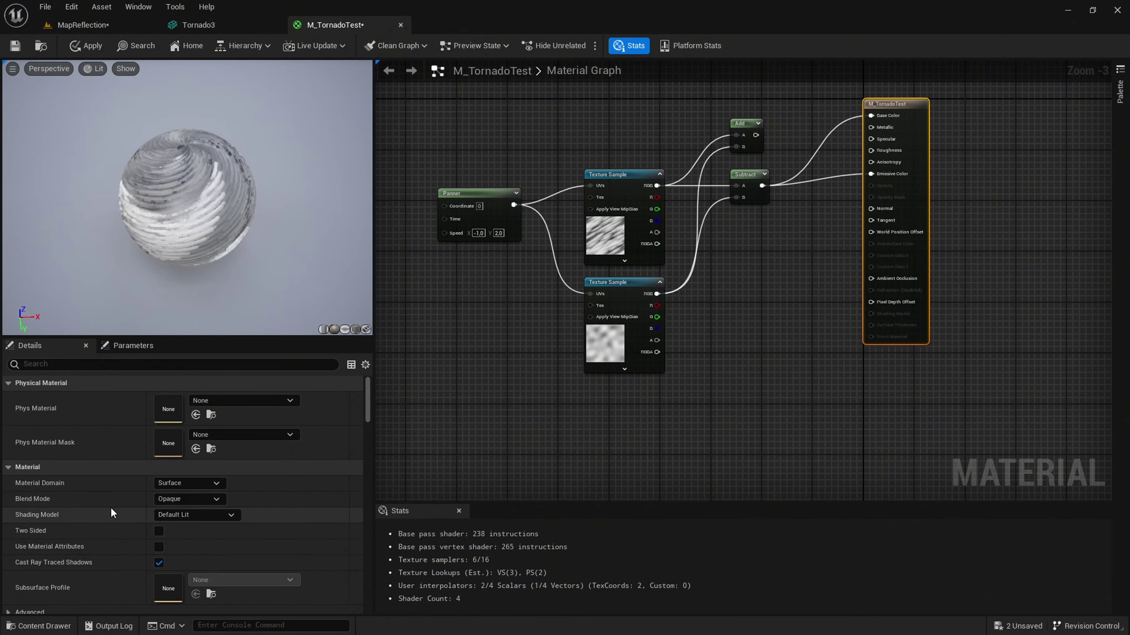
{"action": "left_click", "coordinate": [201, 500]}
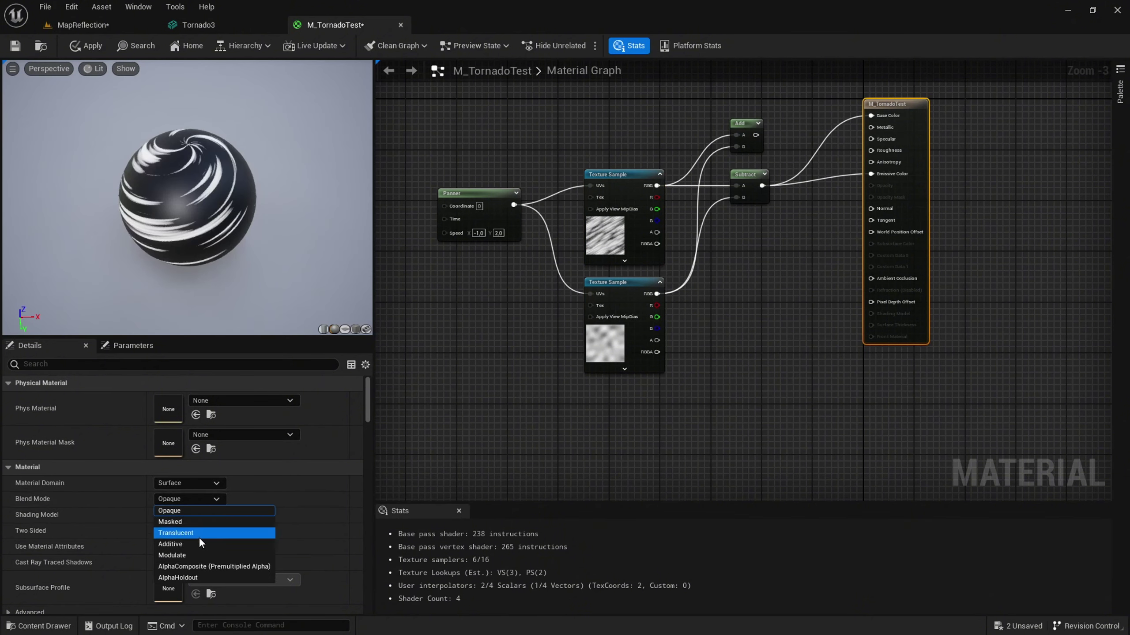
{"action": "left_click", "coordinate": [185, 533]}
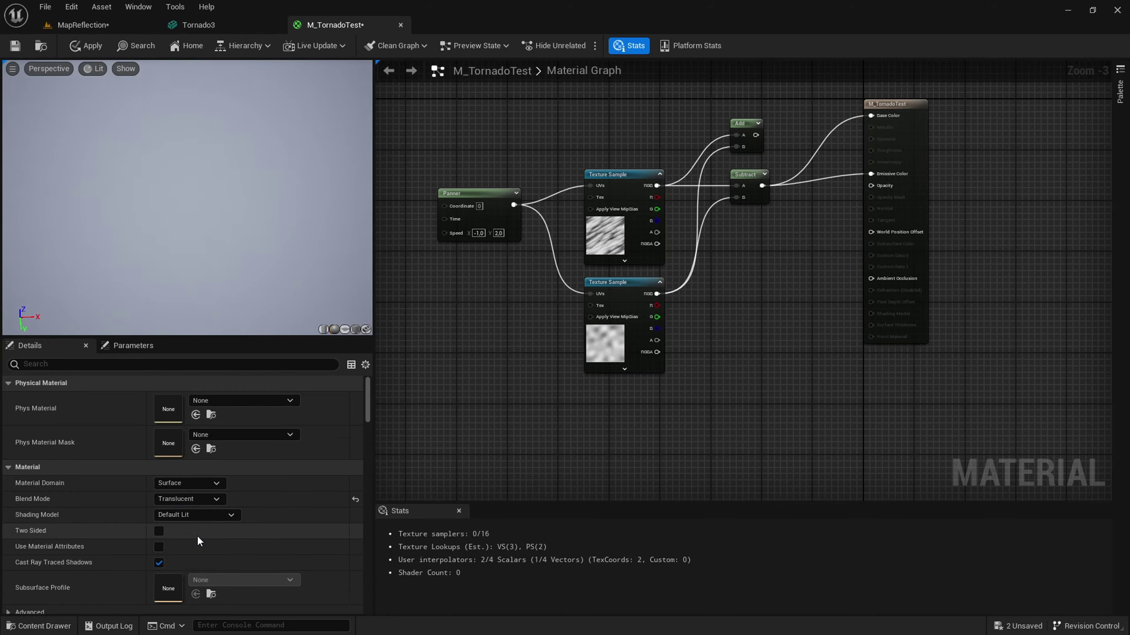
{"action": "left_click", "coordinate": [832, 175], "text": "alt"}
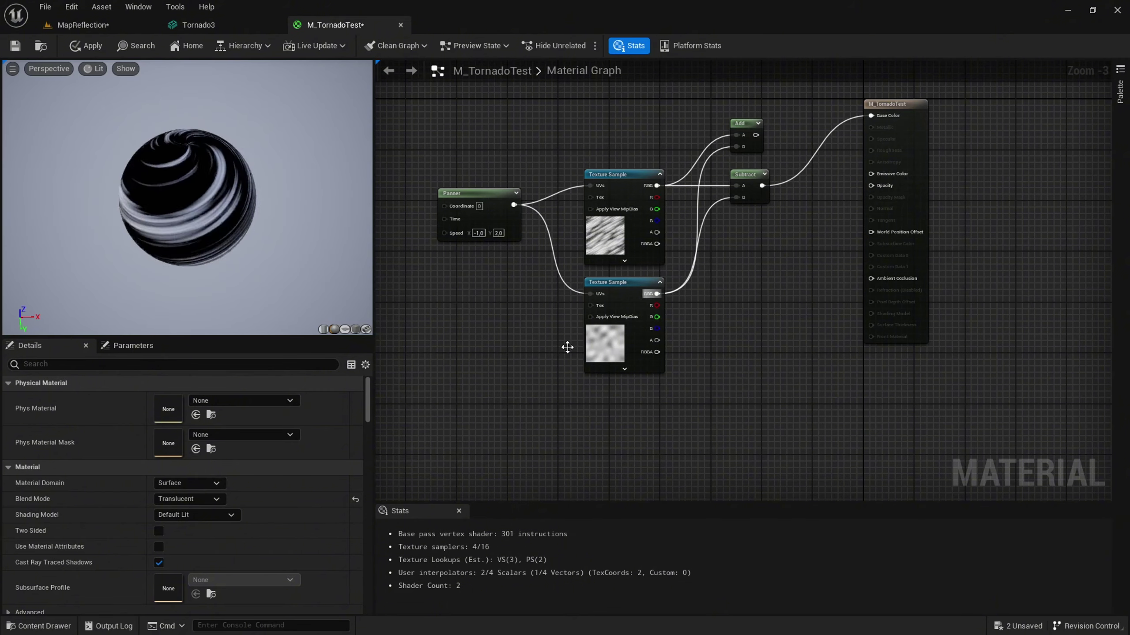
Step: Set the Shading Model to Unlit and wire Subtract into Emissive Color
{"action": "left_click", "coordinate": [196, 515]}
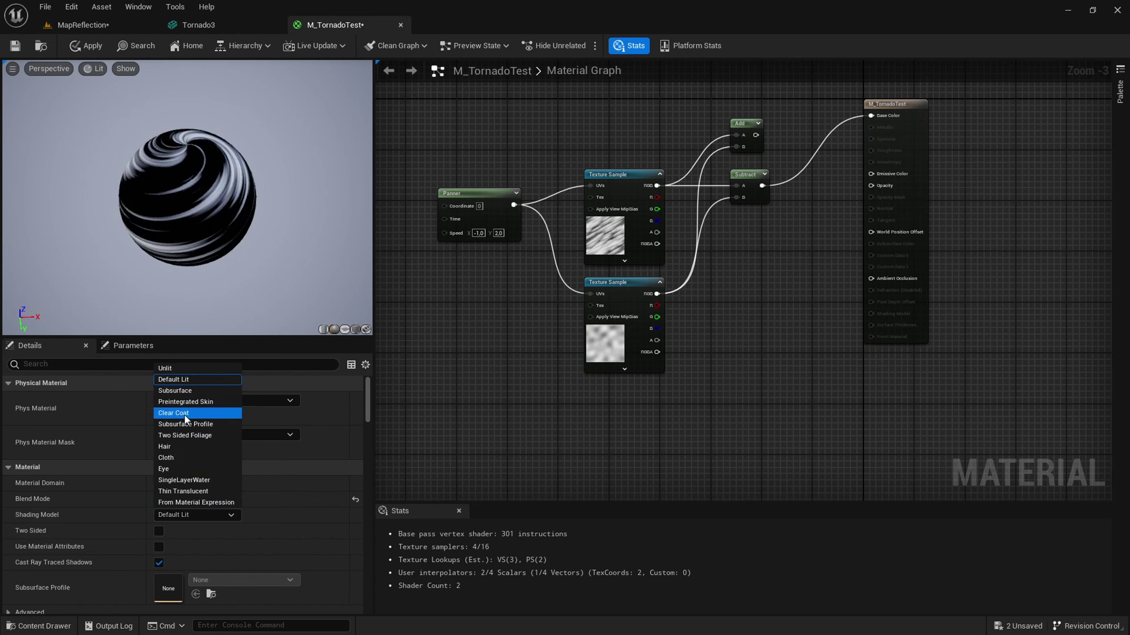
{"action": "left_click", "coordinate": [172, 369]}
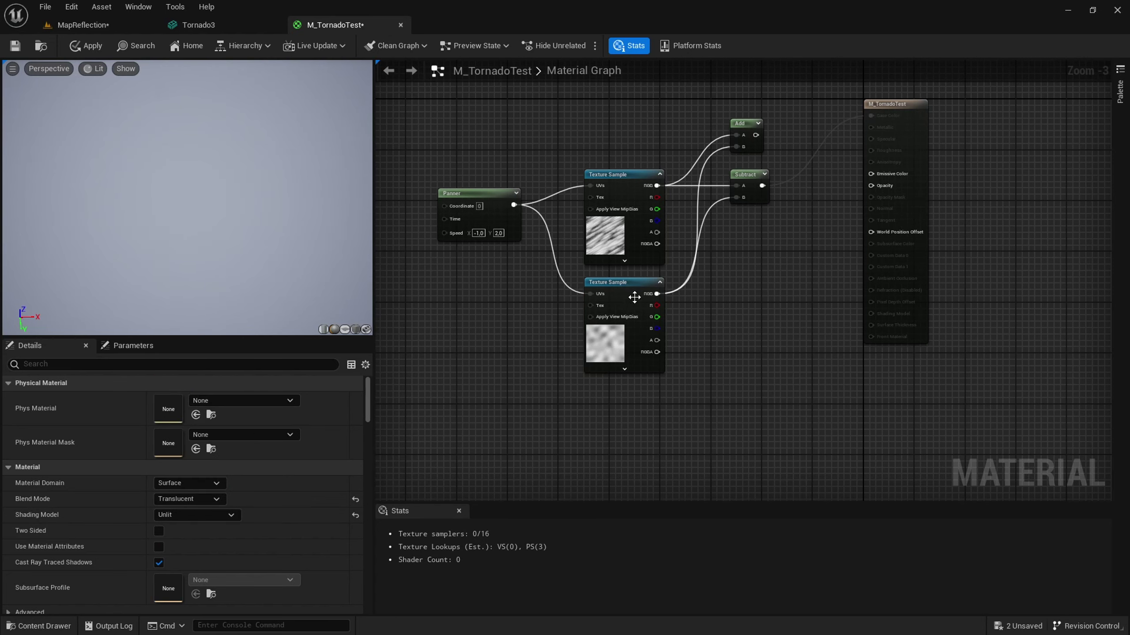
{"action": "right_click_drag", "start_coordinate": [721, 261], "coordinate": [705, 318]}
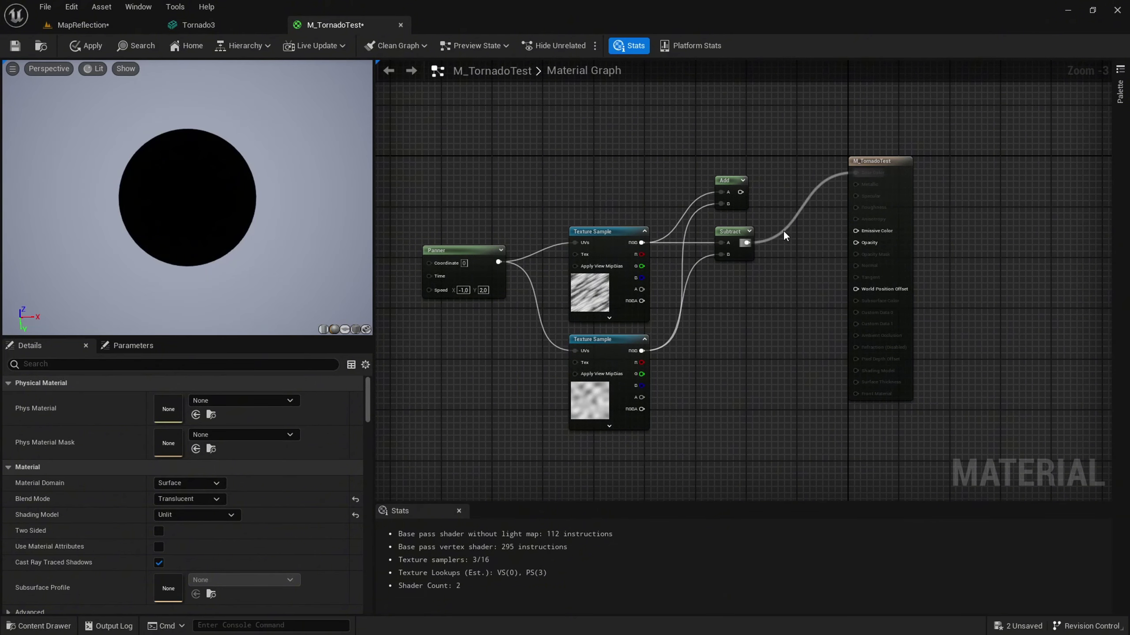
{"action": "left_click_drag", "start_coordinate": [747, 243], "coordinate": [859, 233]}
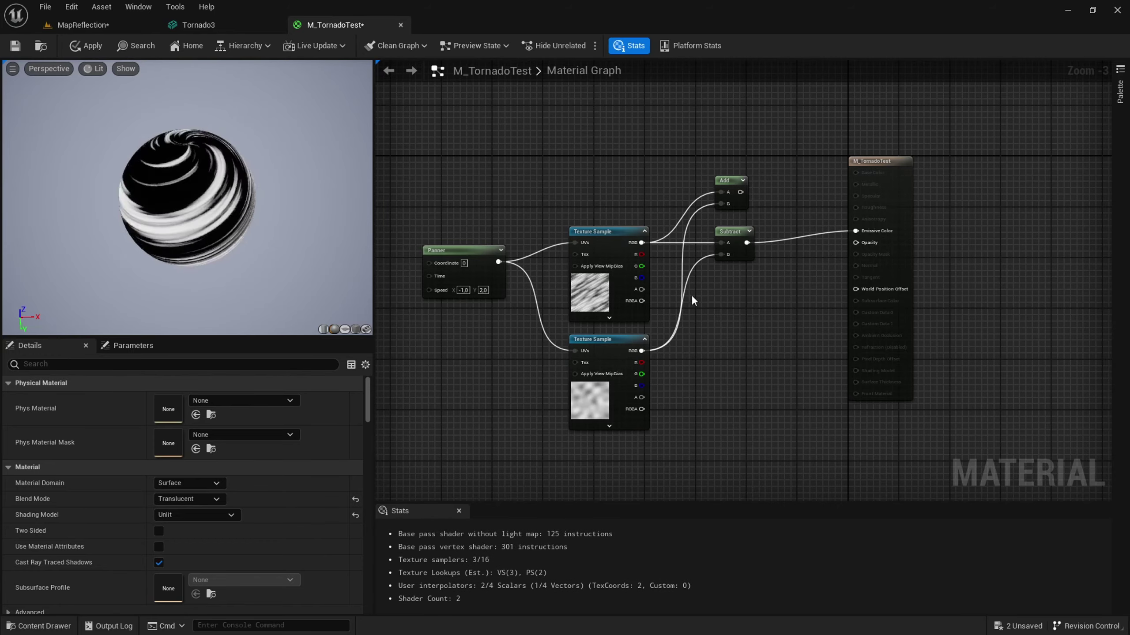
Step: Set Panner Speed Y to 1.0, then disconnect Subtract from Emissive Color
{"action": "left_click", "coordinate": [463, 290]}
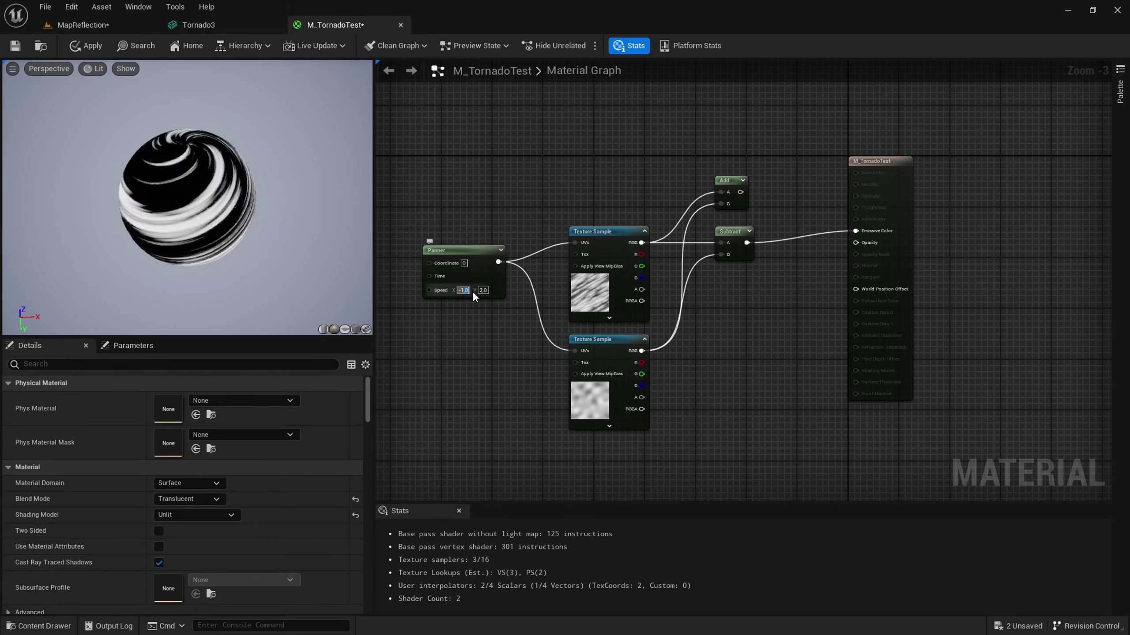
{"action": "left_click", "coordinate": [485, 290]}
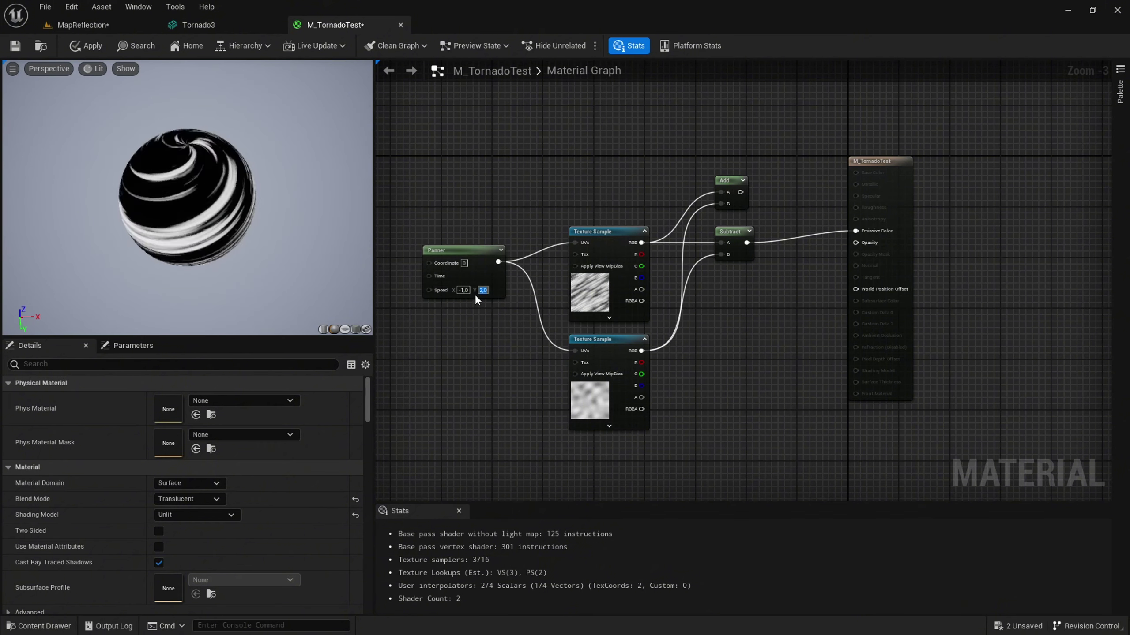
{"action": "type", "text": "1"}
{"action": "key", "text": "Return"}
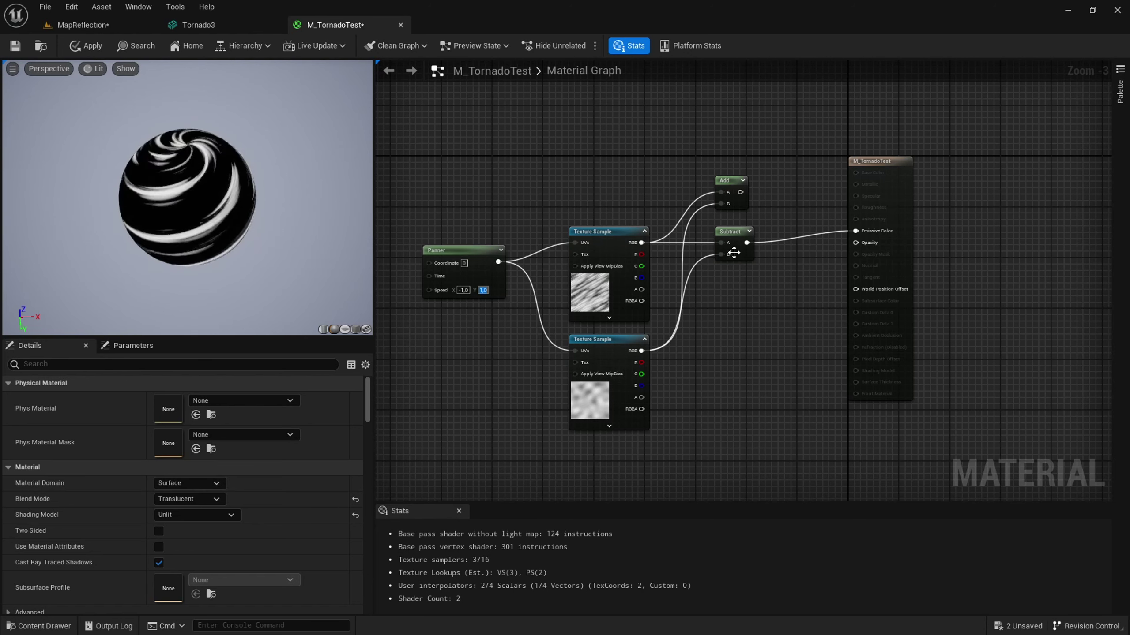
{"action": "left_click", "coordinate": [747, 242], "text": "alt"}
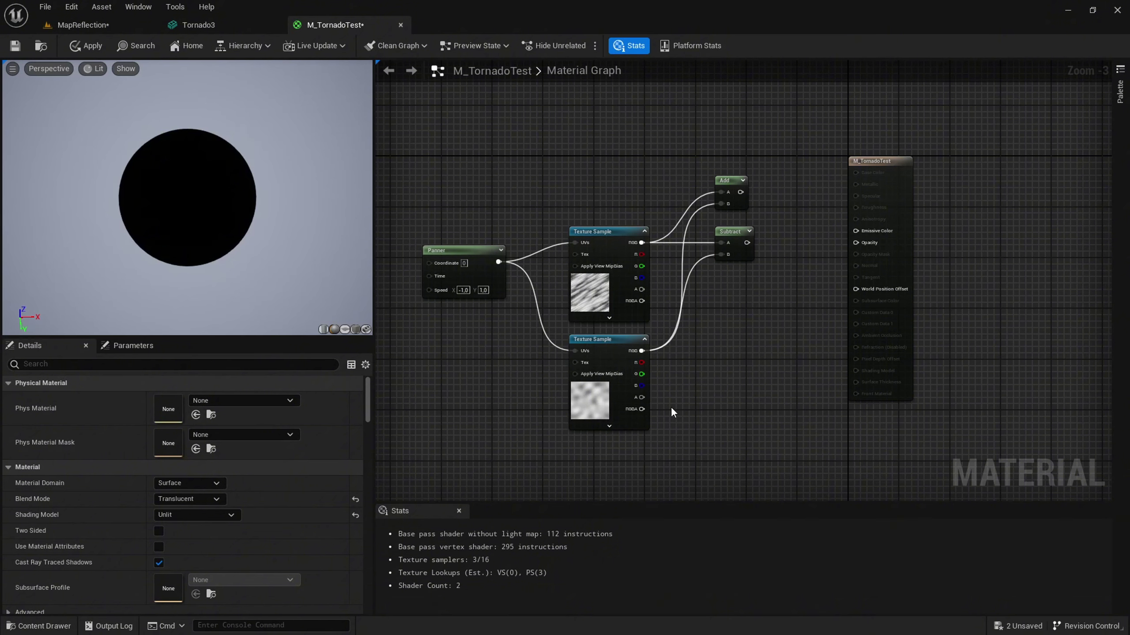
Step: Add a Divide node taking the upper texture as A, the lower as B, outputting to Emissive Color
{"action": "right_click", "coordinate": [731, 345]}
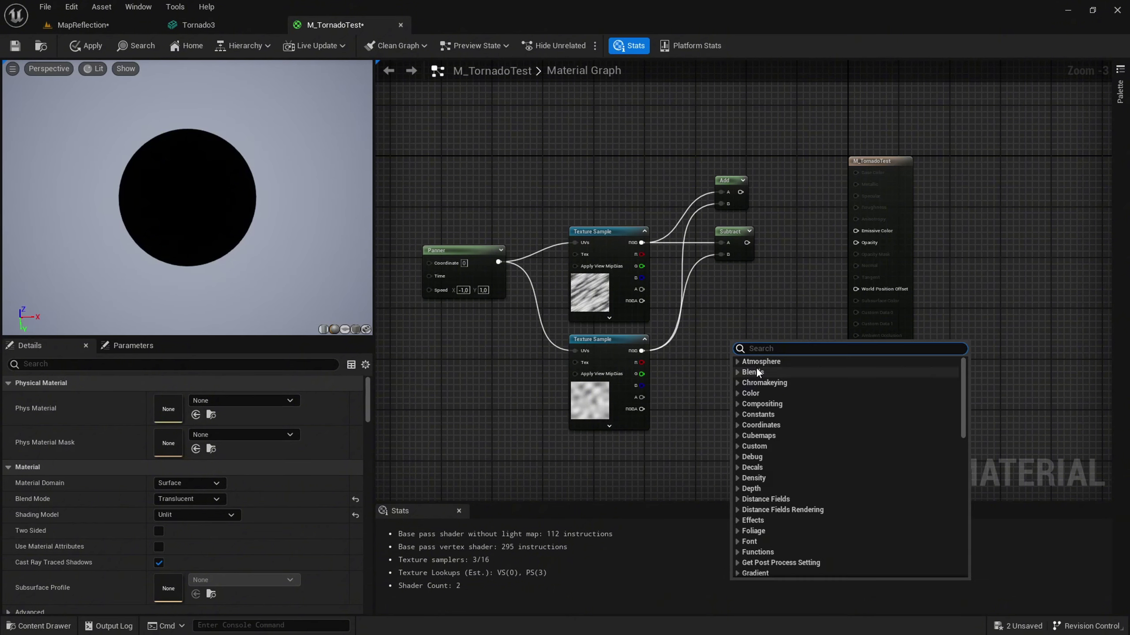
{"action": "type", "text": "/"}
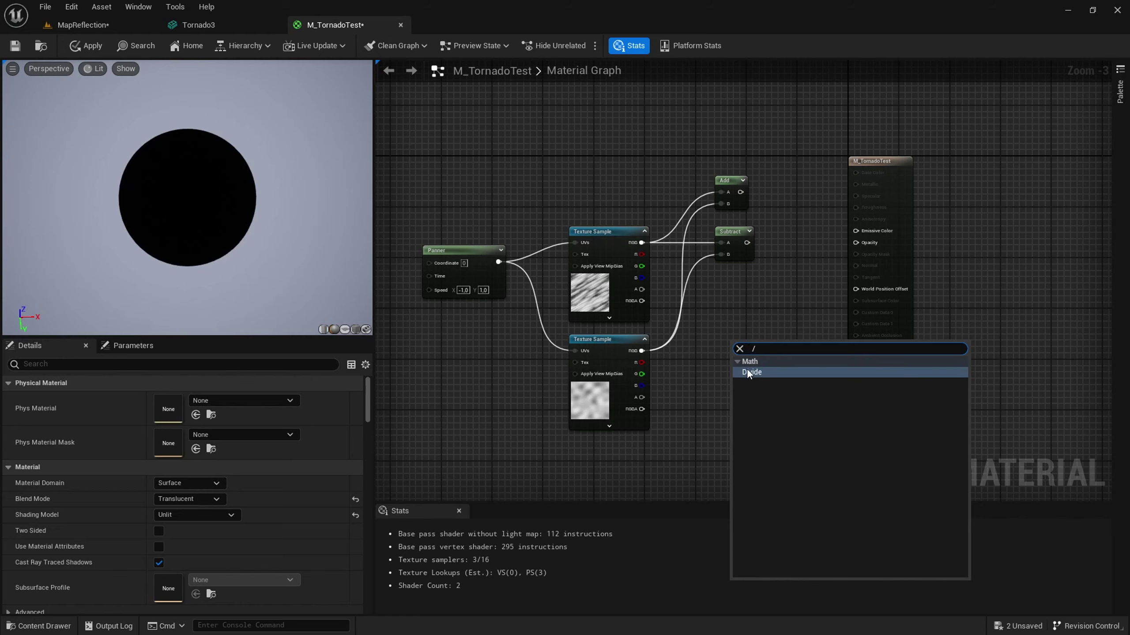
{"action": "left_click", "coordinate": [752, 373]}
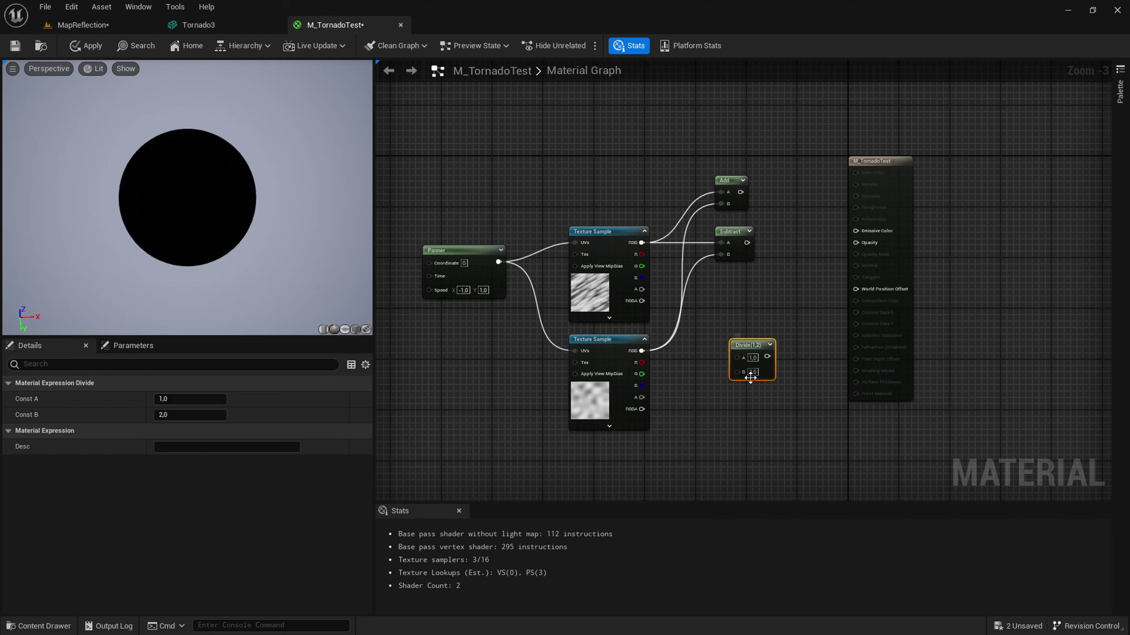
{"action": "left_click_drag", "start_coordinate": [738, 343], "coordinate": [723, 294]}
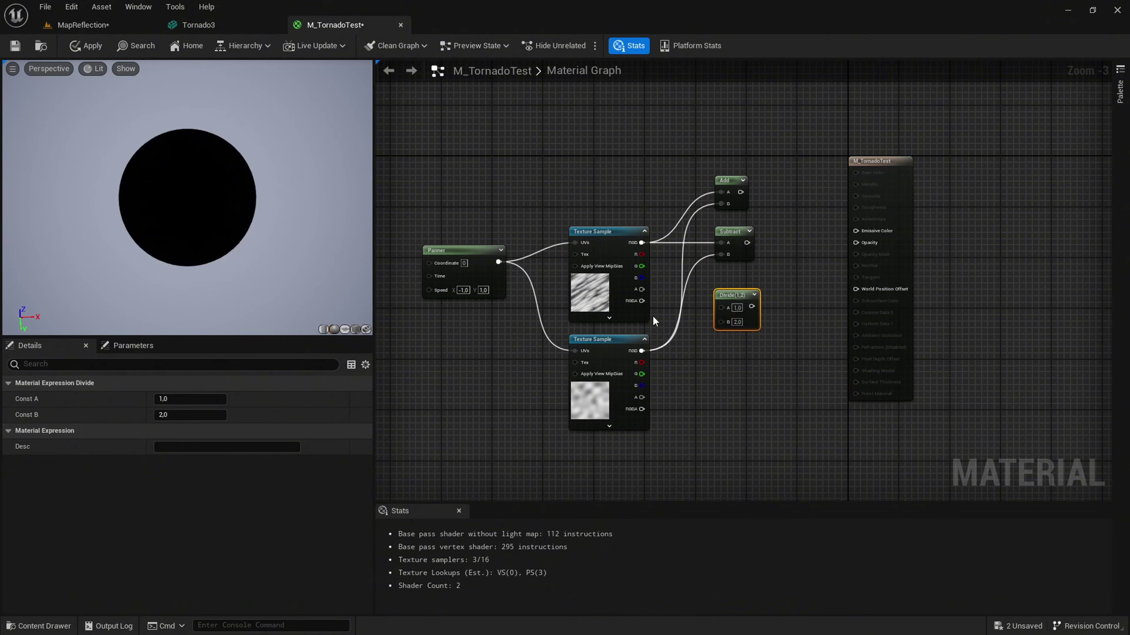
{"action": "left_click_drag", "start_coordinate": [642, 242], "coordinate": [720, 306]}
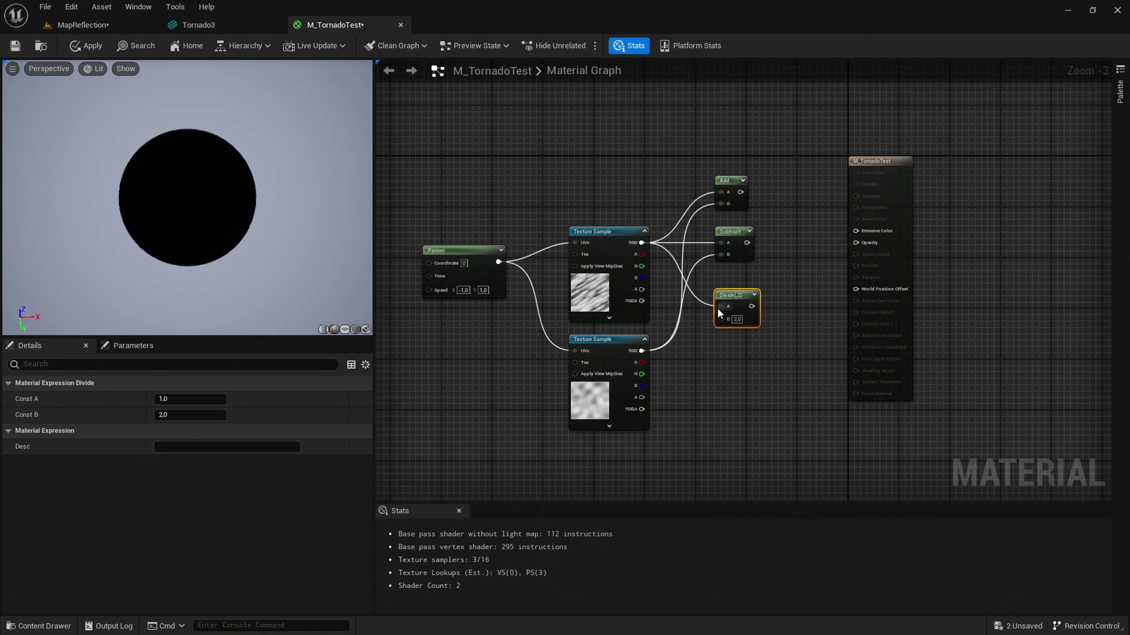
{"action": "left_click_drag", "start_coordinate": [642, 351], "coordinate": [720, 318]}
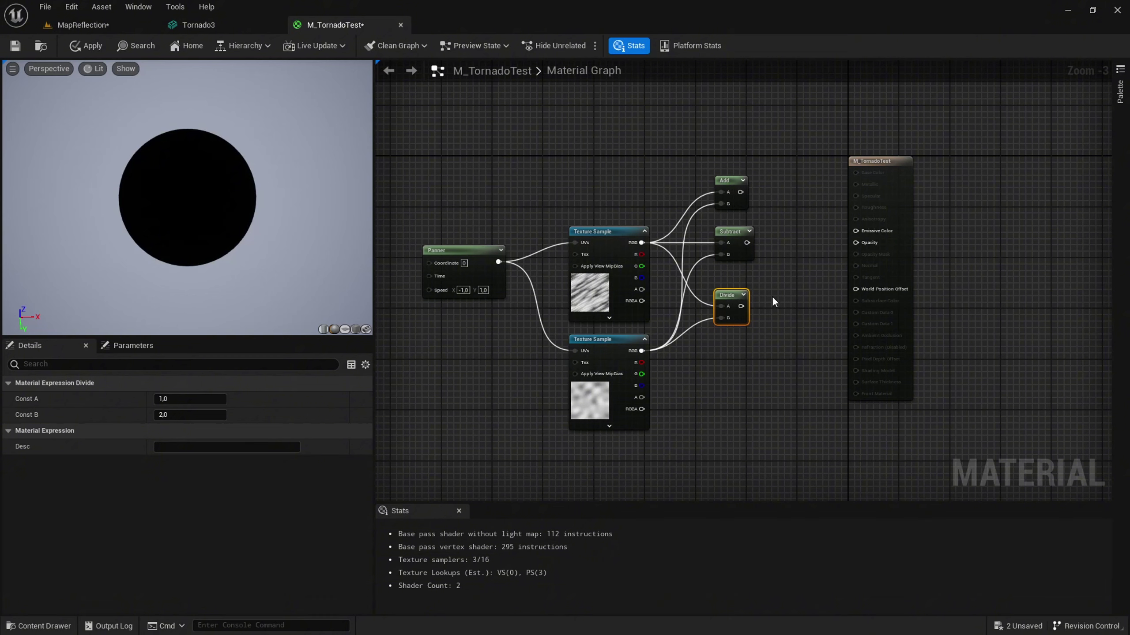
{"action": "left_click_drag", "start_coordinate": [740, 307], "coordinate": [855, 231]}
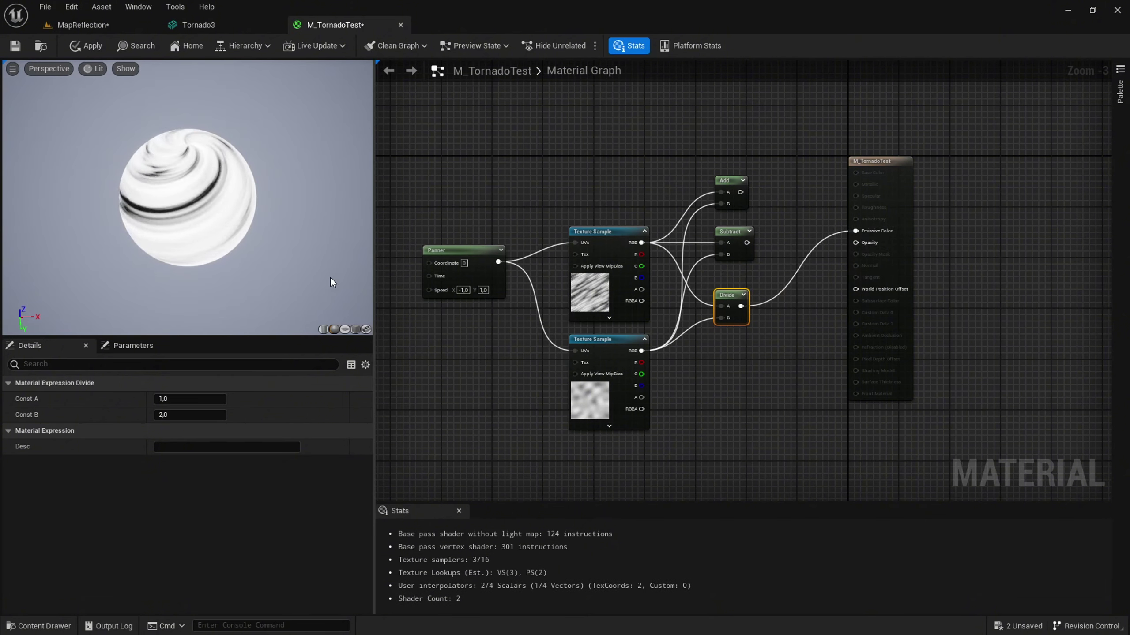
Step: Set the Panner speed to X -6 and Y 6
{"action": "left_click", "coordinate": [462, 290]}
{"action": "type", "text": "0"}
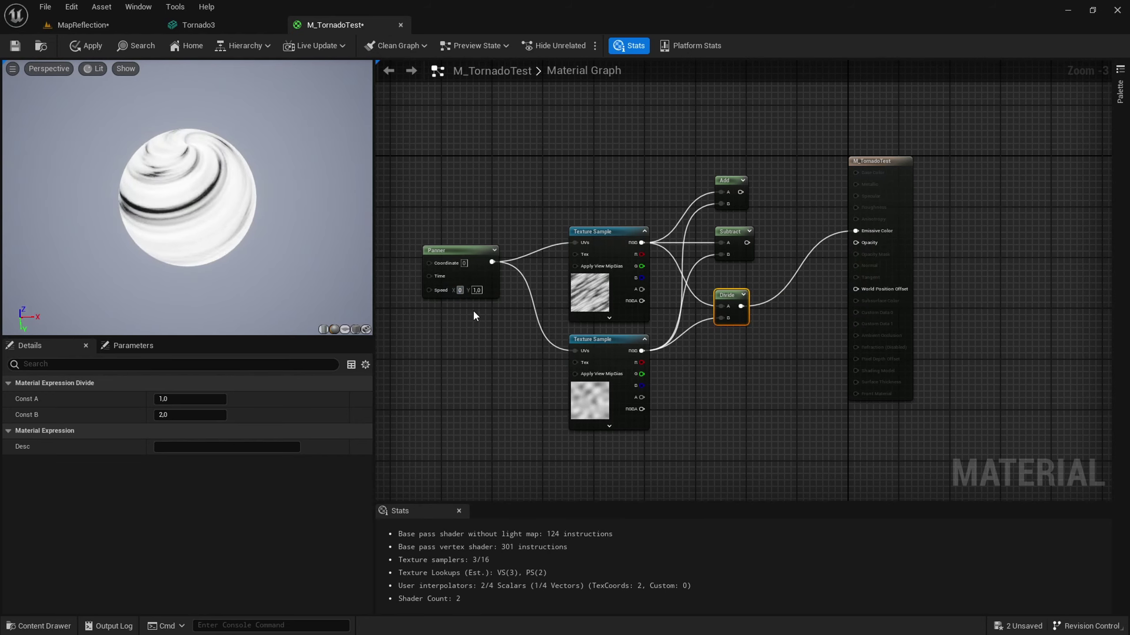
{"action": "key", "text": "BackSpace"}
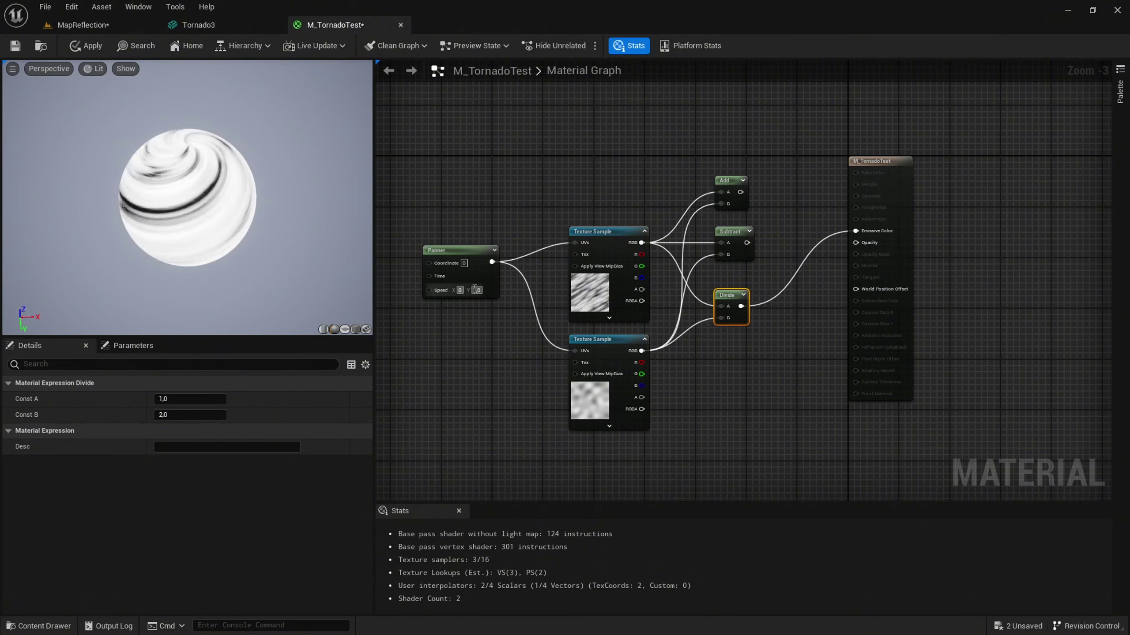
{"action": "type", "text": "-6"}
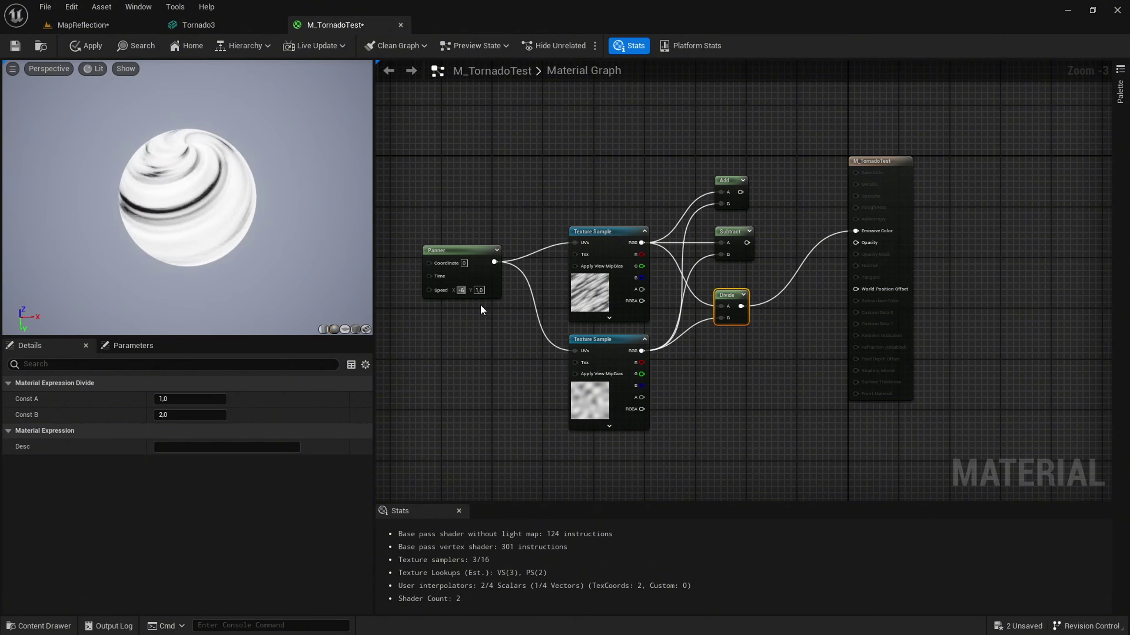
{"action": "key", "text": "Return"}
{"action": "left_click", "coordinate": [481, 293]}
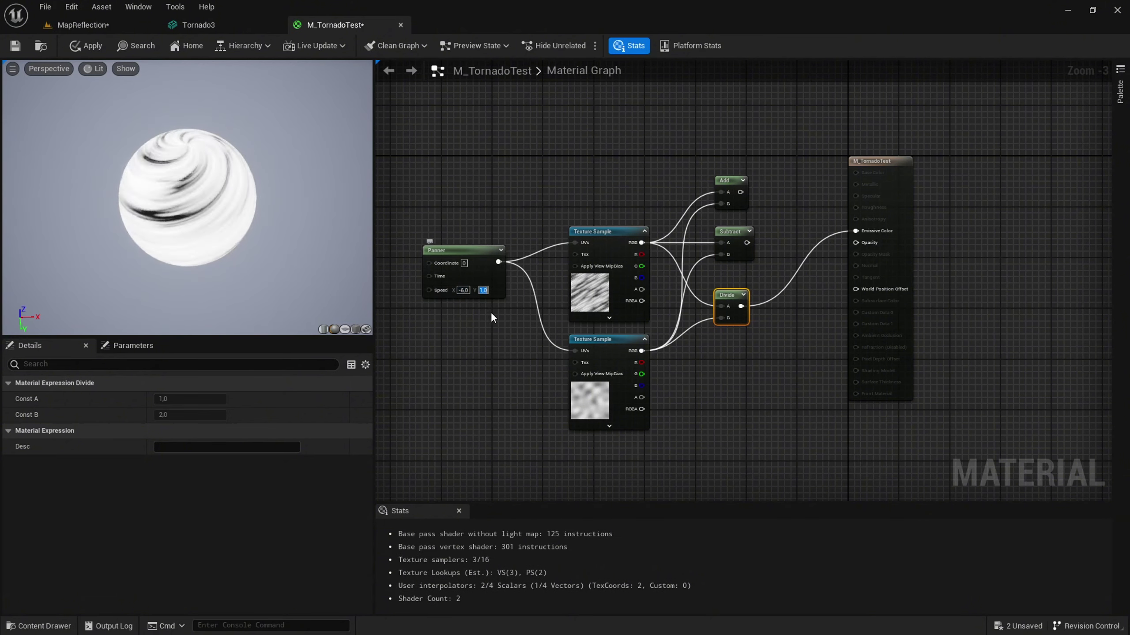
{"action": "type", "text": "6"}
{"action": "key", "text": "Return"}
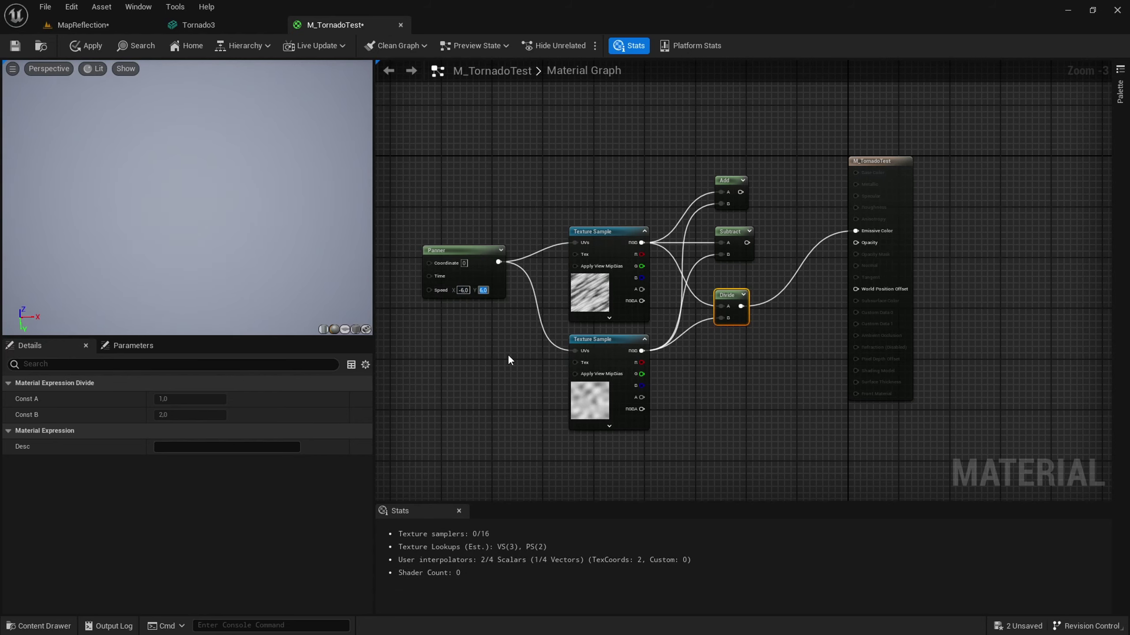
Step: Test Panner Coordinate indices 2, 10 and 5, then return it to 0
{"action": "left_click", "coordinate": [463, 291]}
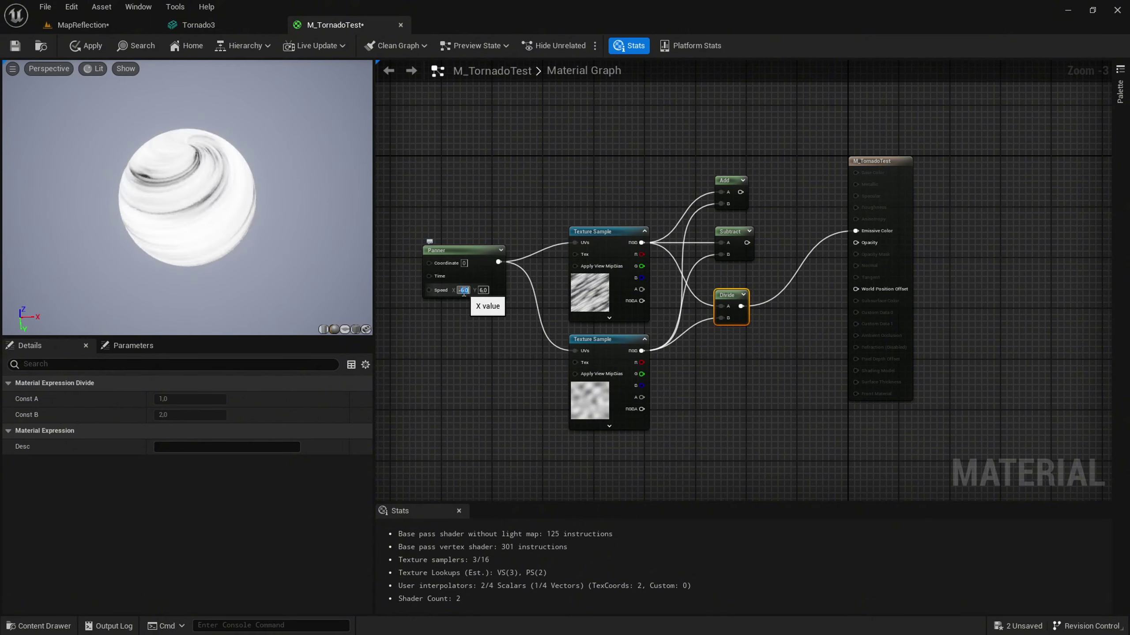
{"action": "left_click", "coordinate": [464, 263]}
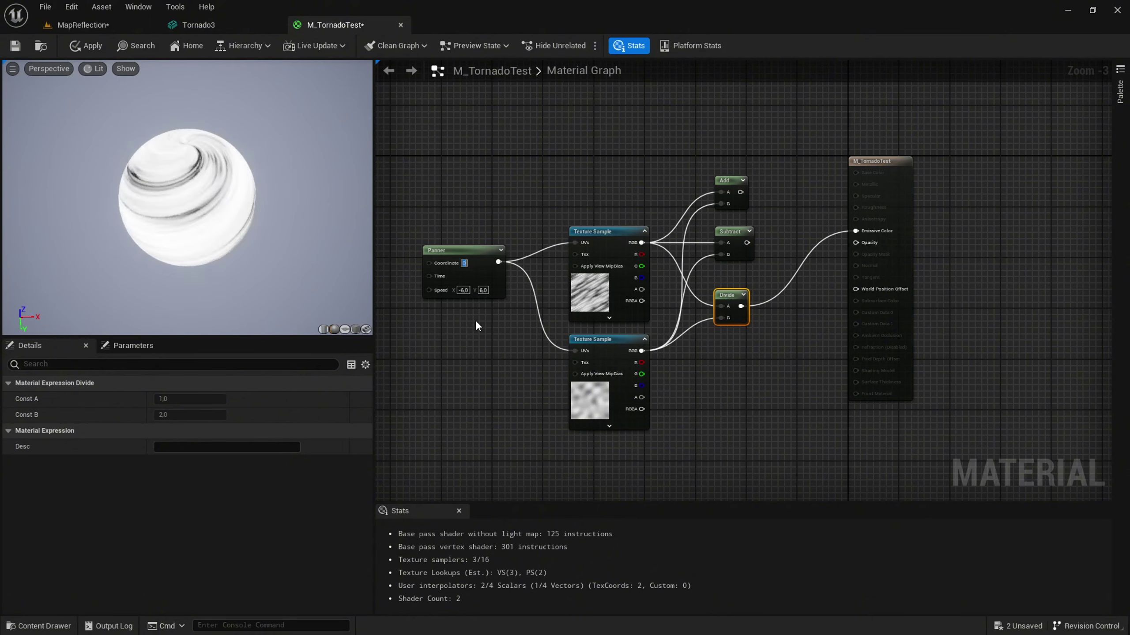
{"action": "type", "text": "2"}
{"action": "key", "text": "Return"}
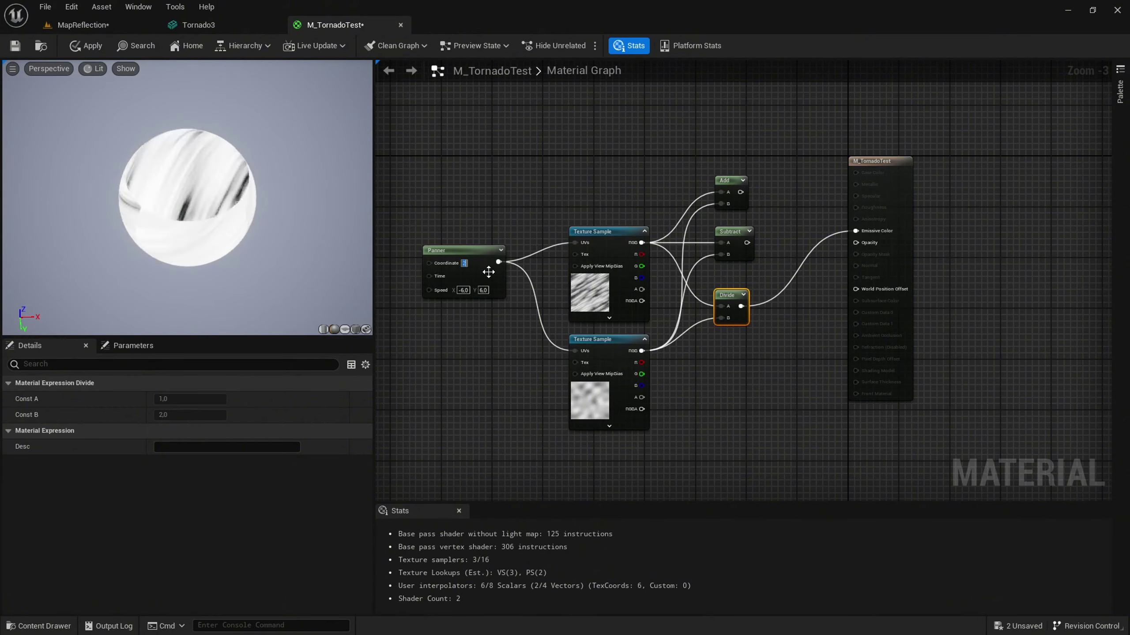
{"action": "type", "text": "10"}
{"action": "key", "text": "Return"}
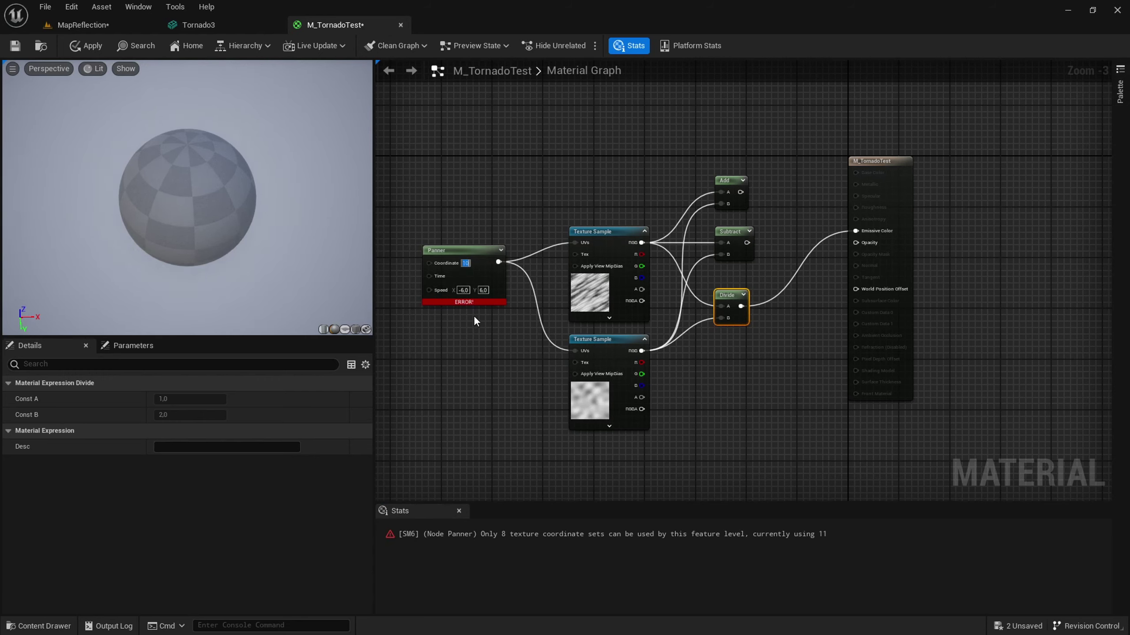
{"action": "type", "text": "5"}
{"action": "key", "text": "Return"}
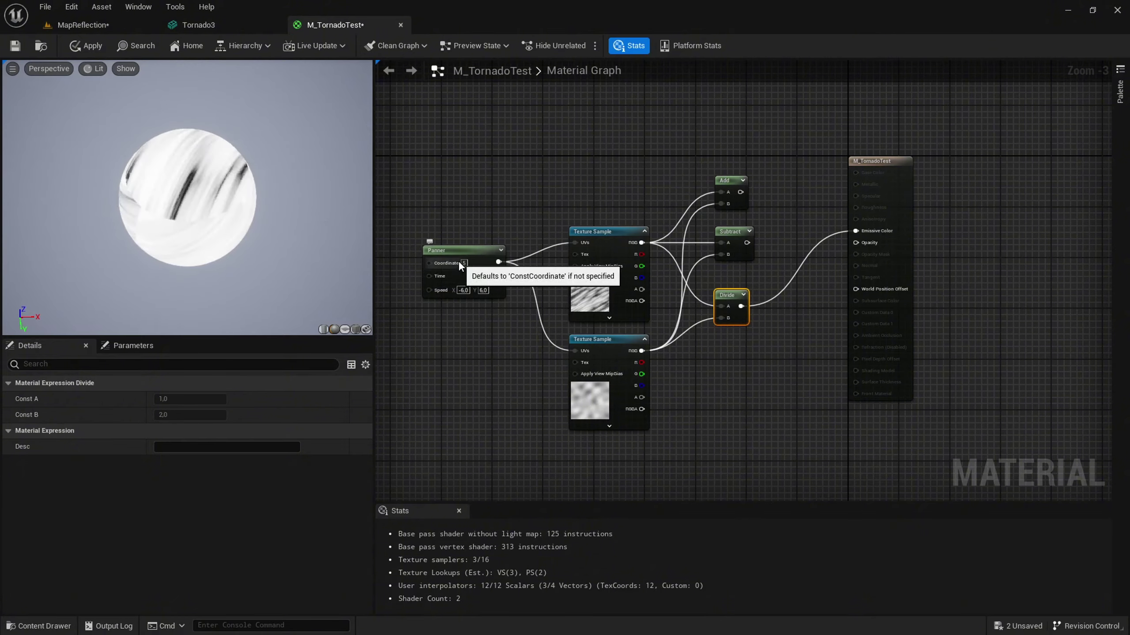
{"action": "scroll", "coordinate": [180, 198], "scroll_direction": "up", "scroll_amount": 3}
{"action": "scroll", "coordinate": [180, 198], "scroll_direction": "down", "scroll_amount": 3}
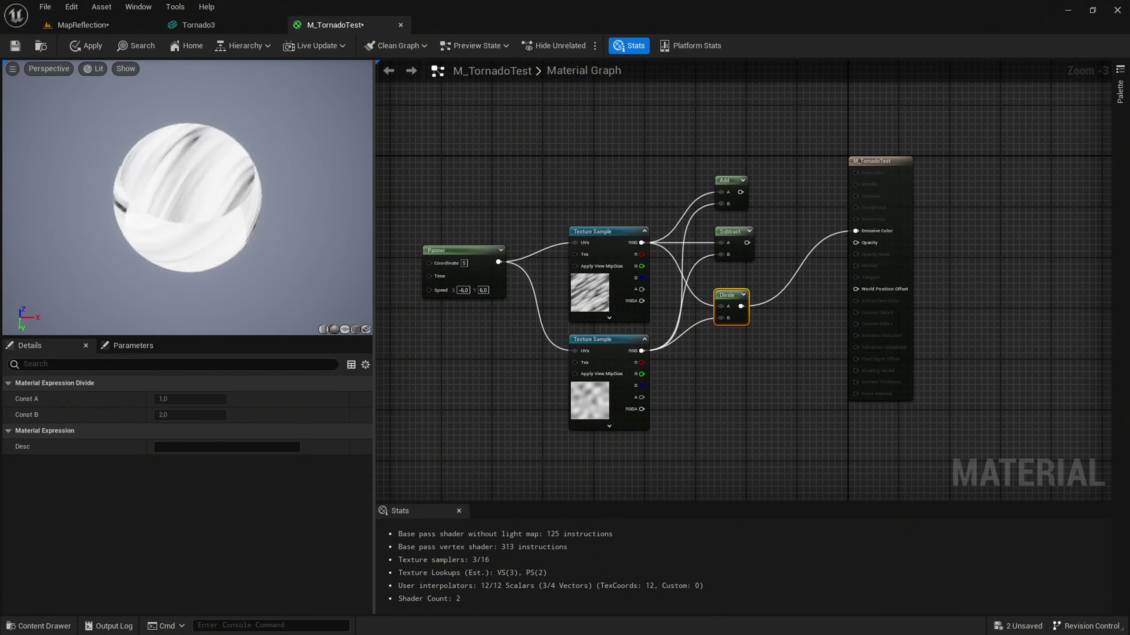
{"action": "left_click_drag", "start_coordinate": [180, 198], "coordinate": [240, 175]}
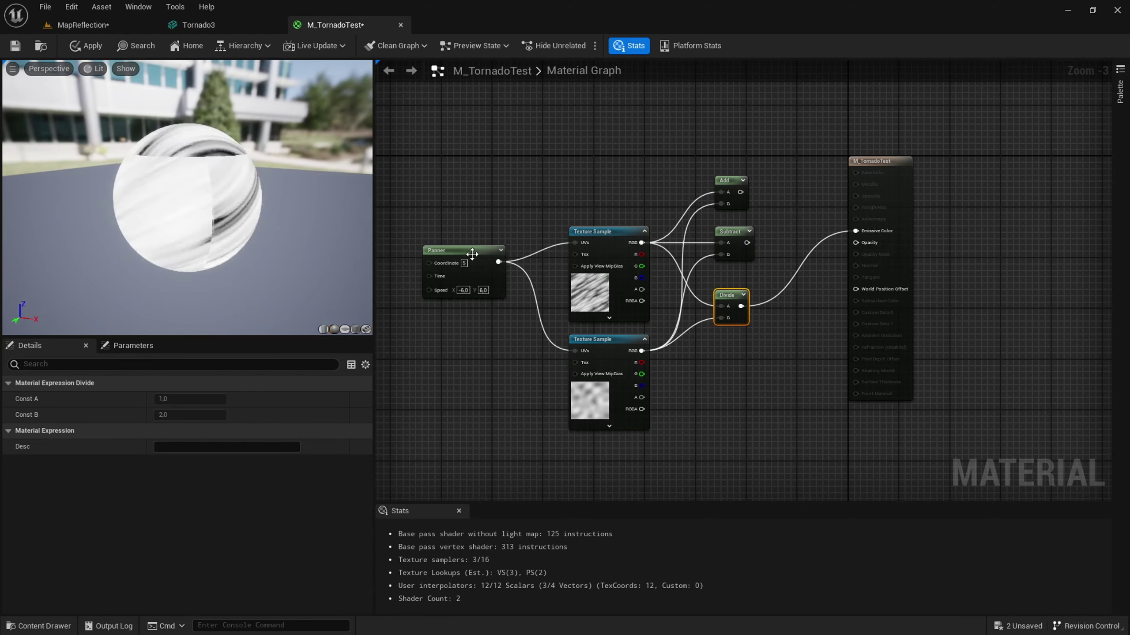
{"action": "type", "text": "0"}
{"action": "key", "text": "Return"}
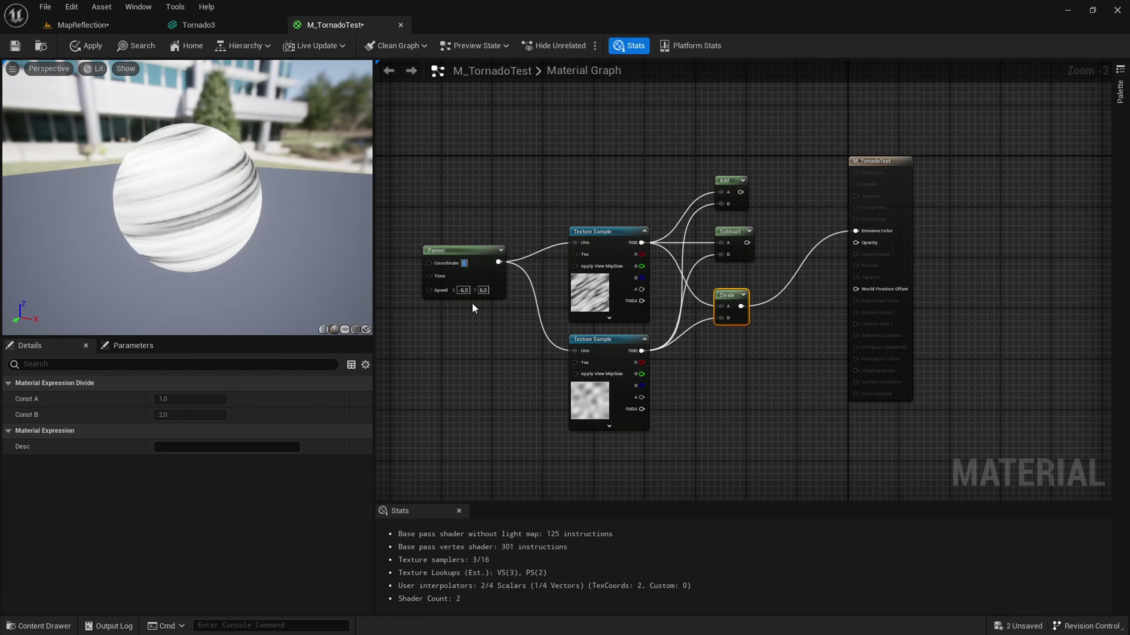
Step: Slow the Panner speed to X -1 and Y 1
{"action": "left_click", "coordinate": [463, 290]}
{"action": "type", "text": "-1"}
{"action": "key", "text": "Return"}
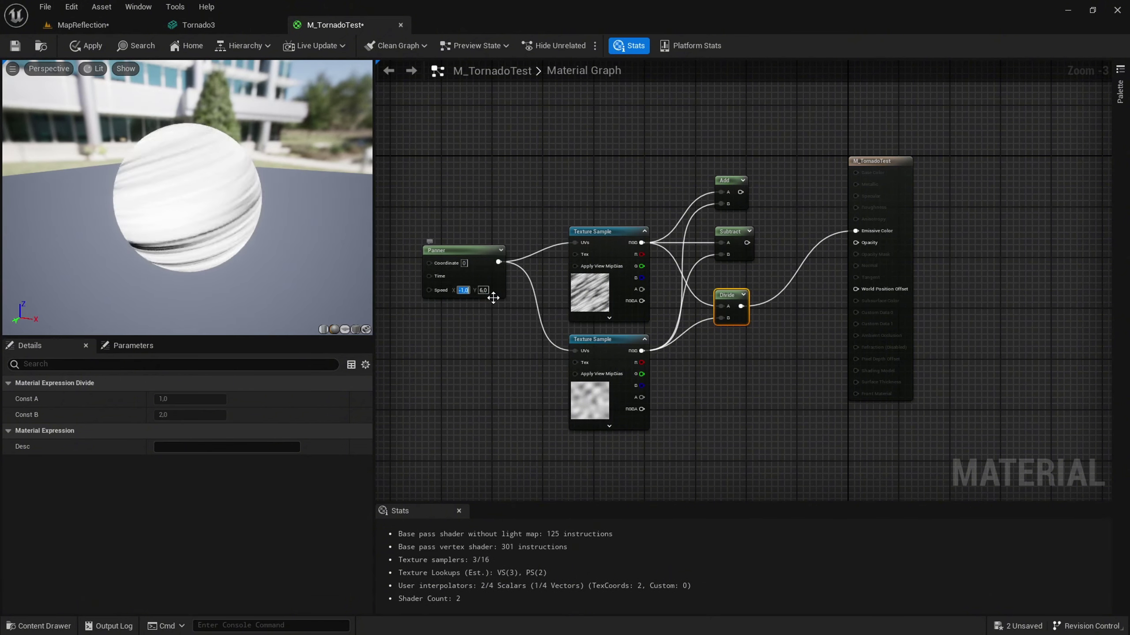
{"action": "left_click", "coordinate": [484, 290]}
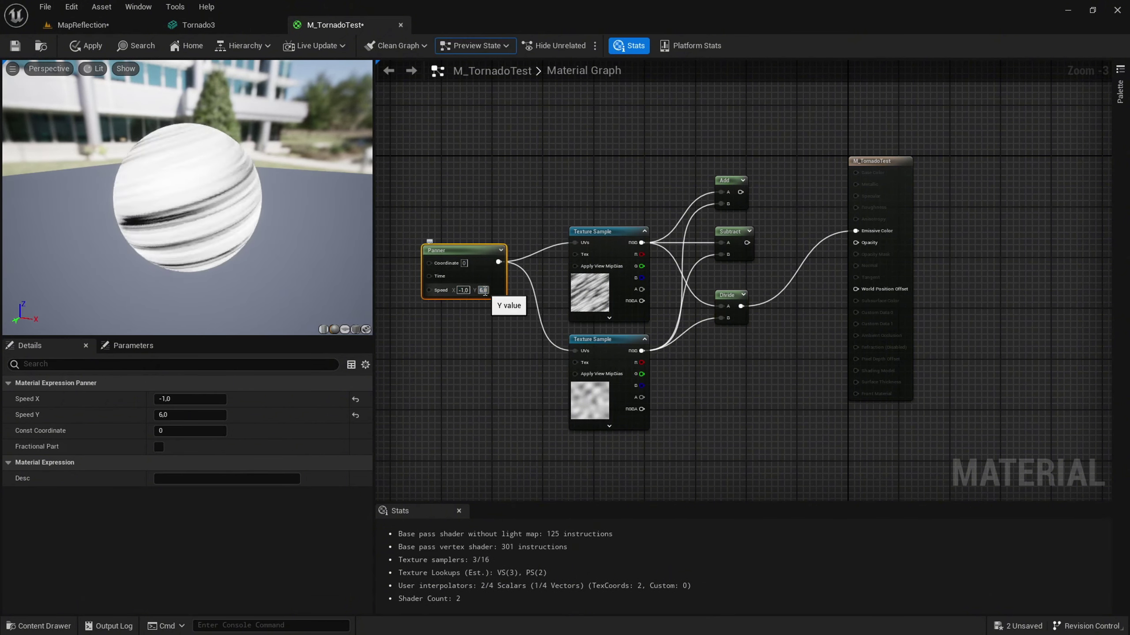
{"action": "key", "text": "Return"}
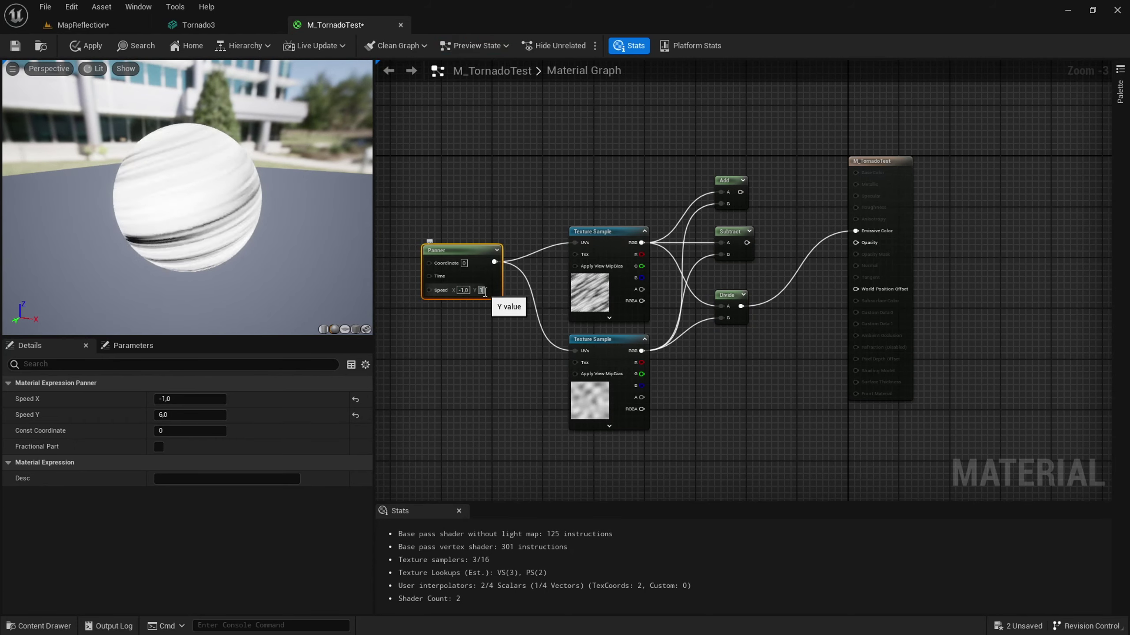
{"action": "type", "text": "1"}
{"action": "key", "text": "Return"}
{"action": "left_click", "coordinate": [715, 378]}
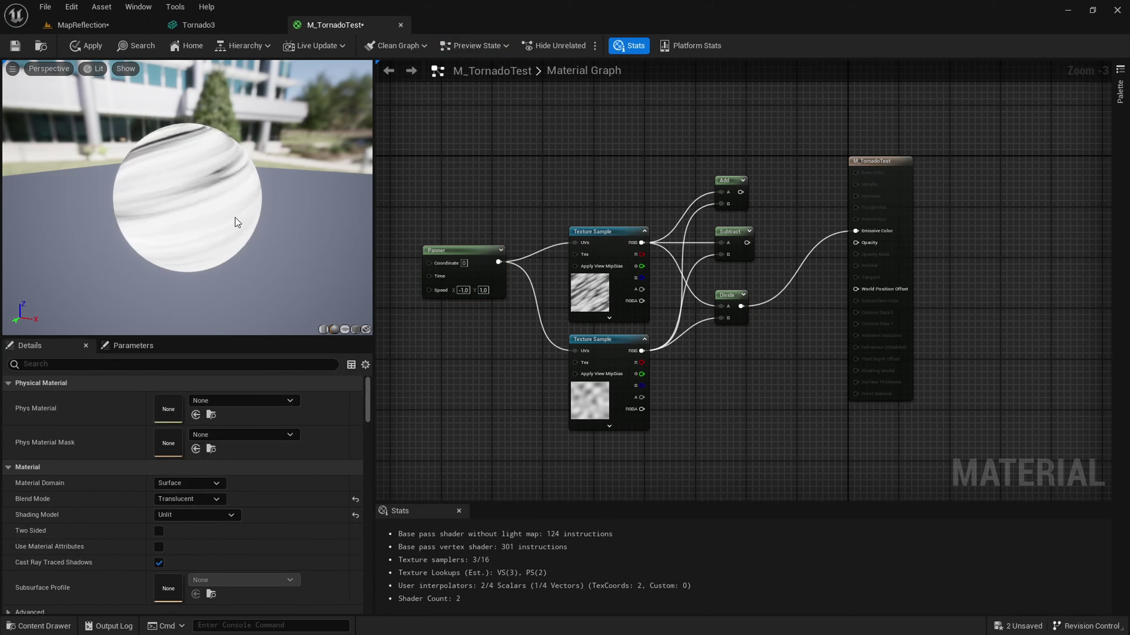
{"action": "scroll", "coordinate": [235, 217], "scroll_direction": "up", "scroll_amount": 3}
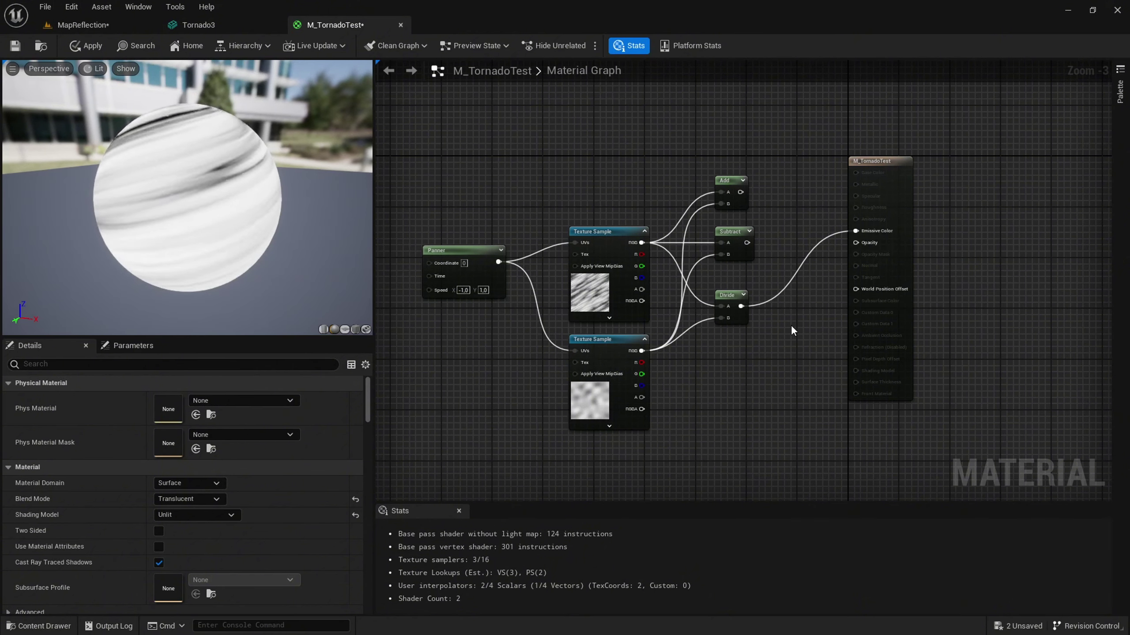
{"action": "left_click_drag", "start_coordinate": [741, 306], "coordinate": [856, 244]}
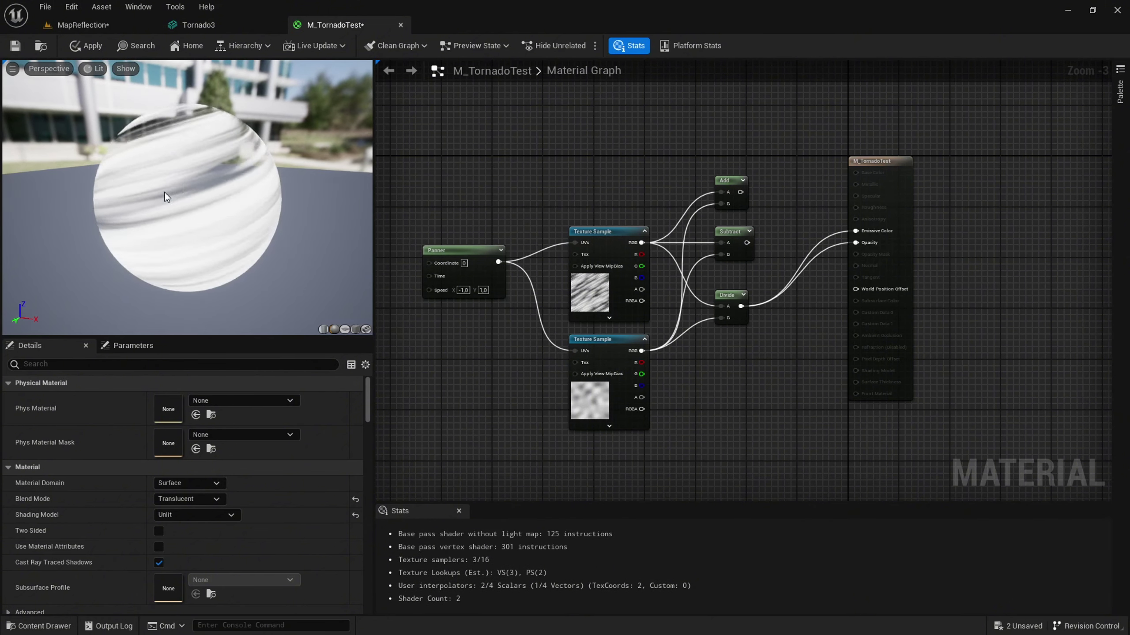
{"action": "scroll", "coordinate": [169, 196], "scroll_direction": "up", "scroll_amount": 3}
{"action": "scroll", "coordinate": [169, 196], "scroll_direction": "down", "scroll_amount": 3}
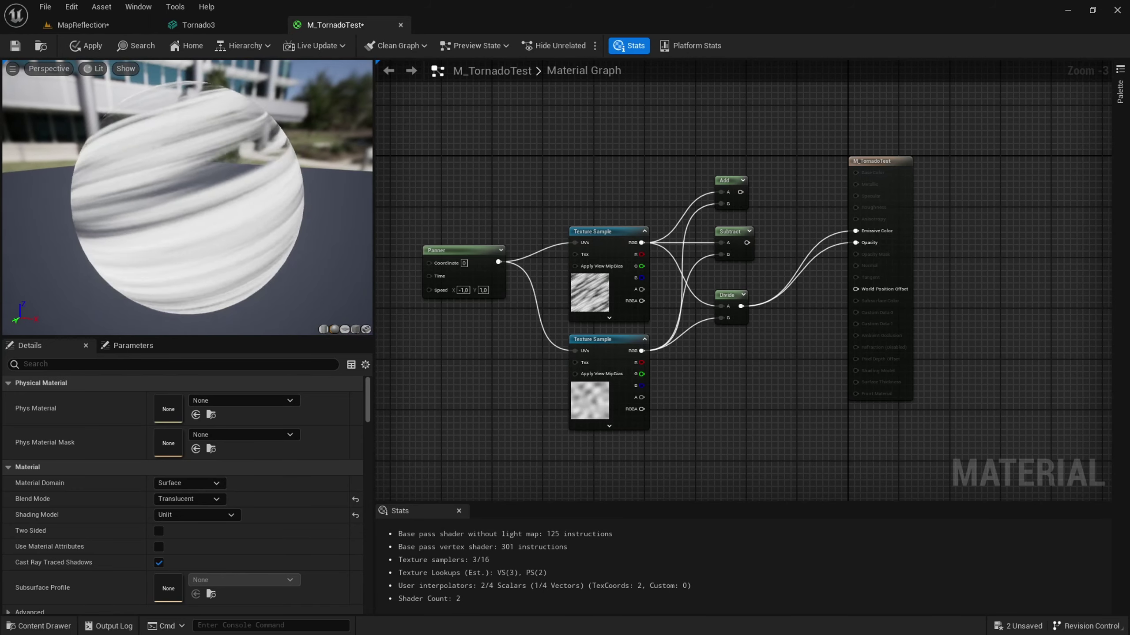
{"action": "left_click_drag", "start_coordinate": [741, 307], "coordinate": [858, 289]}
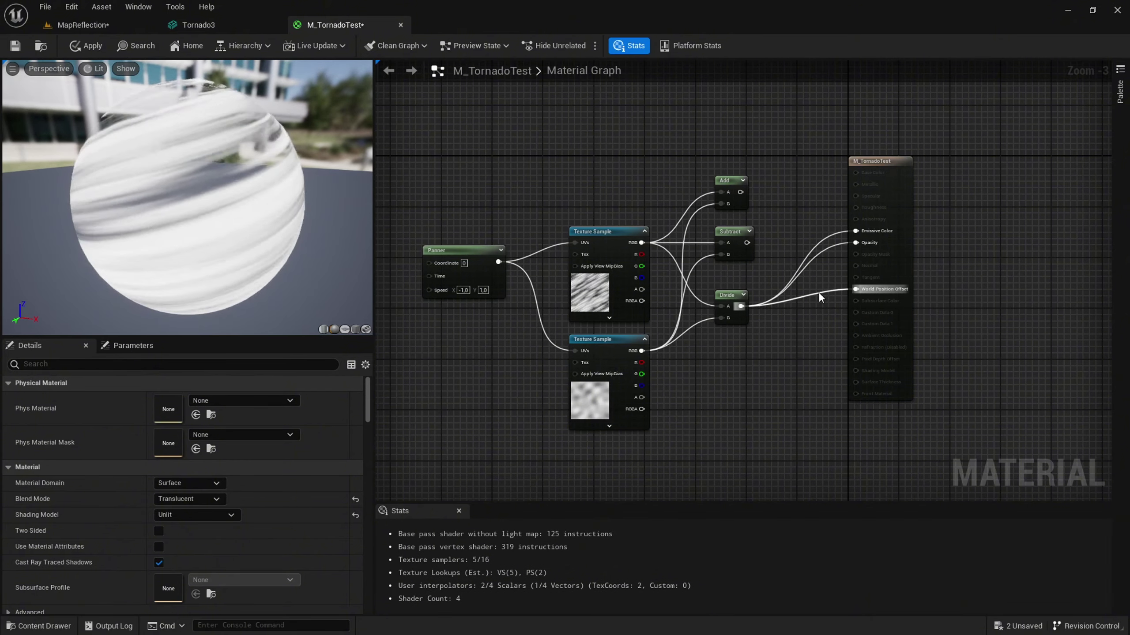
{"action": "left_click", "coordinate": [818, 293], "text": "alt"}
{"action": "left_click", "coordinate": [809, 262], "text": "alt"}
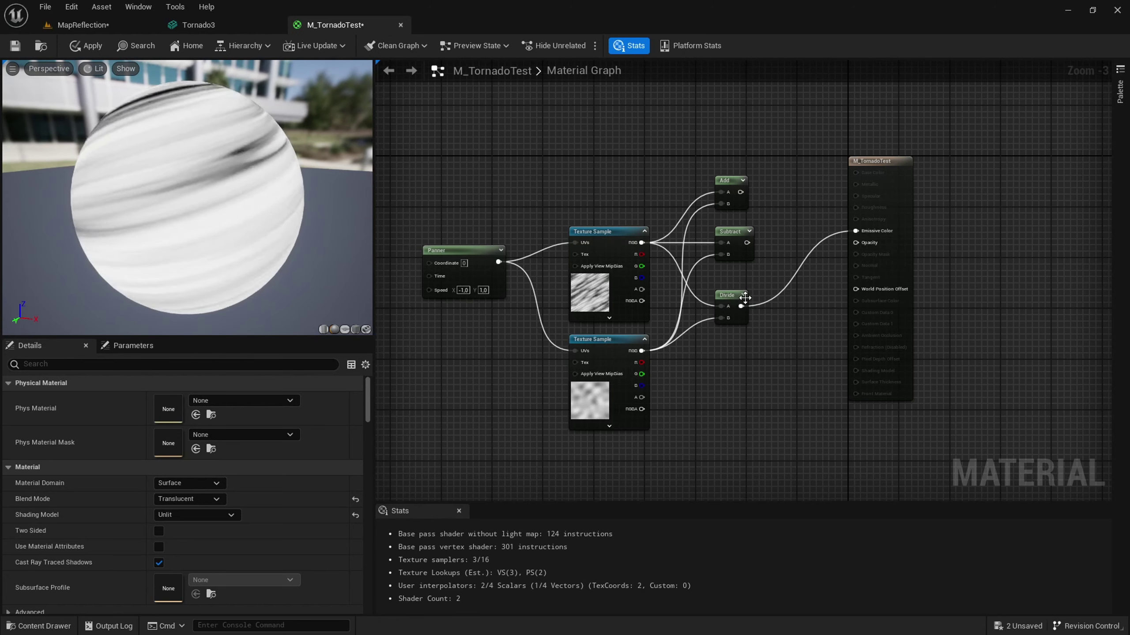
Step: Break the Divide-to-Emissive wire and add a Multiply node fed by both texture samples
{"action": "left_click", "coordinate": [778, 291], "text": "alt"}
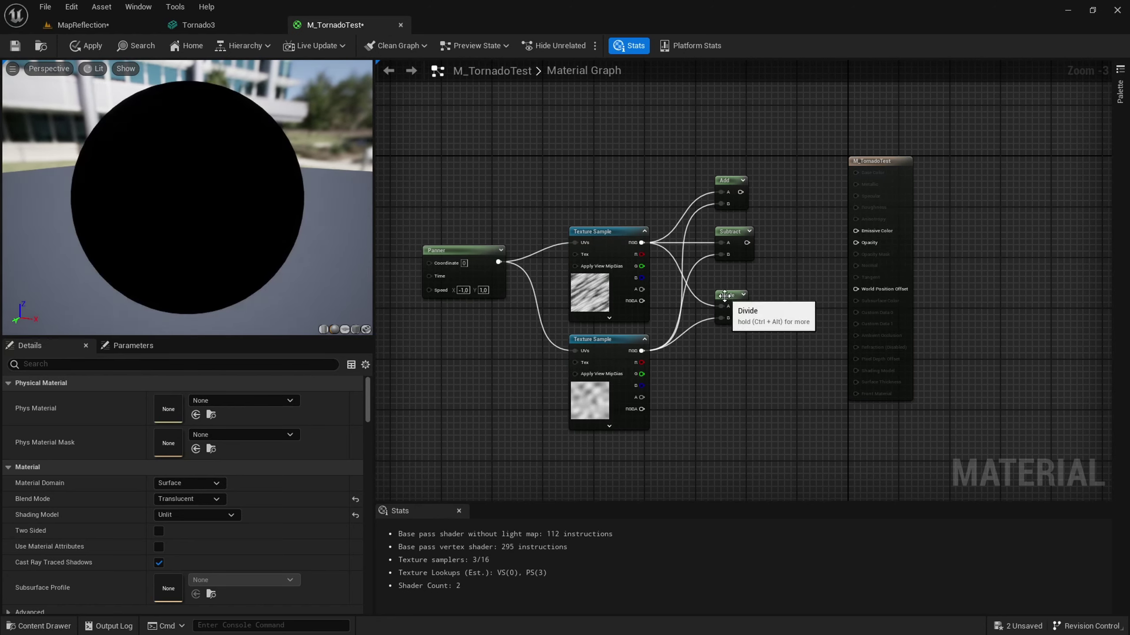
{"action": "left_click_drag", "start_coordinate": [724, 295], "coordinate": [722, 276]}
{"action": "right_click", "coordinate": [709, 347]}
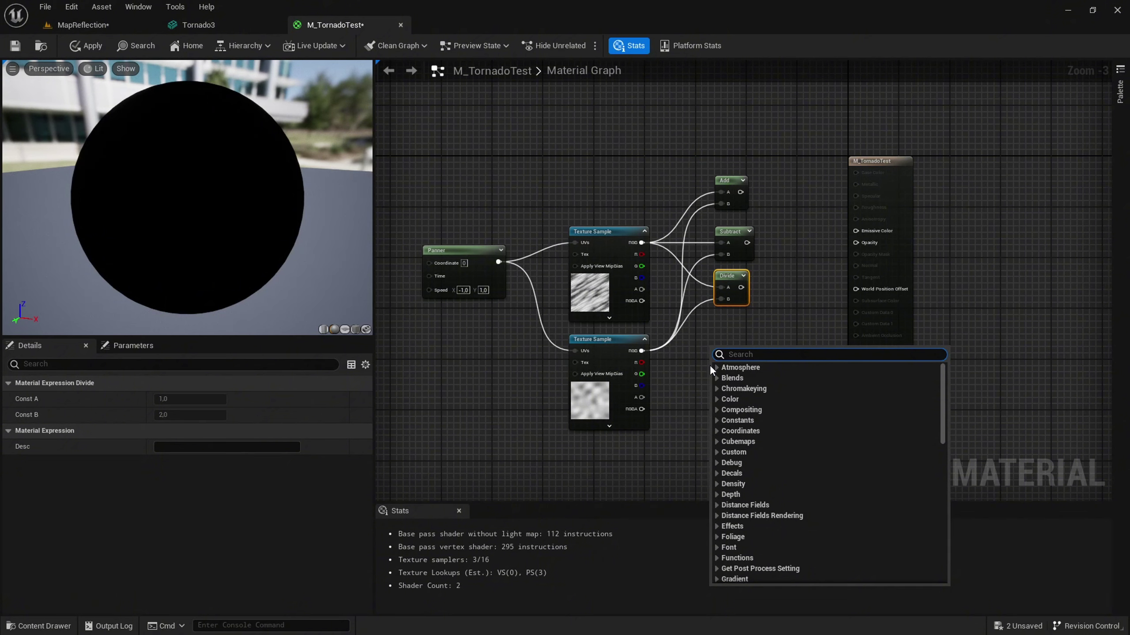
{"action": "type", "text": "mul"}
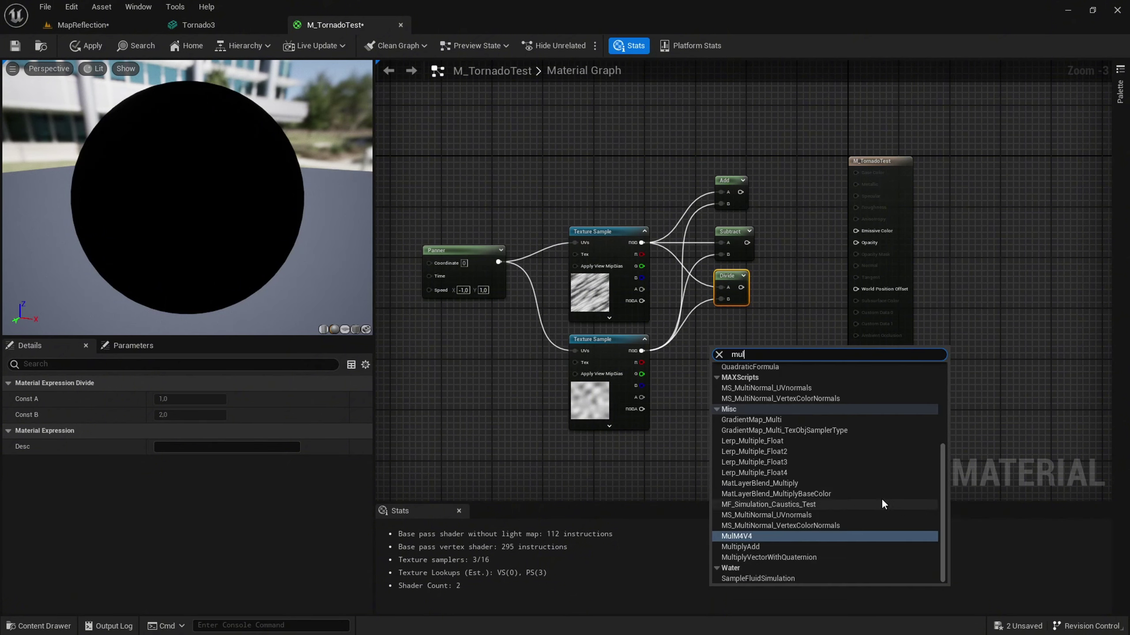
{"action": "scroll", "coordinate": [740, 391], "scroll_direction": "up", "scroll_amount": 4}
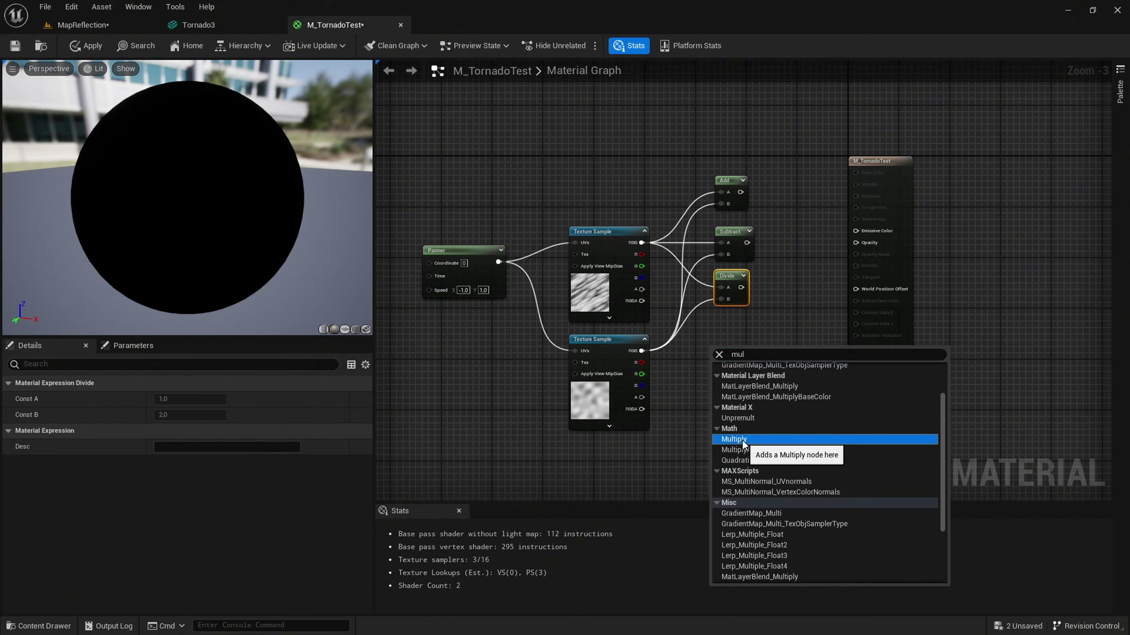
{"action": "left_click", "coordinate": [742, 440]}
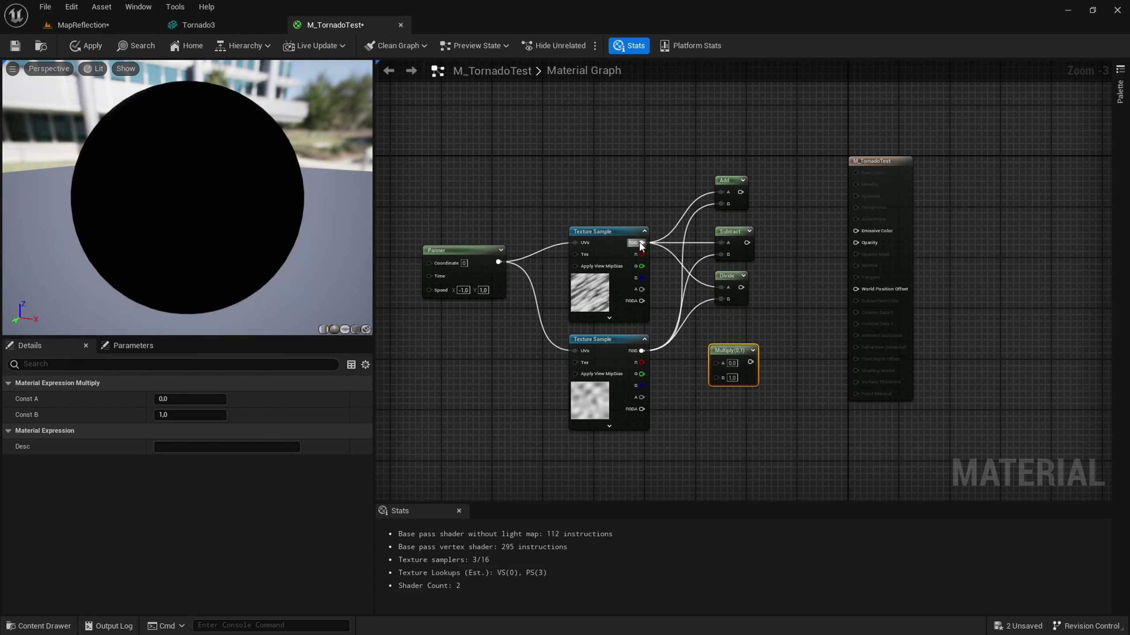
{"action": "left_click_drag", "start_coordinate": [642, 243], "coordinate": [716, 363]}
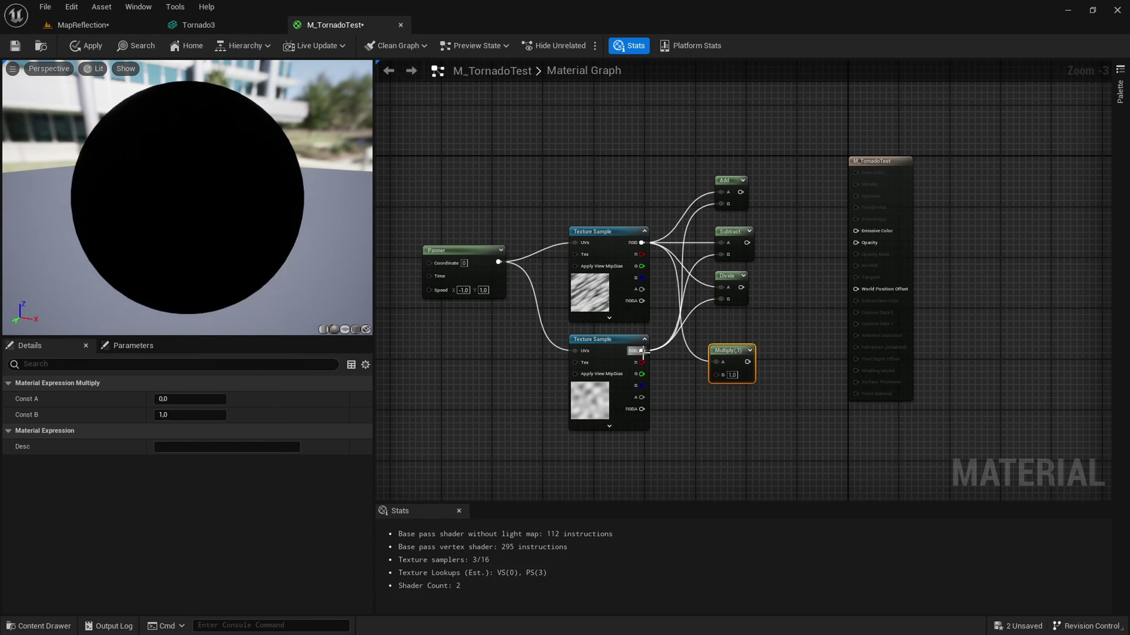
{"action": "mouse_move", "coordinate": [641, 351]}
{"action": "left_mouse_down"}
{"action": "mouse_move", "coordinate": [715, 373]}
{"action": "mouse_move", "coordinate": [740, 332]}
{"action": "left_mouse_up"}
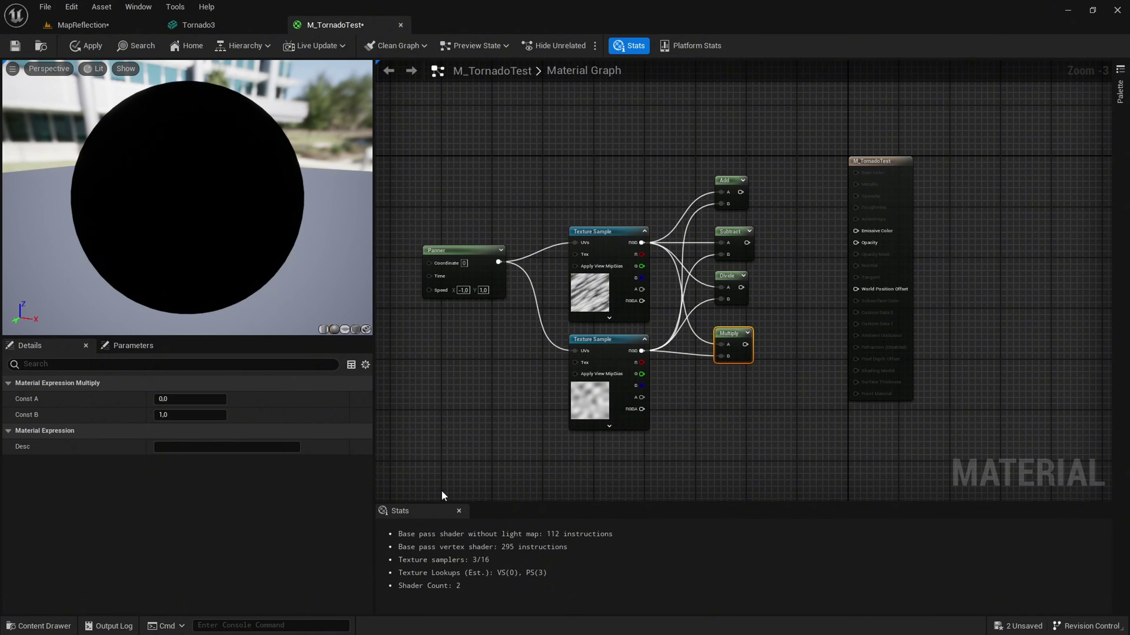
Step: Connect the Multiply output to the Emissive Color input
{"action": "left_click_drag", "start_coordinate": [744, 345], "coordinate": [856, 231]}
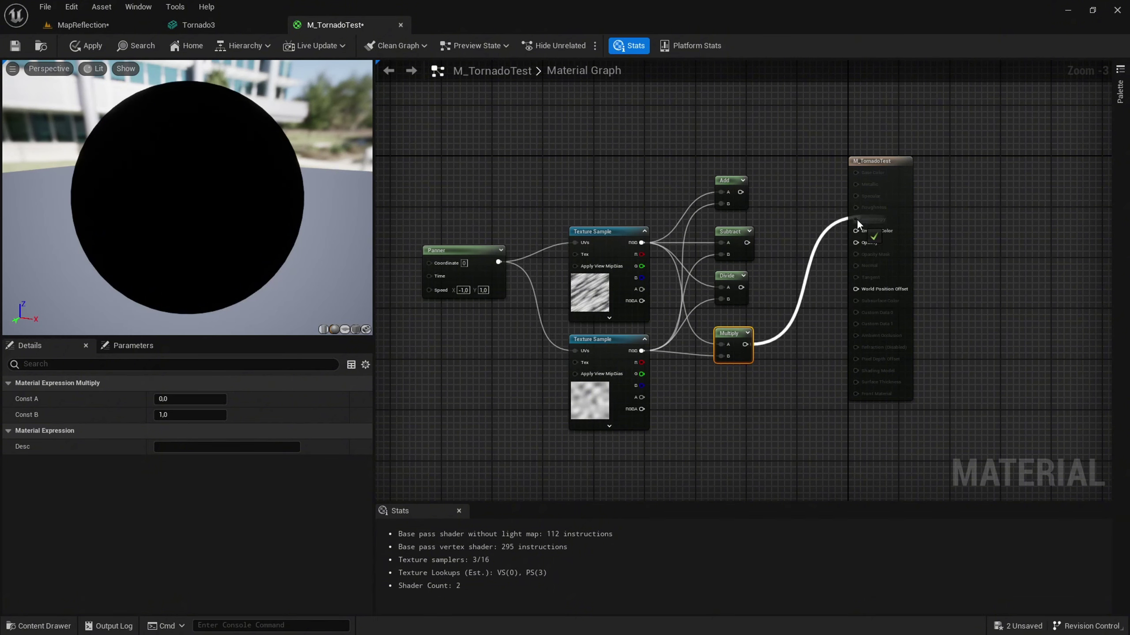
Step: Enter Panner speed values of X -6 and Y 6
{"action": "left_click", "coordinate": [463, 289]}
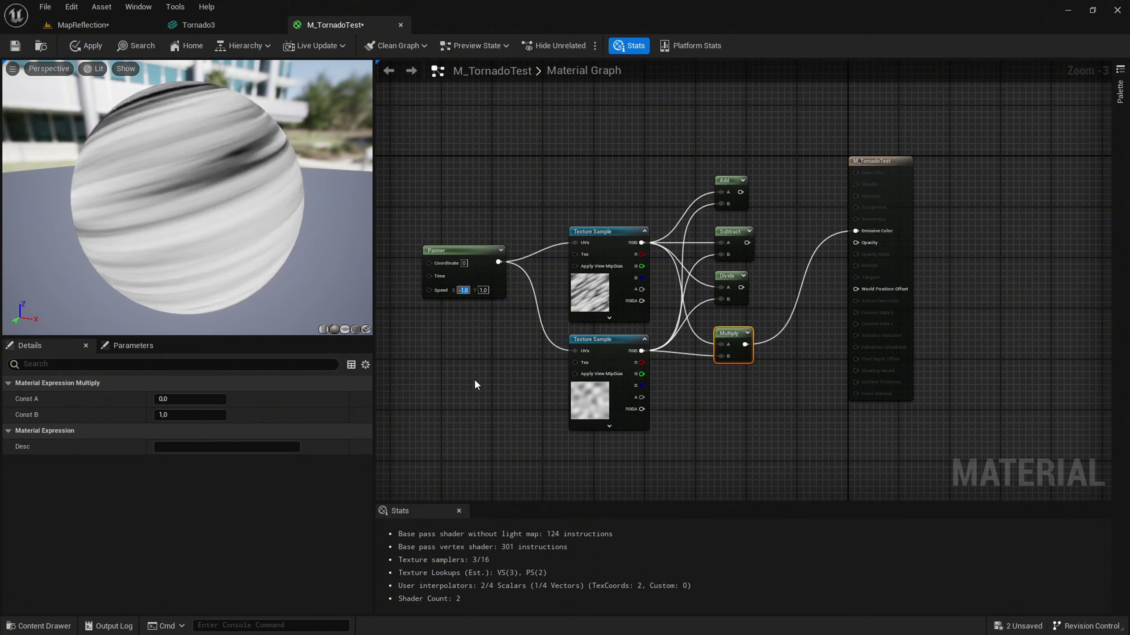
{"action": "type", "text": "-6"}
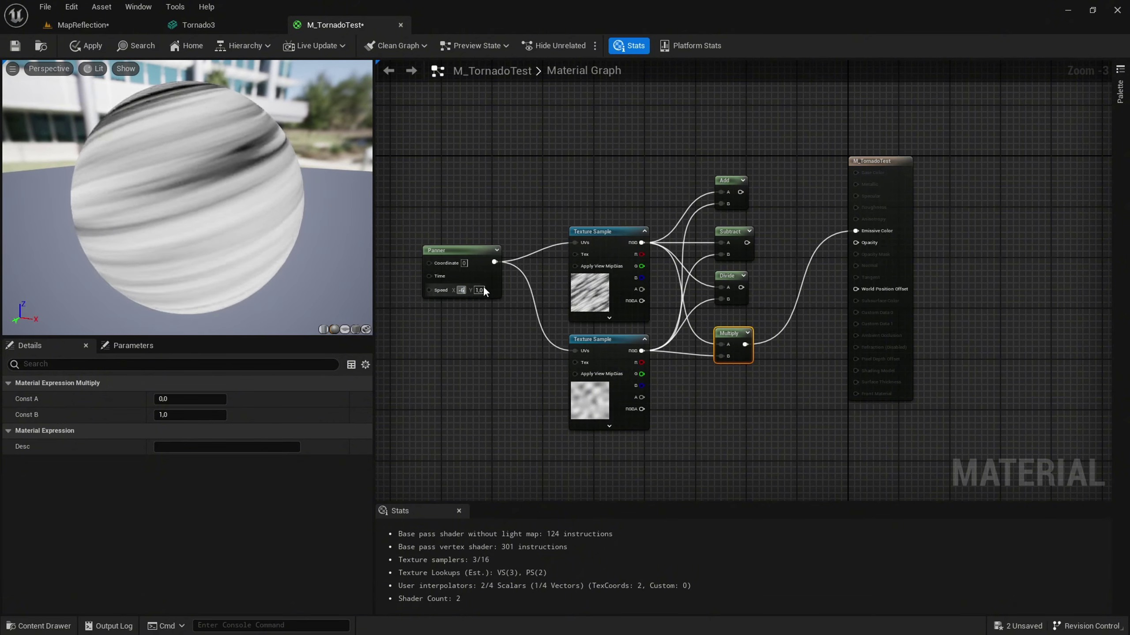
{"action": "key", "text": "Tab"}
{"action": "type", "text": "6"}
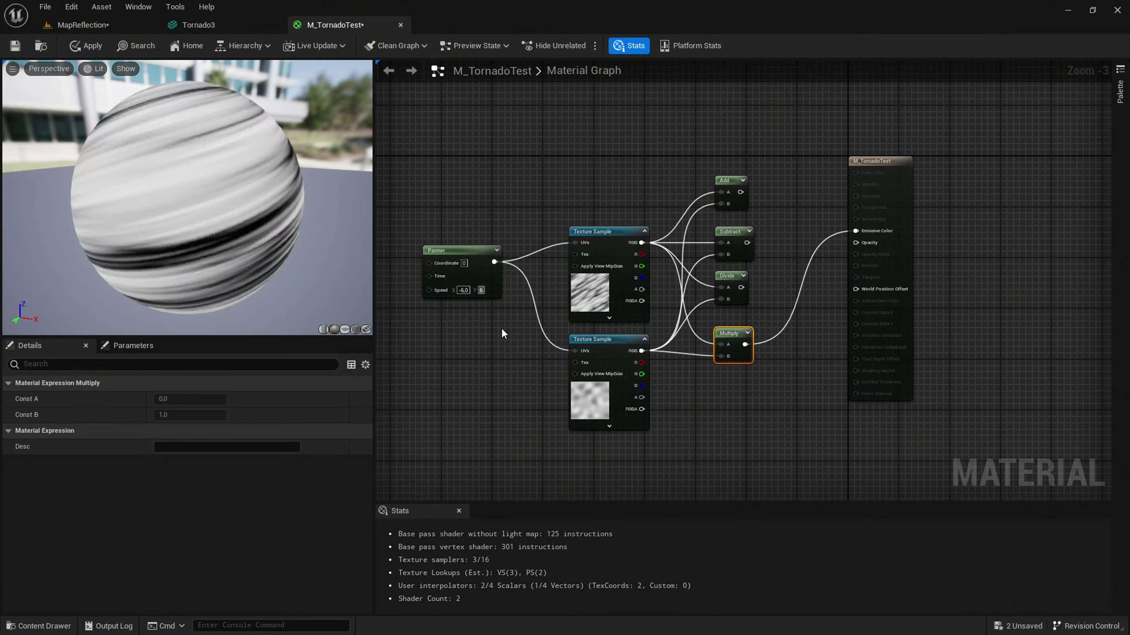
{"action": "left_click", "coordinate": [503, 330]}
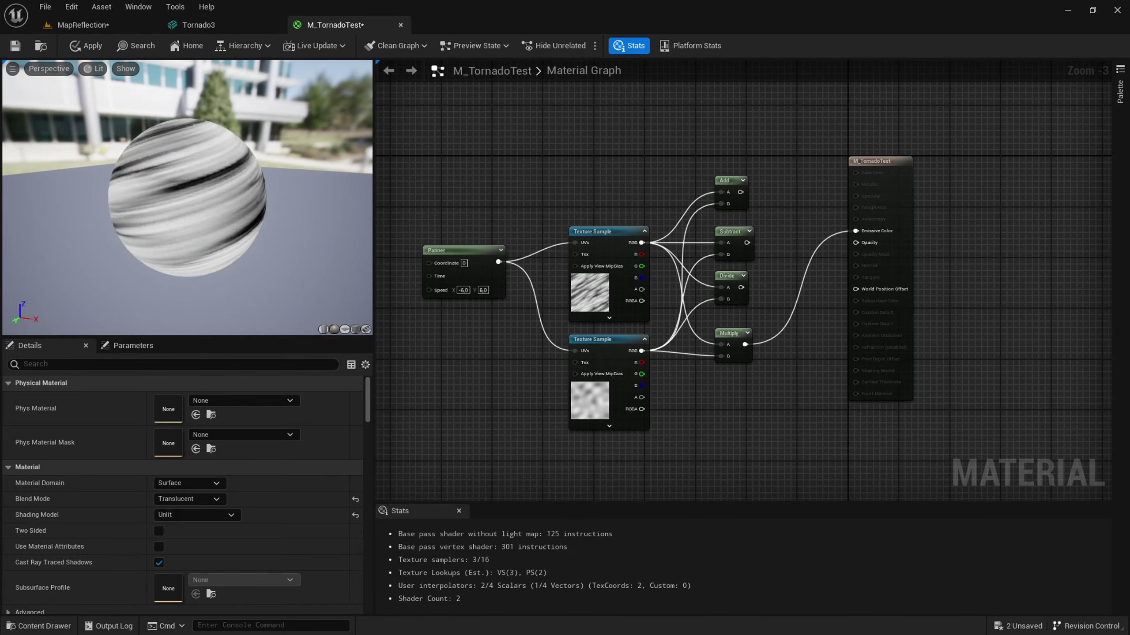
Step: Reduce the Panner speed to Y 0,6 and X -0,6
{"action": "left_click", "coordinate": [463, 290]}
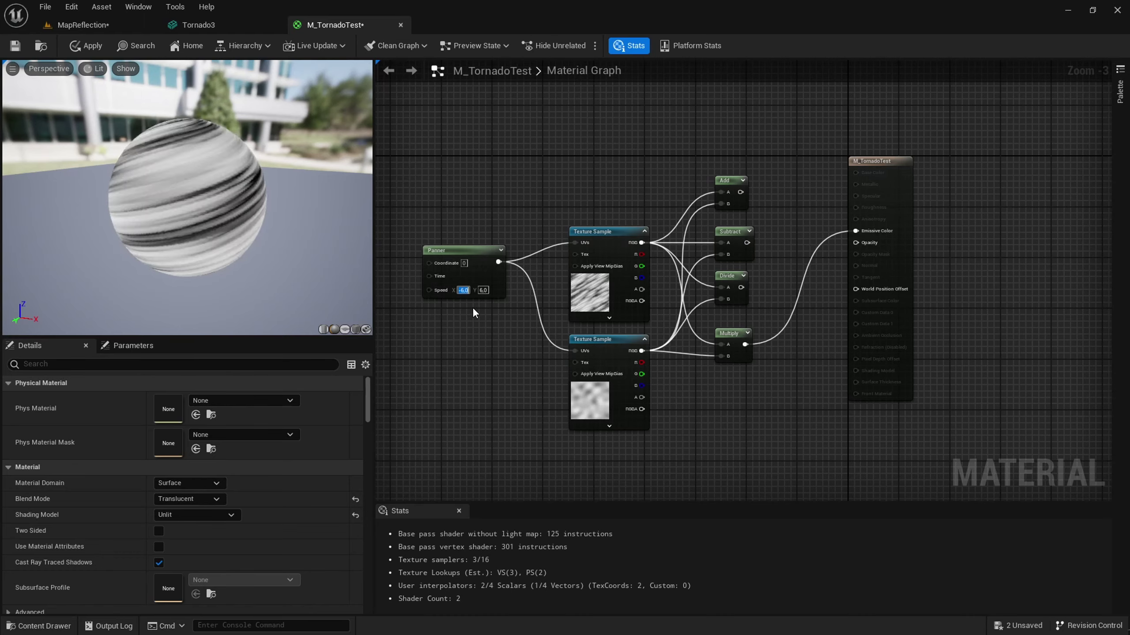
{"action": "type", "text": "0"}
{"action": "type", "text": ",6"}
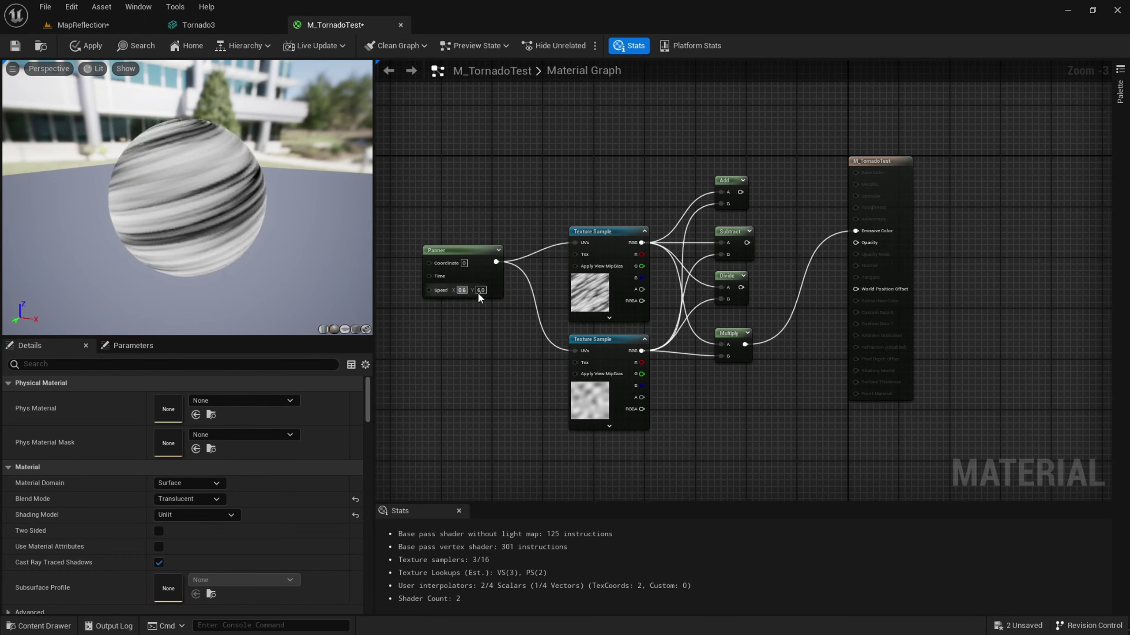
{"action": "left_click", "coordinate": [482, 290]}
{"action": "type", "text": "0,6"}
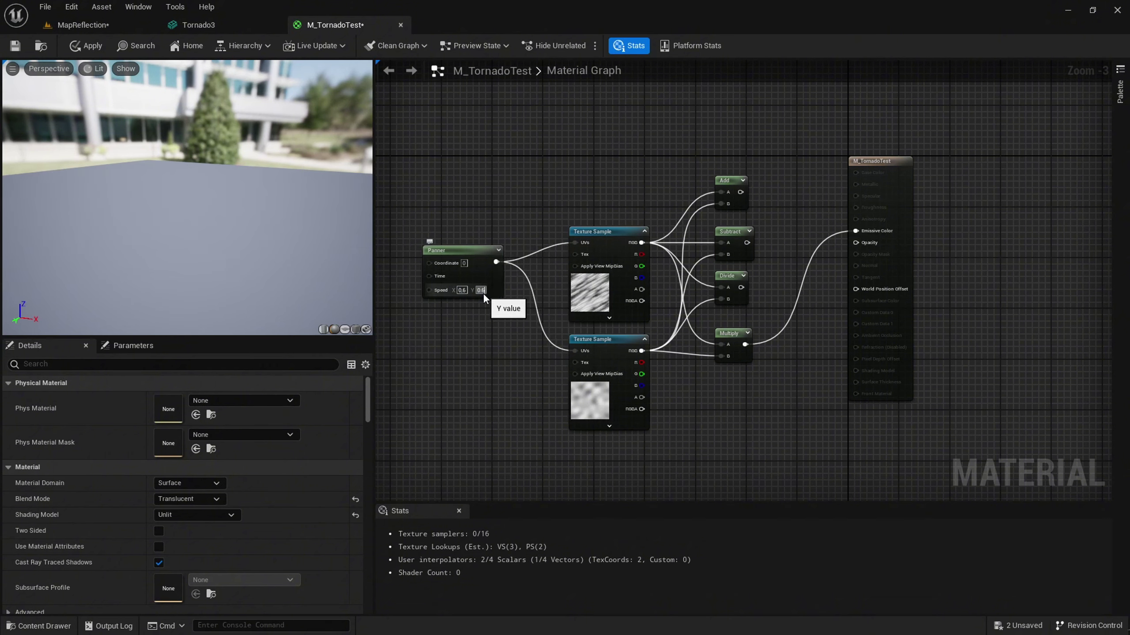
{"action": "key", "text": "Return"}
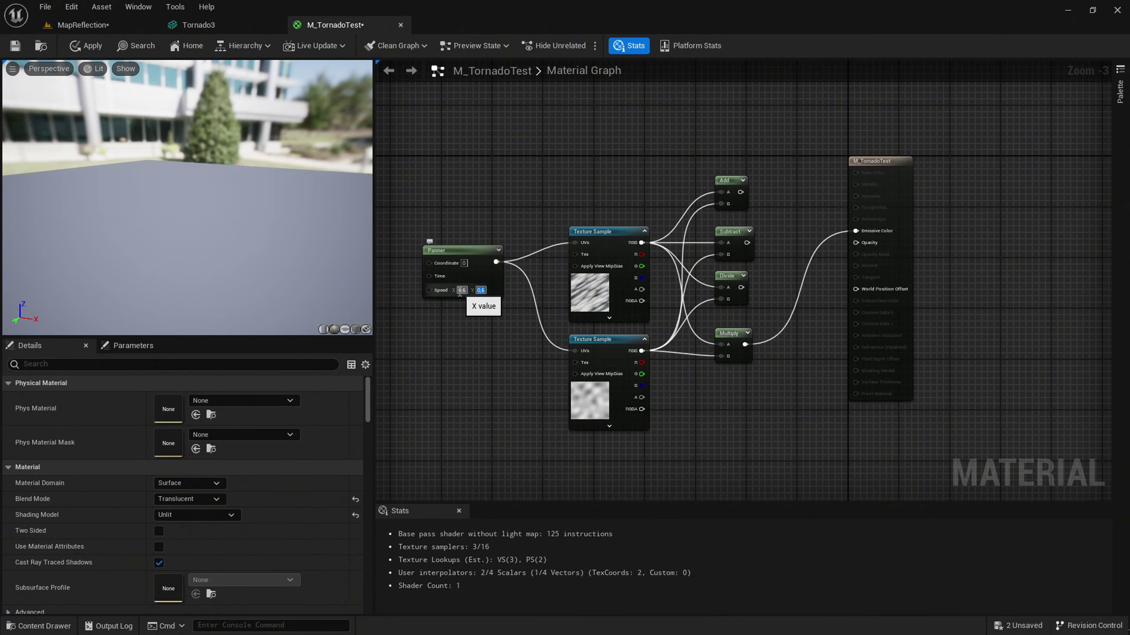
{"action": "type", "text": "-0,6"}
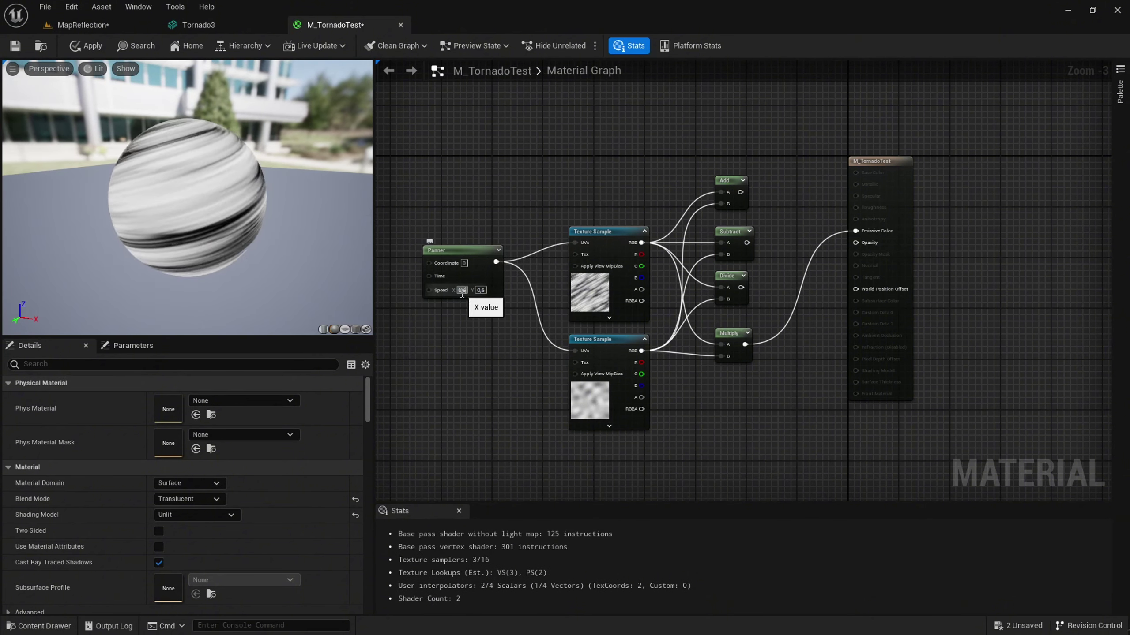
{"action": "key", "text": "Return"}
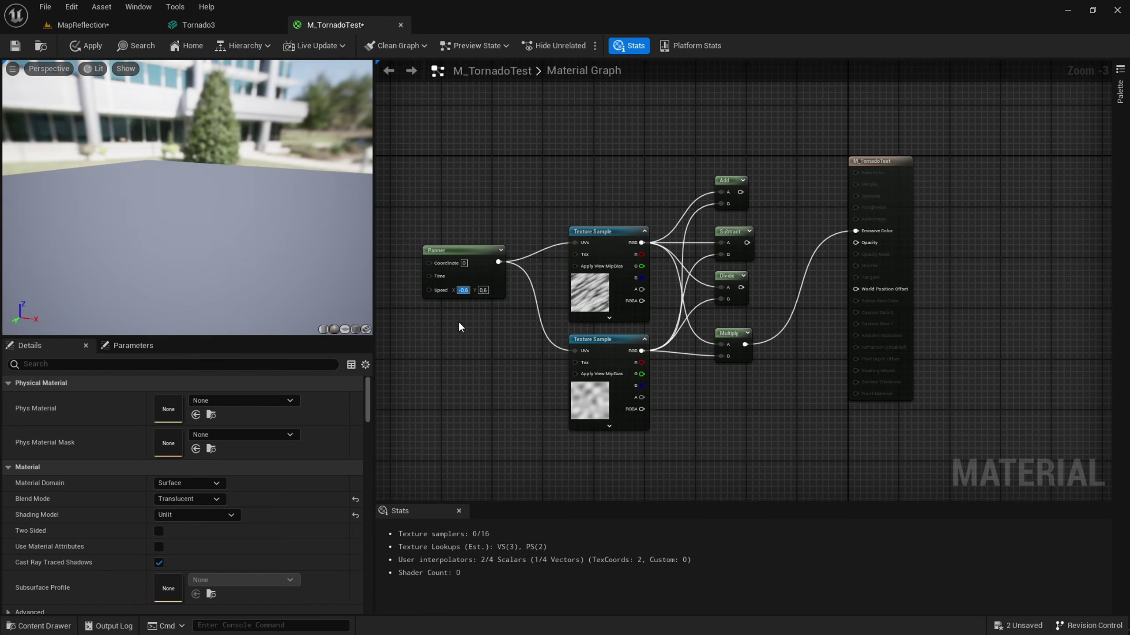
Step: Orbit and zoom around the preview sphere's stripes, then try the custom preview mesh option
{"action": "left_click_drag", "start_coordinate": [230, 236], "coordinate": [209, 222]}
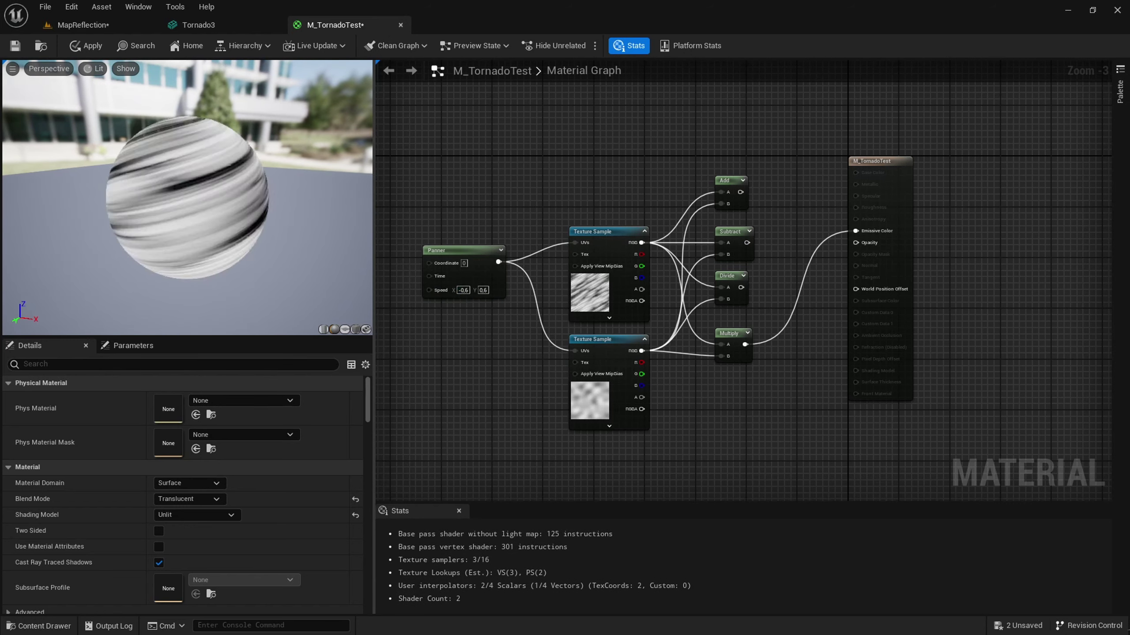
{"action": "right_click_drag", "start_coordinate": [187, 215], "coordinate": [187, 215]}
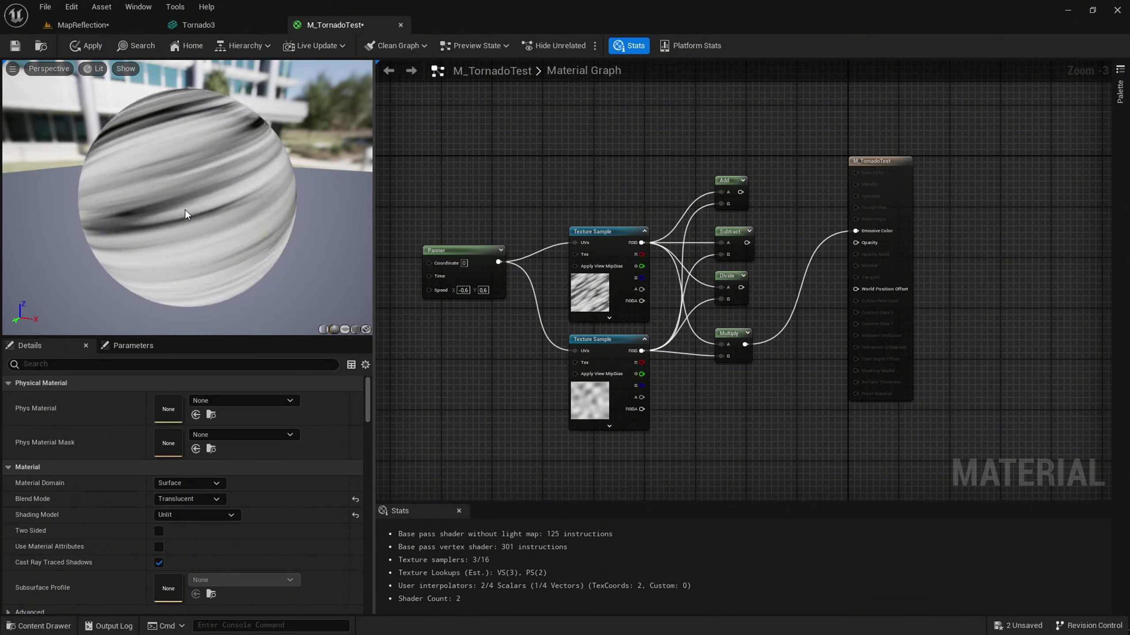
{"action": "left_click_drag", "start_coordinate": [185, 214], "coordinate": [165, 221]}
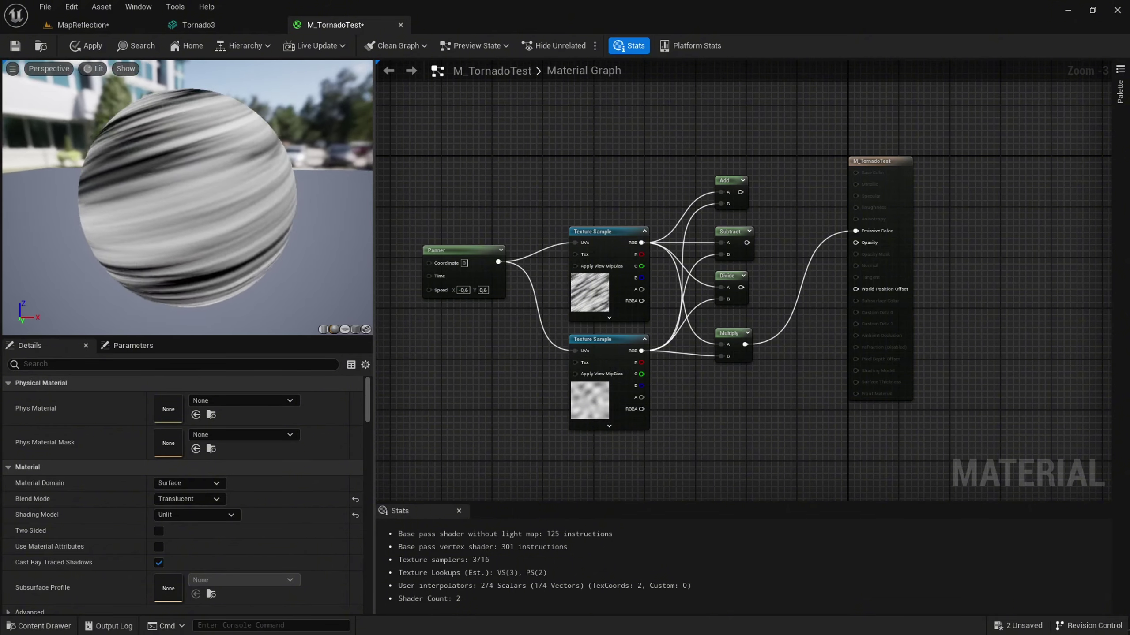
{"action": "scroll", "coordinate": [163, 217], "scroll_direction": "down", "scroll_amount": 3}
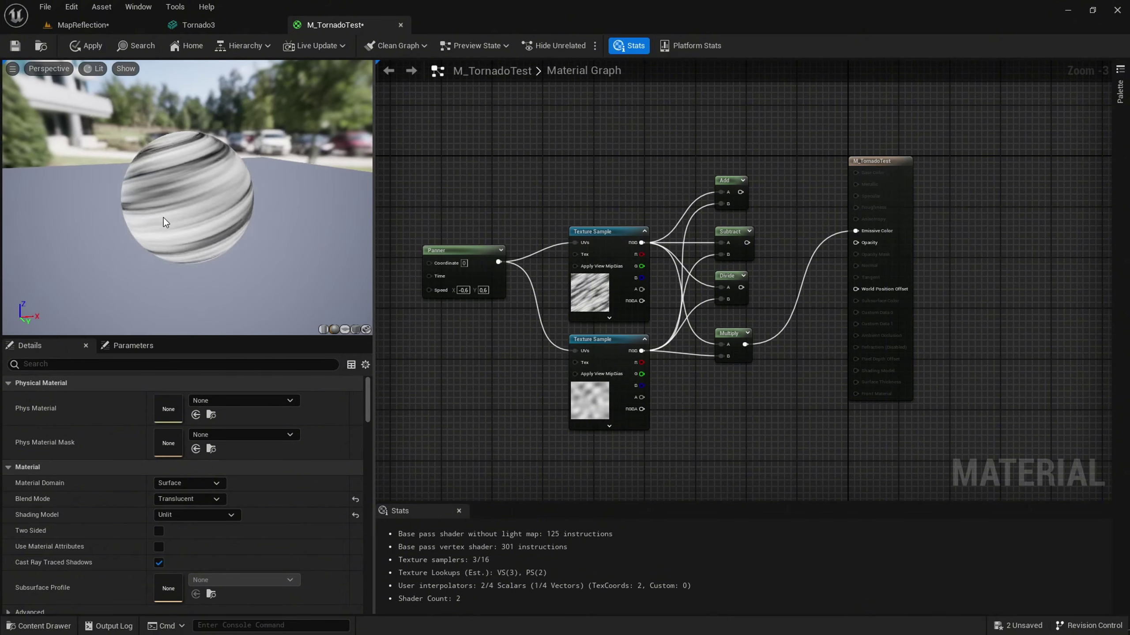
{"action": "scroll", "coordinate": [163, 217], "scroll_direction": "up", "scroll_amount": 5}
{"action": "scroll", "coordinate": [163, 217], "scroll_direction": "down", "scroll_amount": 6}
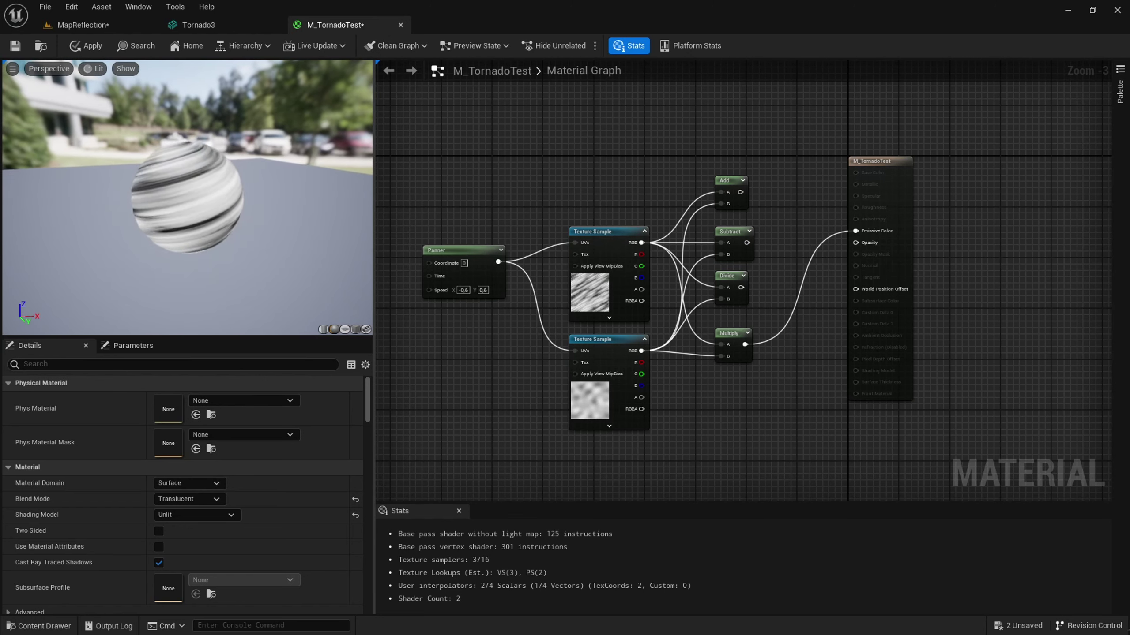
{"action": "left_click", "coordinate": [367, 330]}
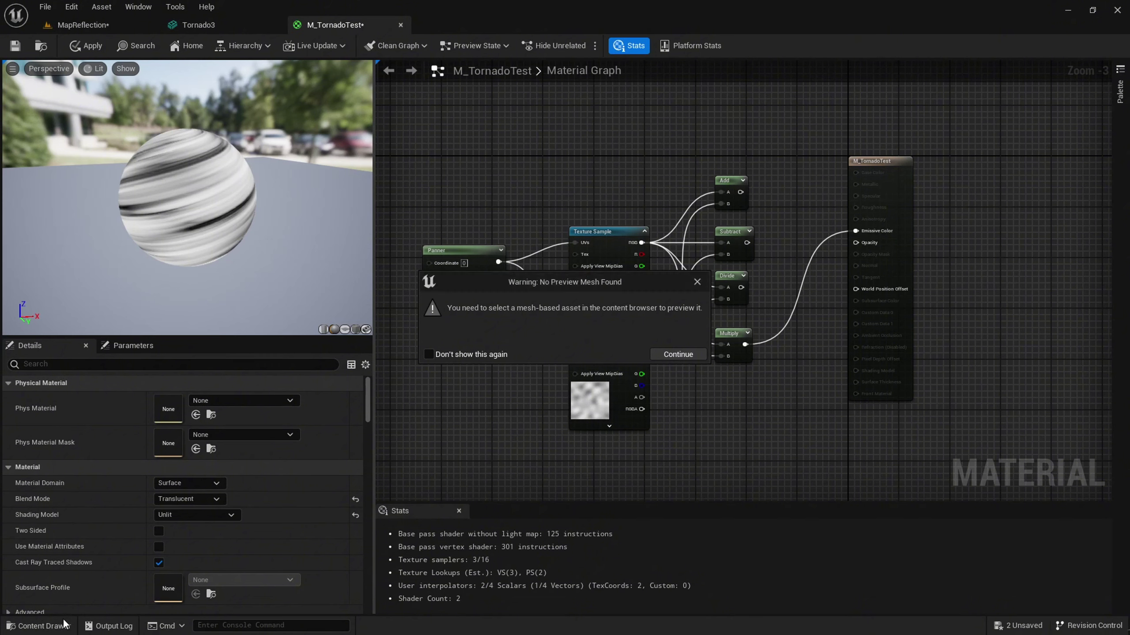
Step: Swap the material preview from the sphere to the Tornado3 mesh in ShadersyVFX > Meshes
{"action": "left_click", "coordinate": [697, 282]}
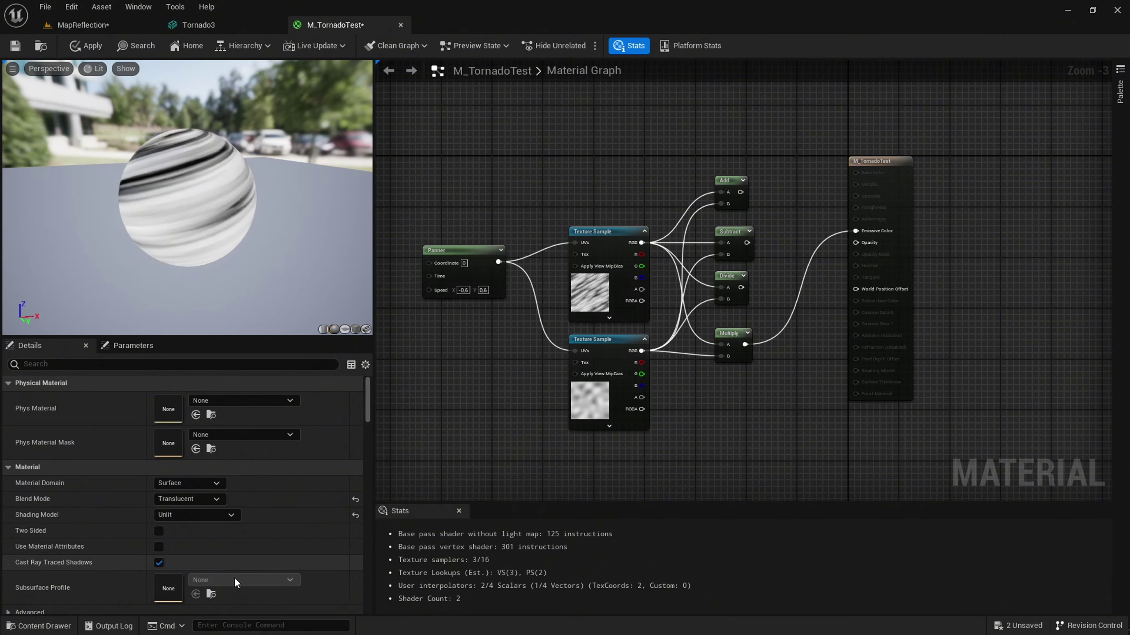
{"action": "left_click", "coordinate": [40, 626]}
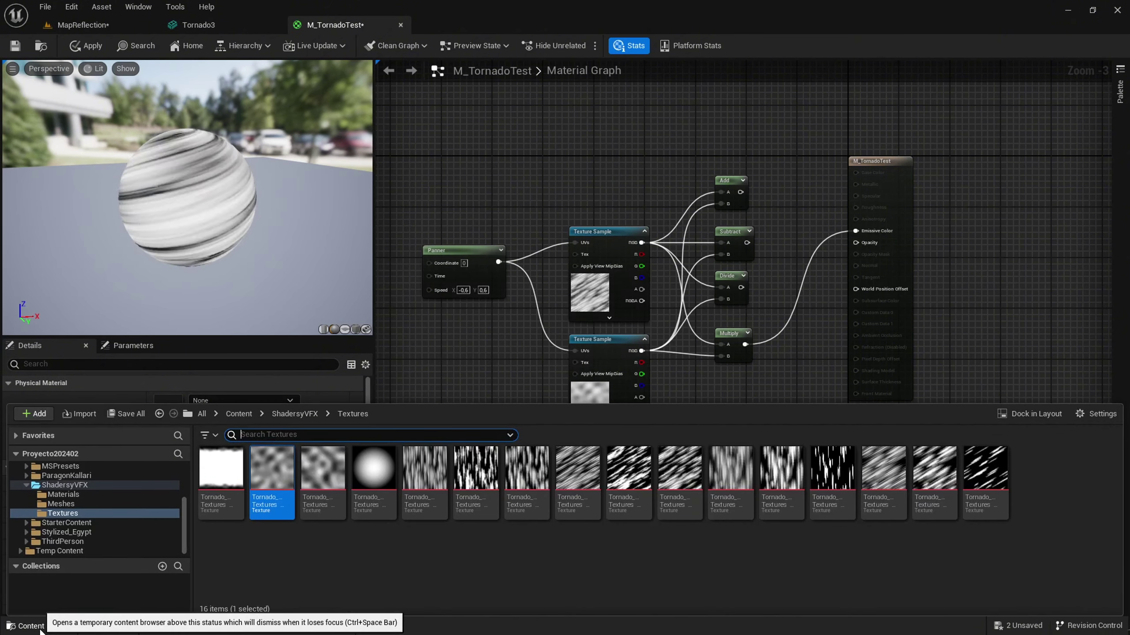
{"action": "left_click", "coordinate": [60, 504]}
{"action": "mouse_move", "coordinate": [226, 467]}
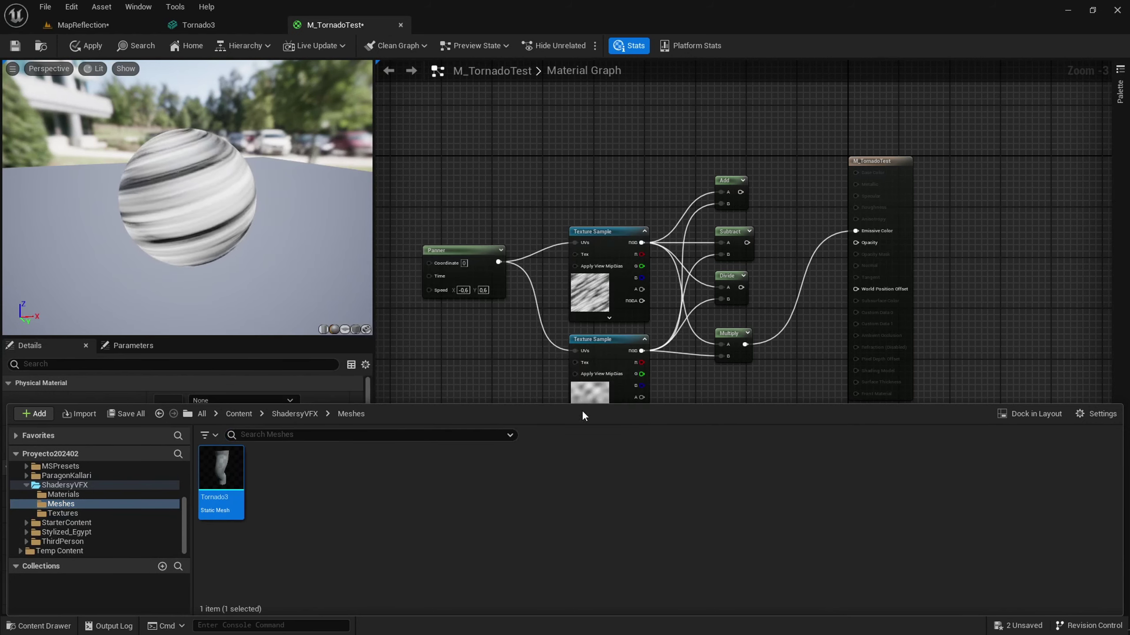
{"action": "left_click", "coordinate": [367, 329]}
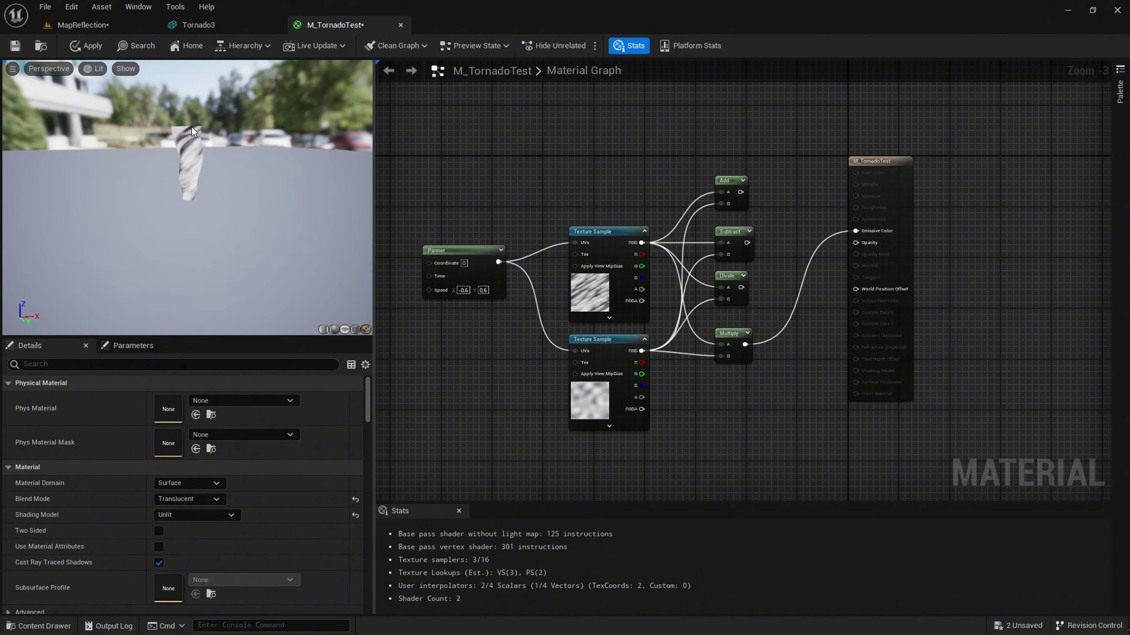
{"action": "scroll", "coordinate": [191, 129], "scroll_direction": "up", "scroll_amount": 3}
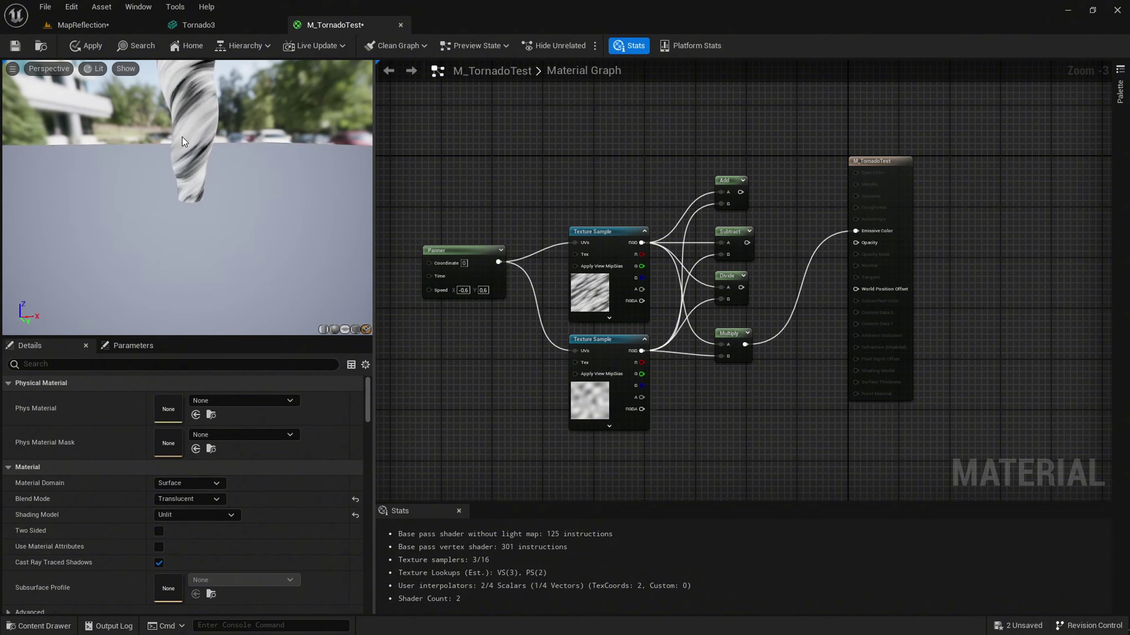
{"action": "scroll", "coordinate": [185, 142], "scroll_direction": "down", "scroll_amount": 3}
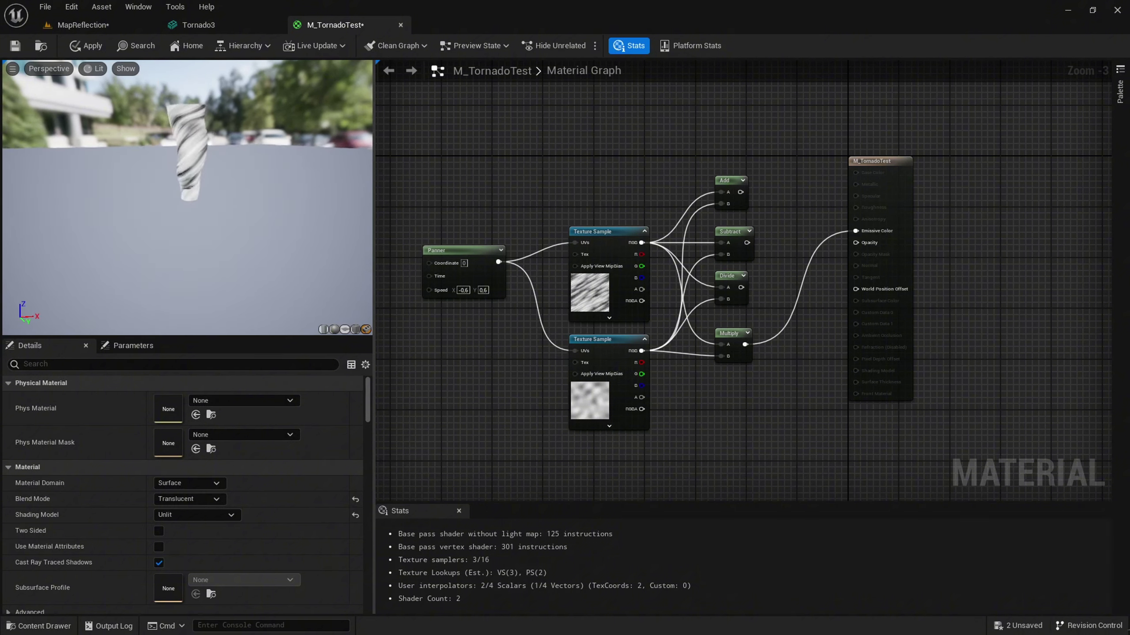
Step: Feed Emissive Color from the Divide result, then from the Subtract result, to compare them
{"action": "left_click", "coordinate": [803, 281], "text": "alt"}
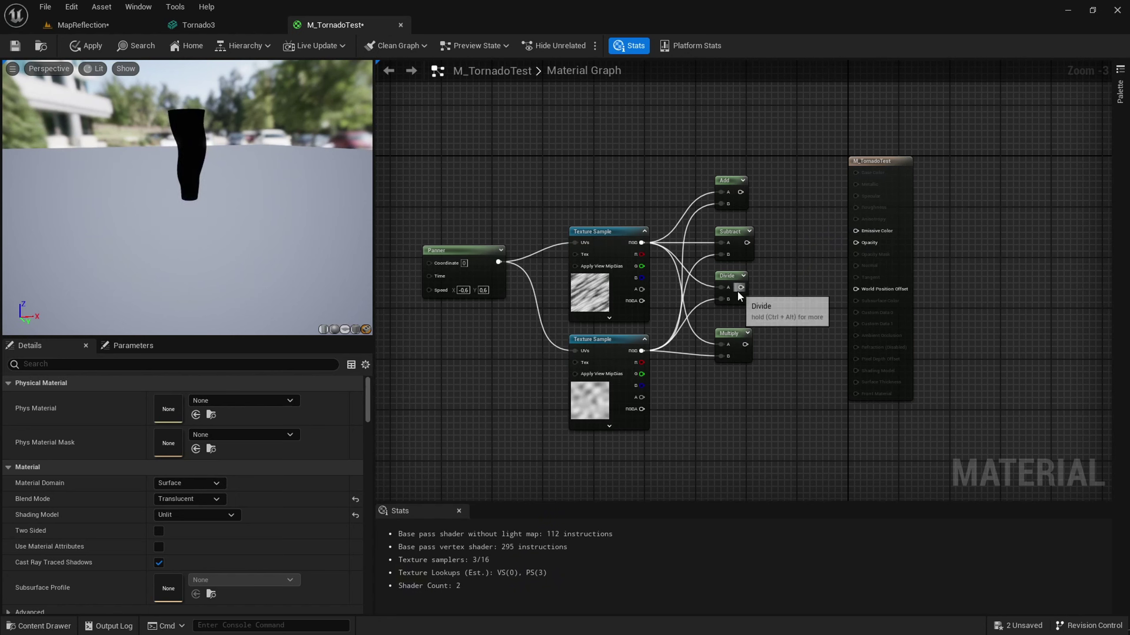
{"action": "left_click_drag", "start_coordinate": [739, 288], "coordinate": [855, 231]}
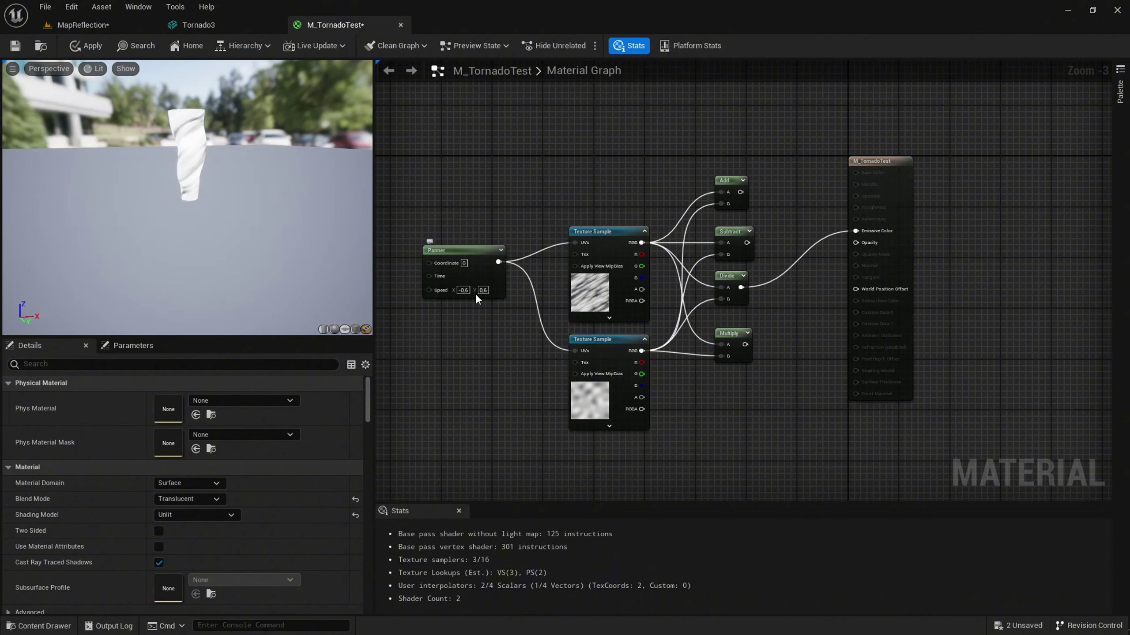
{"action": "left_click", "coordinate": [741, 287], "text": "alt"}
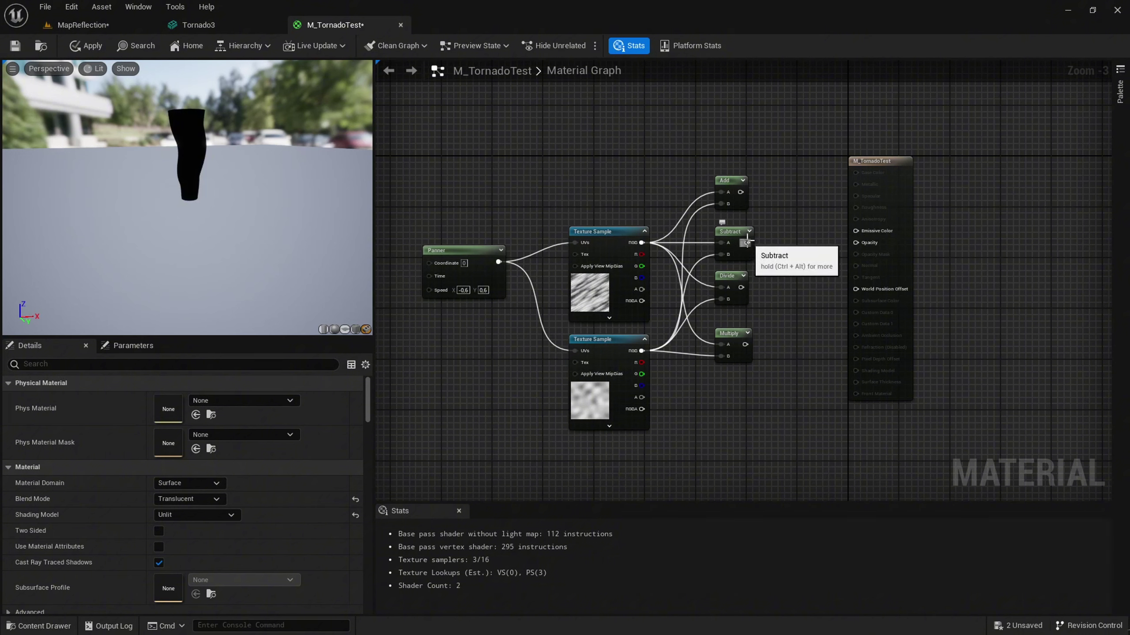
{"action": "left_click_drag", "start_coordinate": [748, 243], "coordinate": [856, 230]}
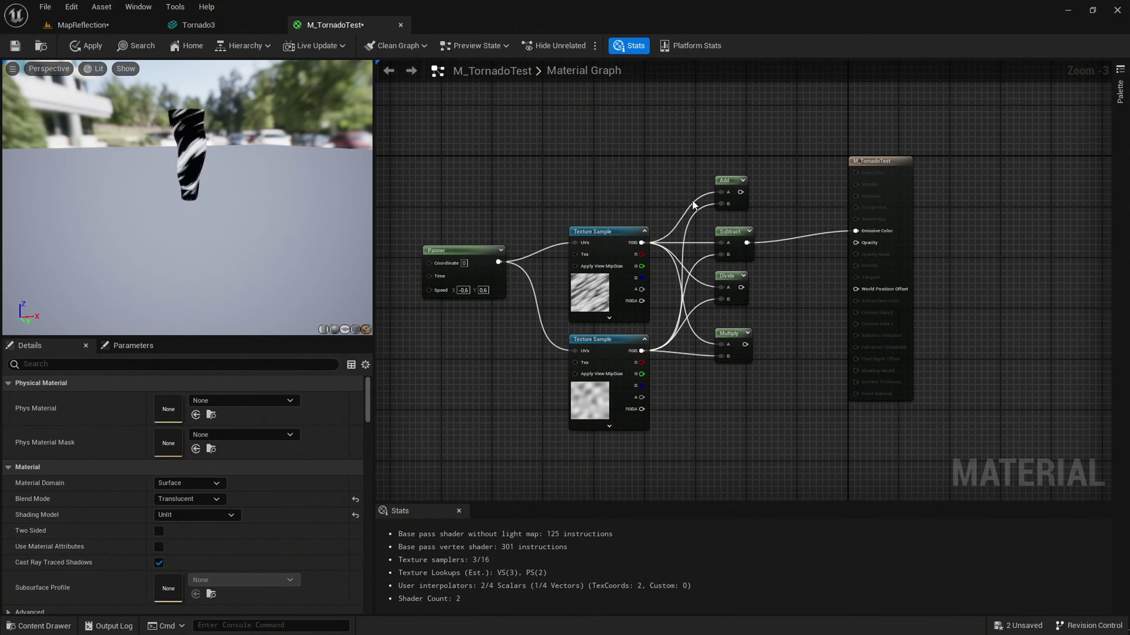
Step: Try the Add result on Emissive Color, then reconnect Multiply to Emissive Color
{"action": "left_click", "coordinate": [792, 238], "text": "alt"}
{"action": "left_click_drag", "start_coordinate": [740, 192], "coordinate": [787, 205]}
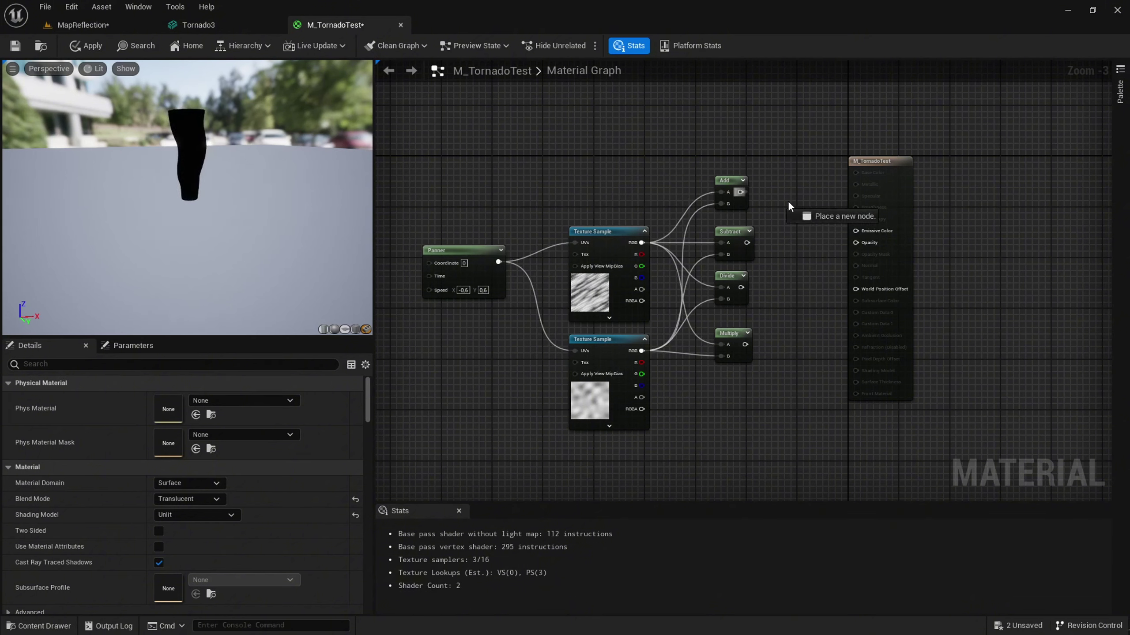
{"action": "left_click_drag", "start_coordinate": [855, 235], "coordinate": [856, 231]}
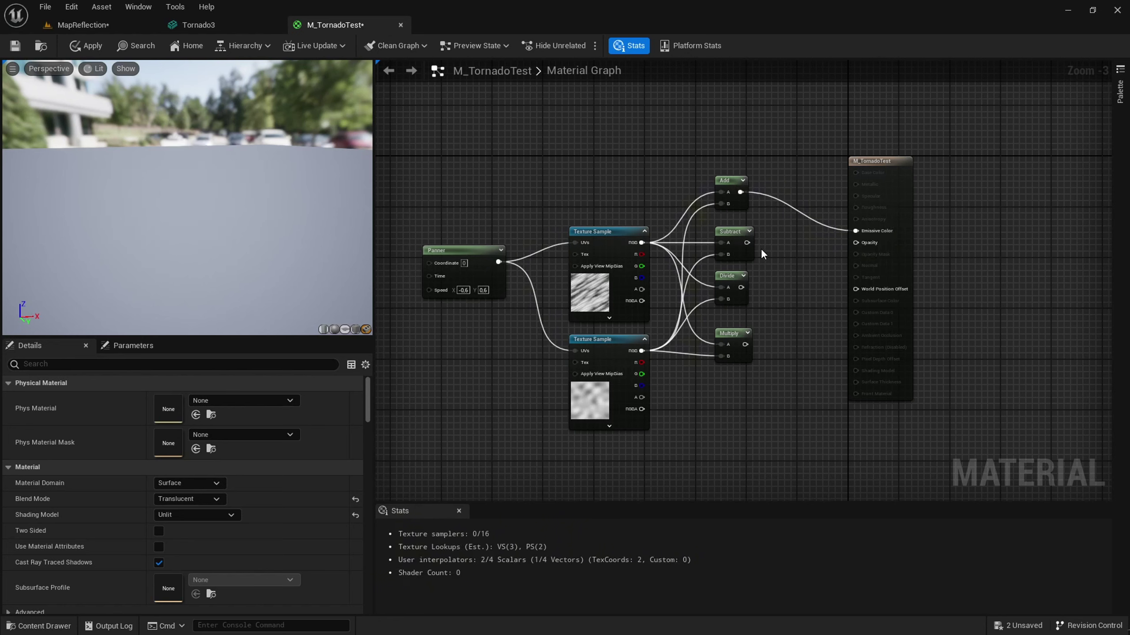
{"action": "left_click", "coordinate": [781, 201], "text": "alt"}
{"action": "left_click_drag", "start_coordinate": [745, 345], "coordinate": [856, 231]}
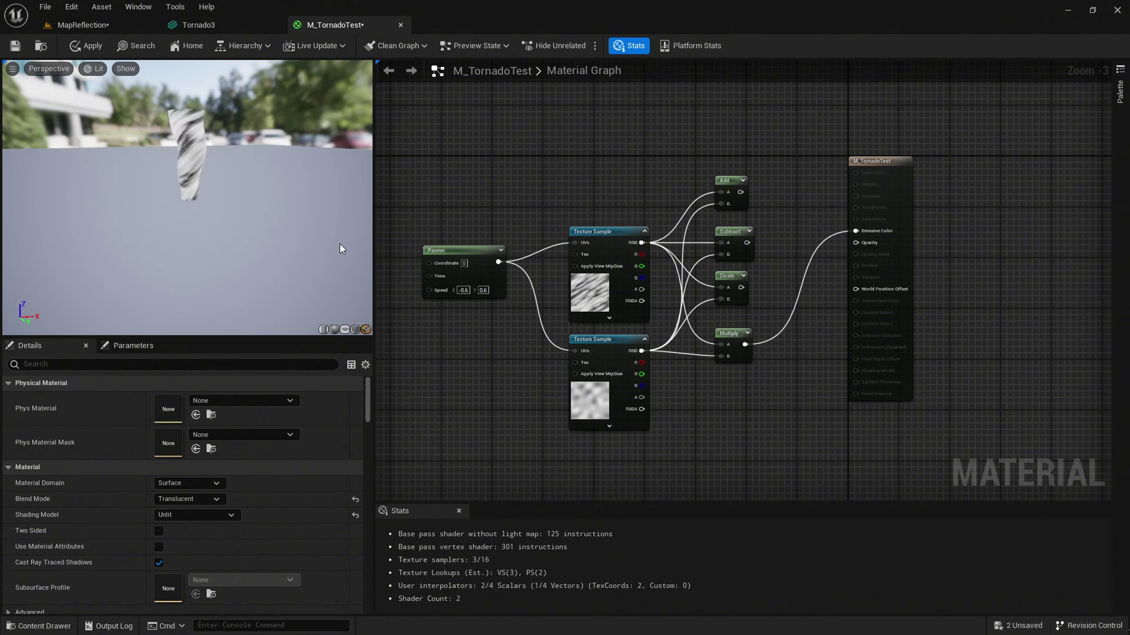